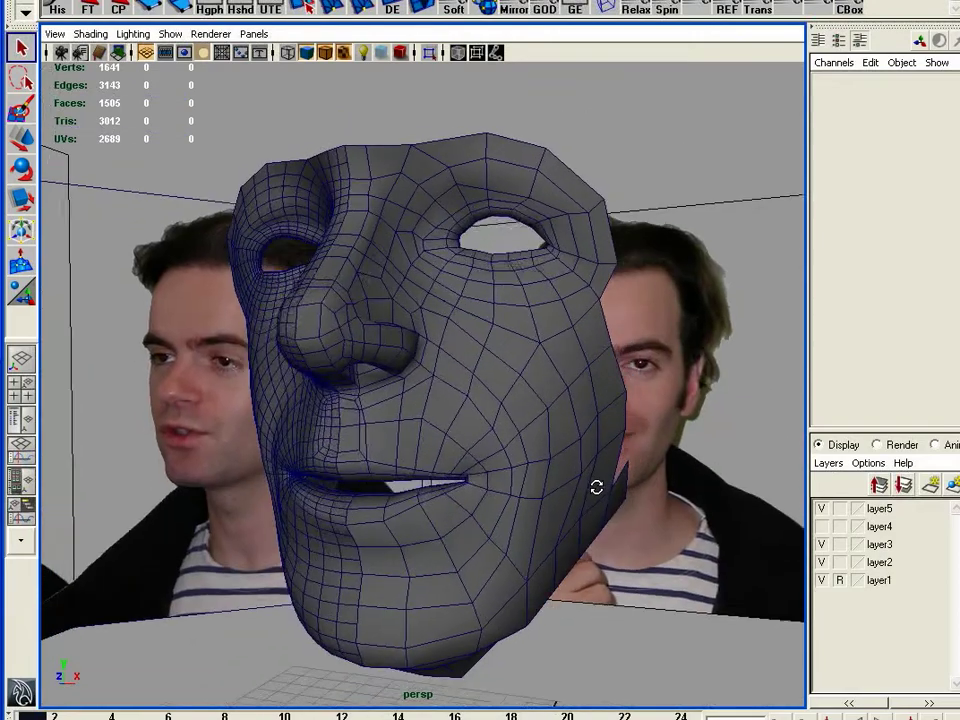
Rotate the three-quarter reference photo plane to 90 degrees about the Y axis.
middle_click_drag(557, 522, 516, 544, "alt")
right_click_drag(516, 544, 350, 430, "alt")
middle_click_drag(350, 430, 544, 514, "alt")
right_click_drag(544, 514, 743, 502, "alt")
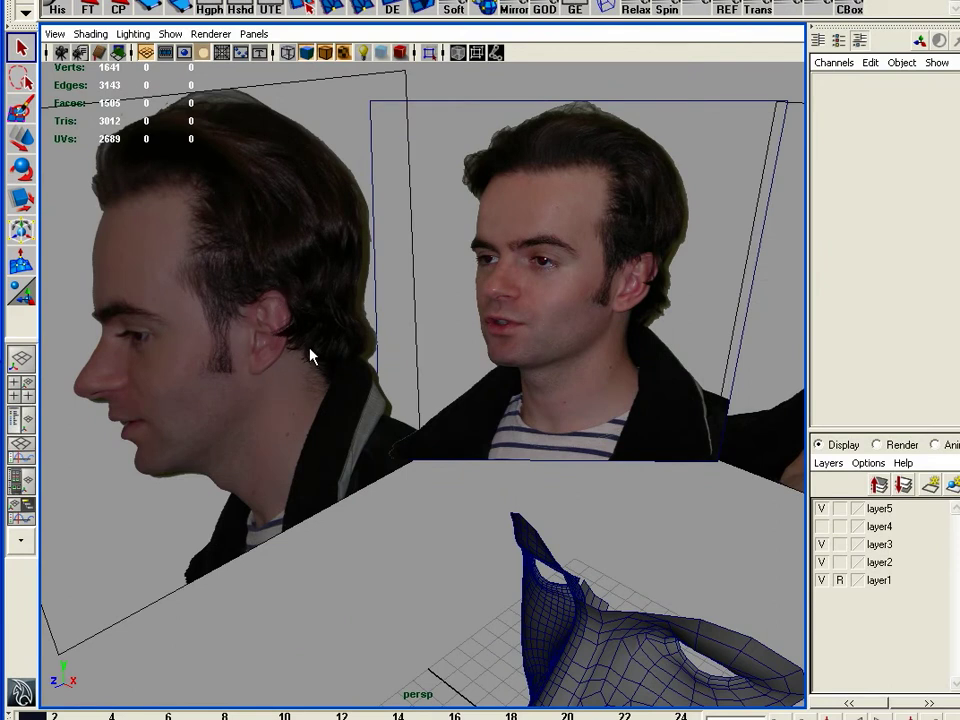
left_click_drag(257, 340, 375, 415, "alt")
left_click_drag(313, 468, 257, 435, "alt")
middle_click_drag(602, 294, 451, 304, "alt")
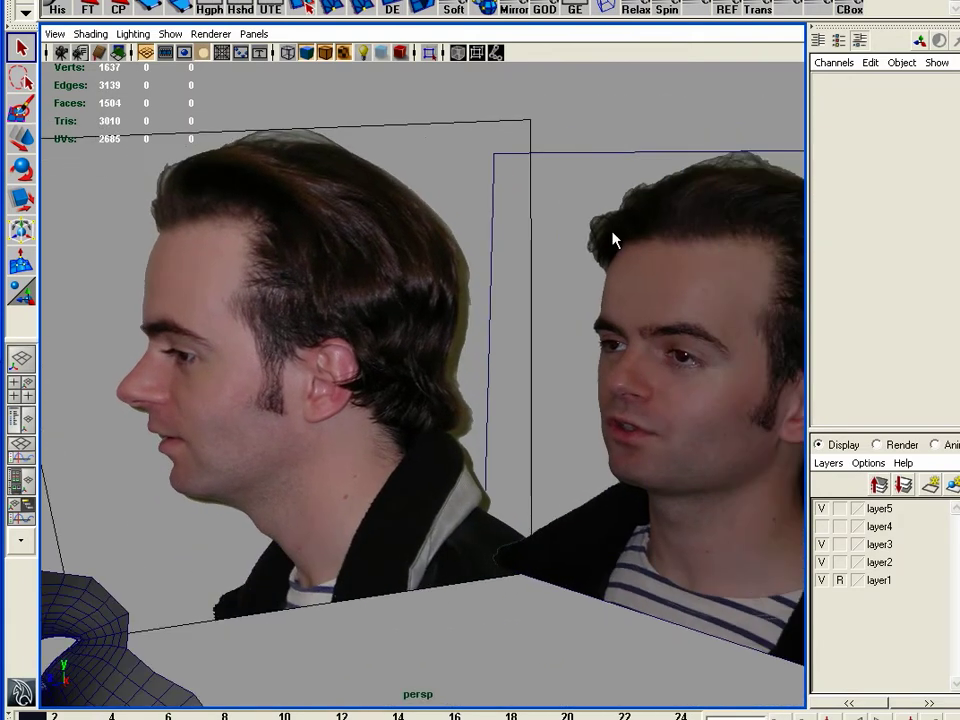
left_click_drag(627, 124, 700, 176)
double_click(916, 154)
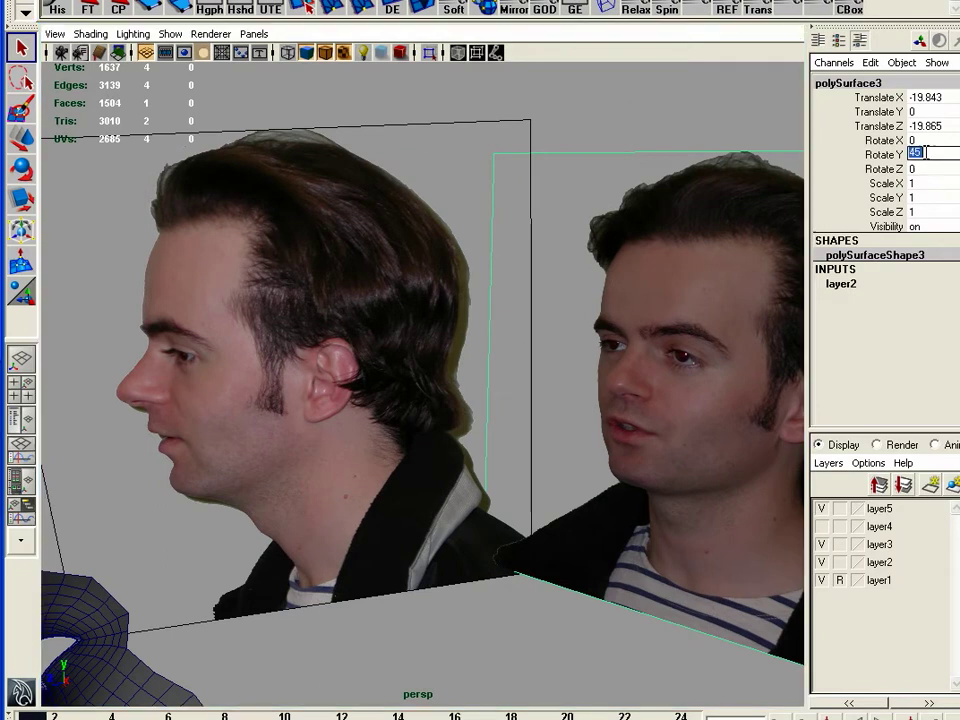
type("0")
key("Return")
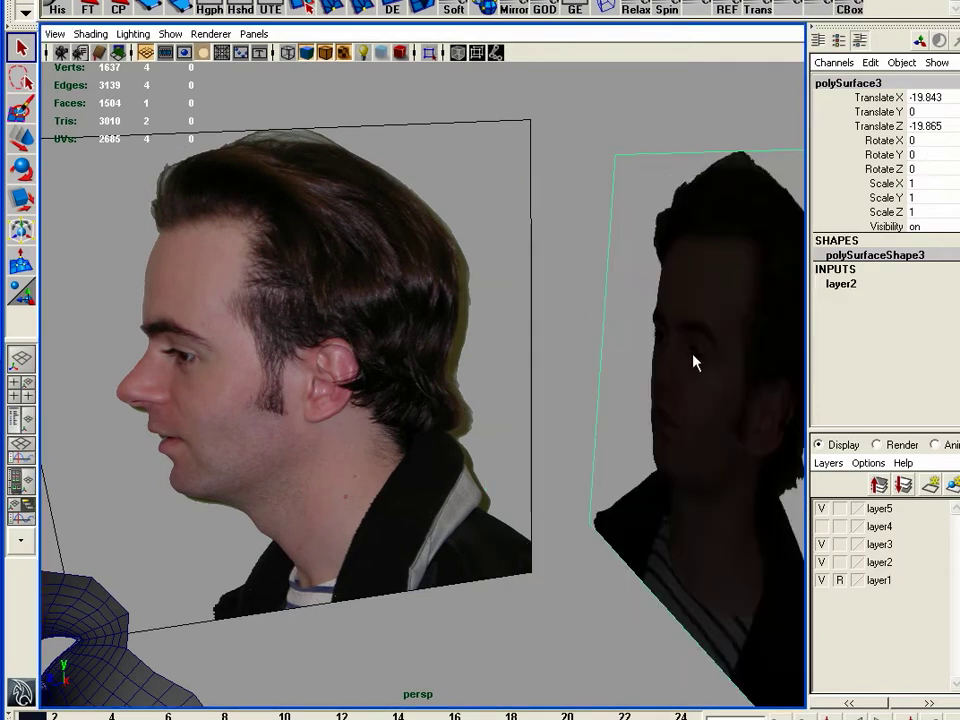
key("e")
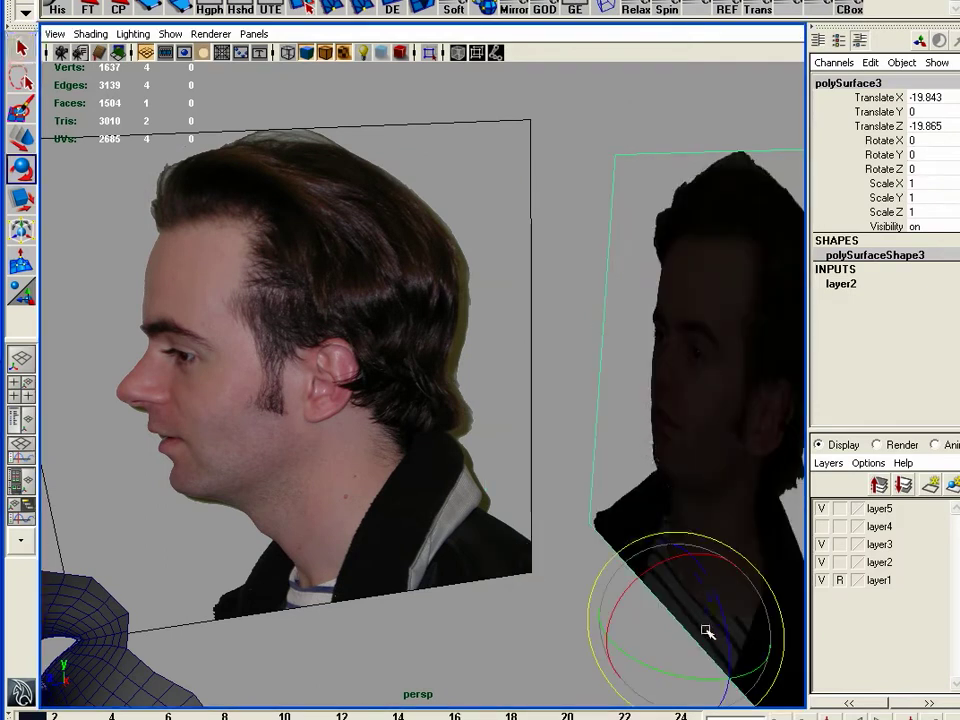
left_click_drag(670, 680, 784, 667)
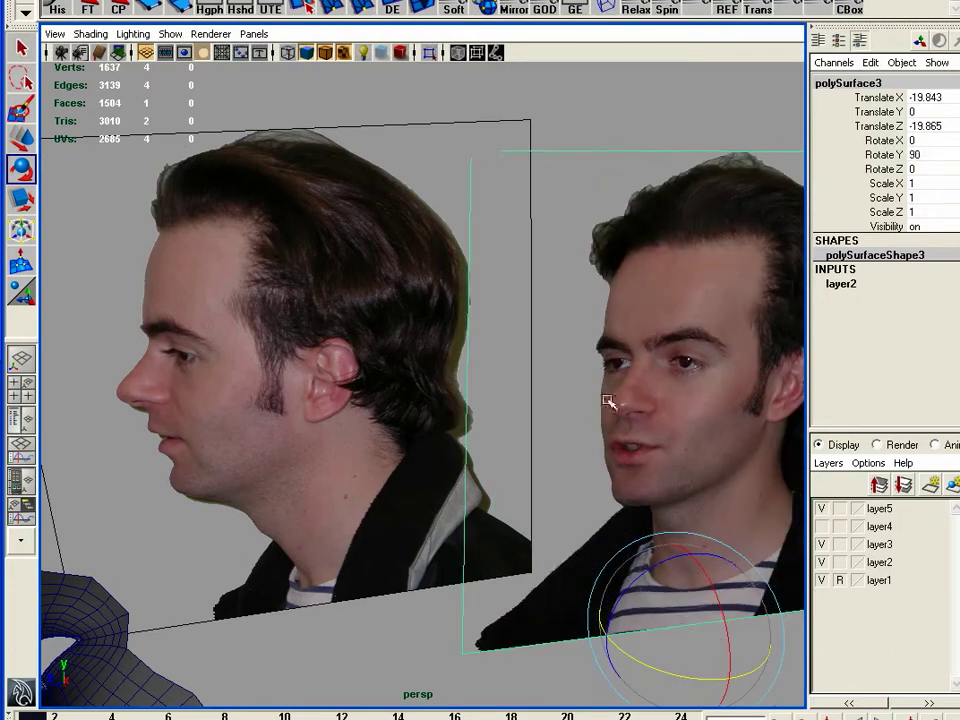
Switch to the side view and move the three-quarter photo plane along Z to about -11.708, overlapping the profile photo.
right_click_drag(692, 450, 553, 445, "alt")
key("space")
left_click_drag(510, 437, 580, 442)
right_click_drag(622, 489, 325, 459, "alt")
middle_click_drag(460, 439, 365, 440, "alt")
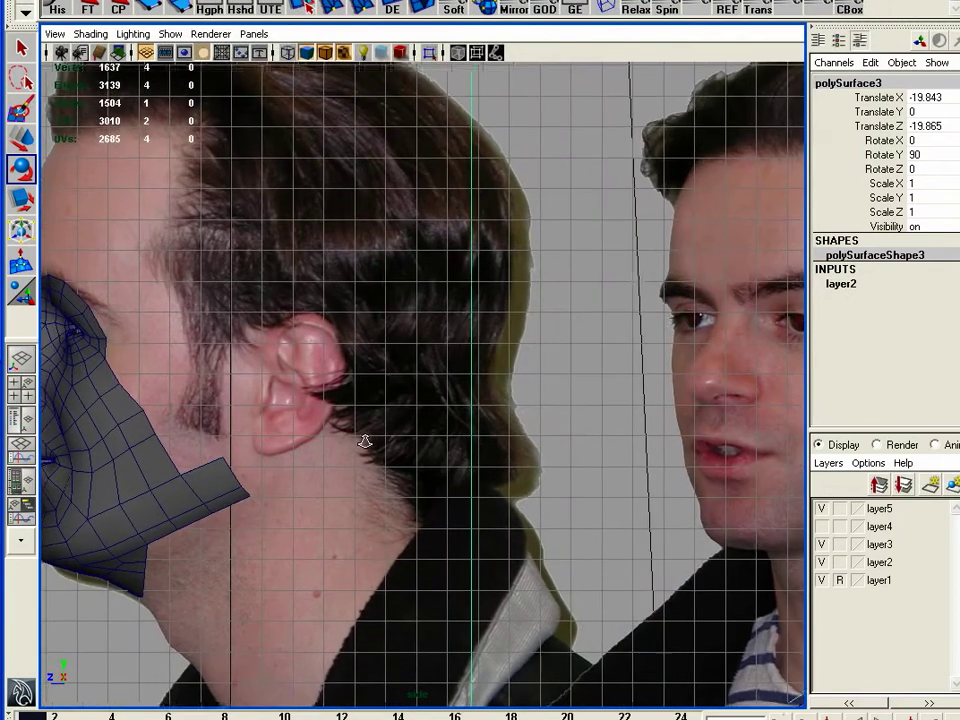
middle_click_drag(551, 409, 349, 364, "alt")
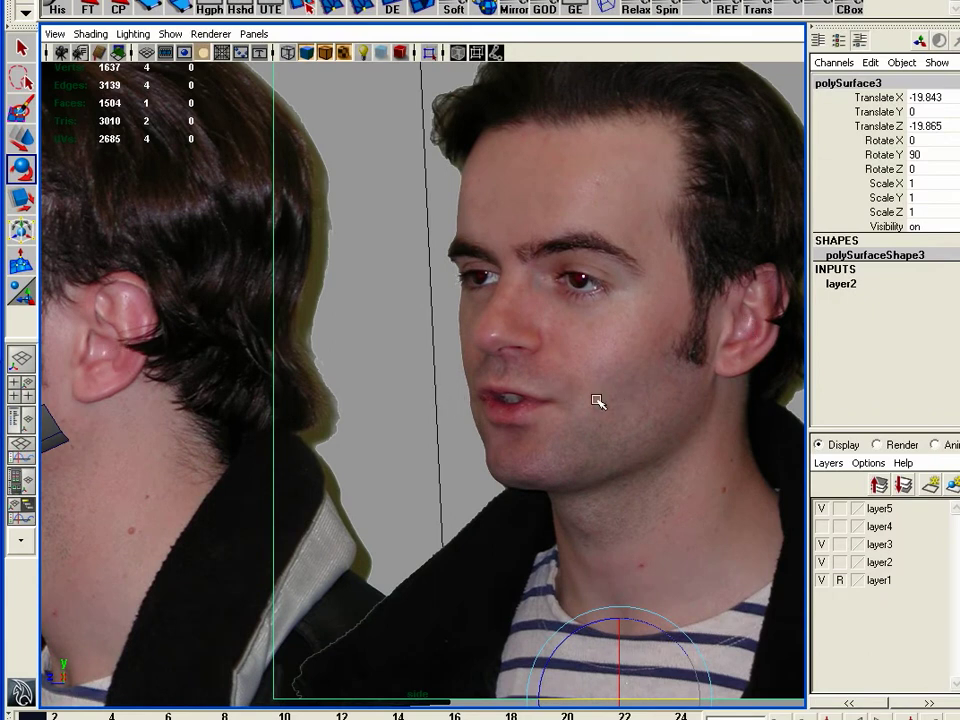
key("w")
right_click_drag(652, 501, 505, 660, "alt")
left_click_drag(527, 640, 339, 637)
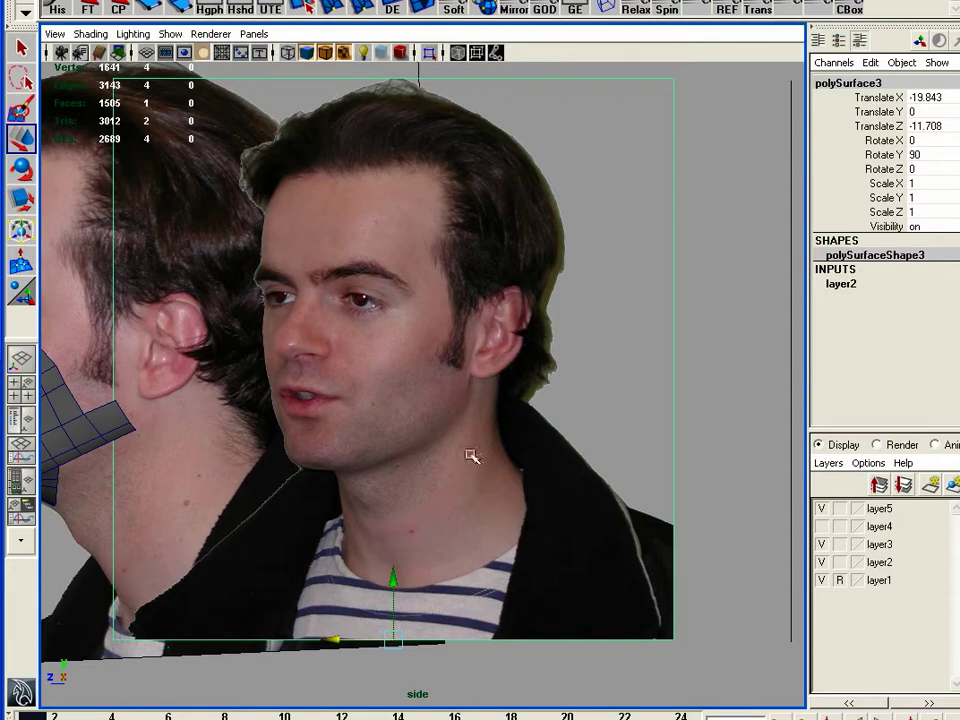
Activate the Create Polygon tool and examine the ear in the three-quarter photo against the one in the profile photo.
right_click_drag(430, 457, 737, 441, "alt")
middle_click_drag(585, 395, 521, 432, "alt")
middle_click_drag(538, 476, 448, 497, "alt")
right_click_drag(448, 497, 677, 476, "alt")
right_click_drag(518, 414, 551, 420, "alt")
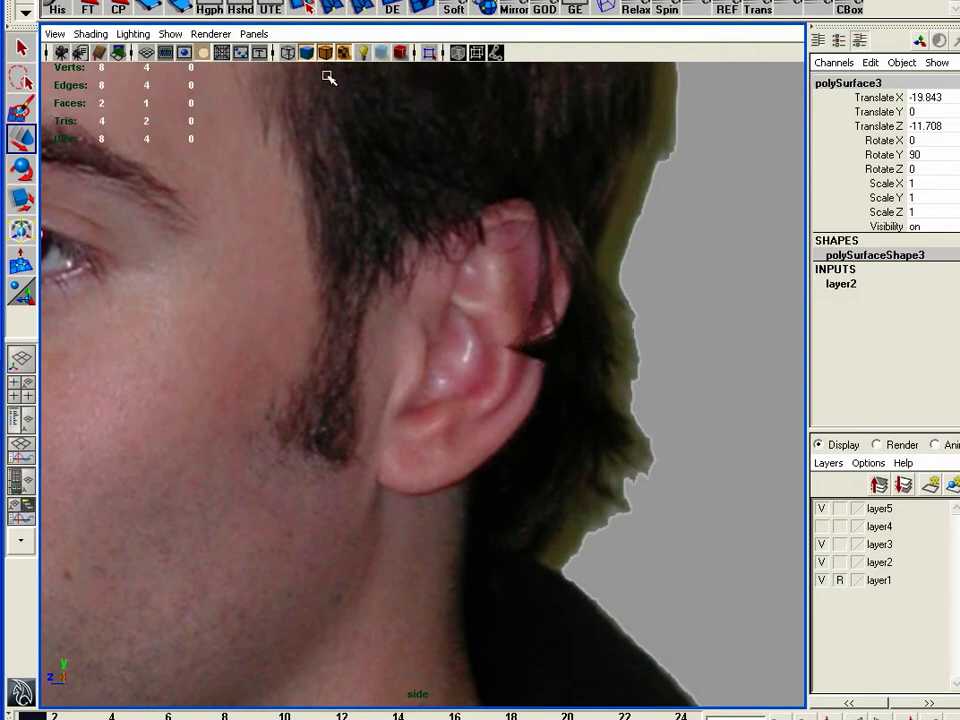
key("y")
right_click_drag(461, 418, 558, 452, "alt")
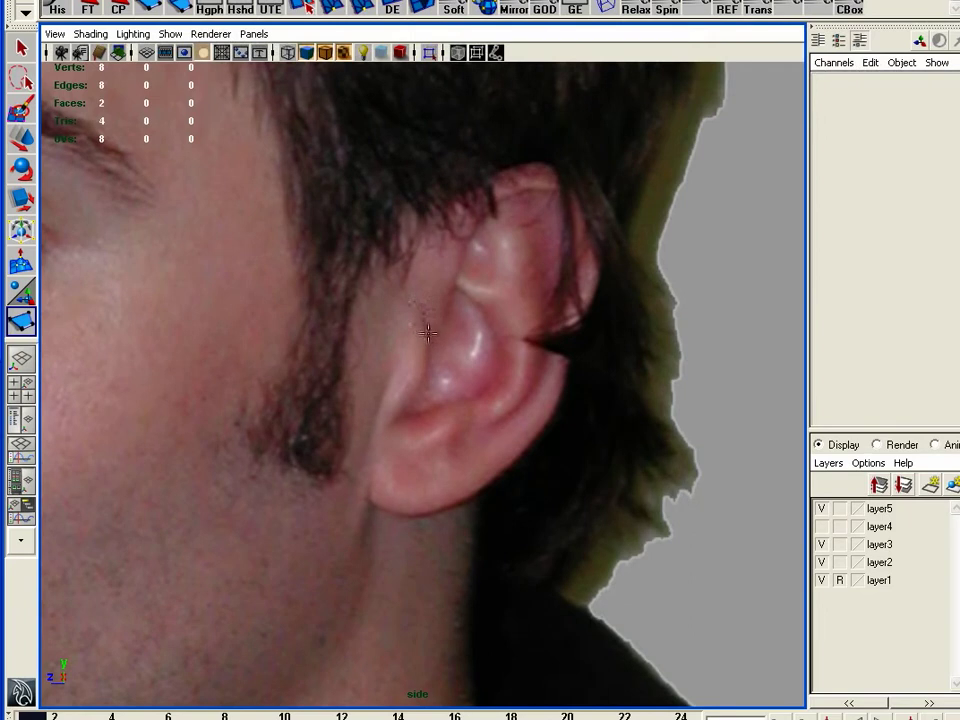
right_click_drag(670, 437, 305, 426, "alt")
middle_click_drag(305, 426, 507, 418, "alt")
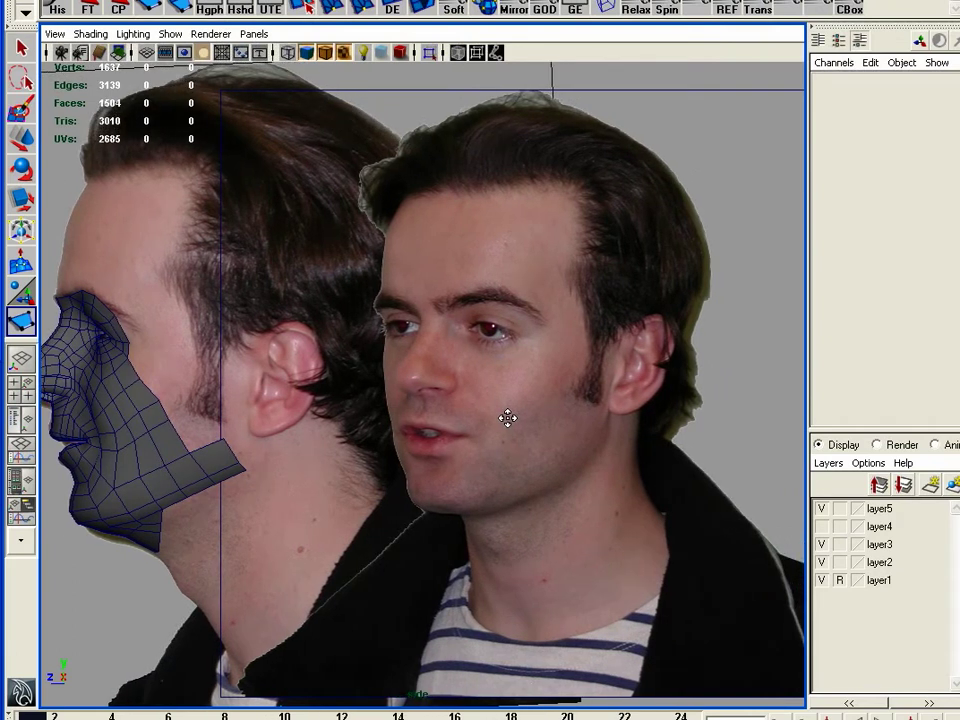
right_click_drag(482, 418, 709, 403, "alt")
middle_click_drag(697, 399, 578, 404, "alt")
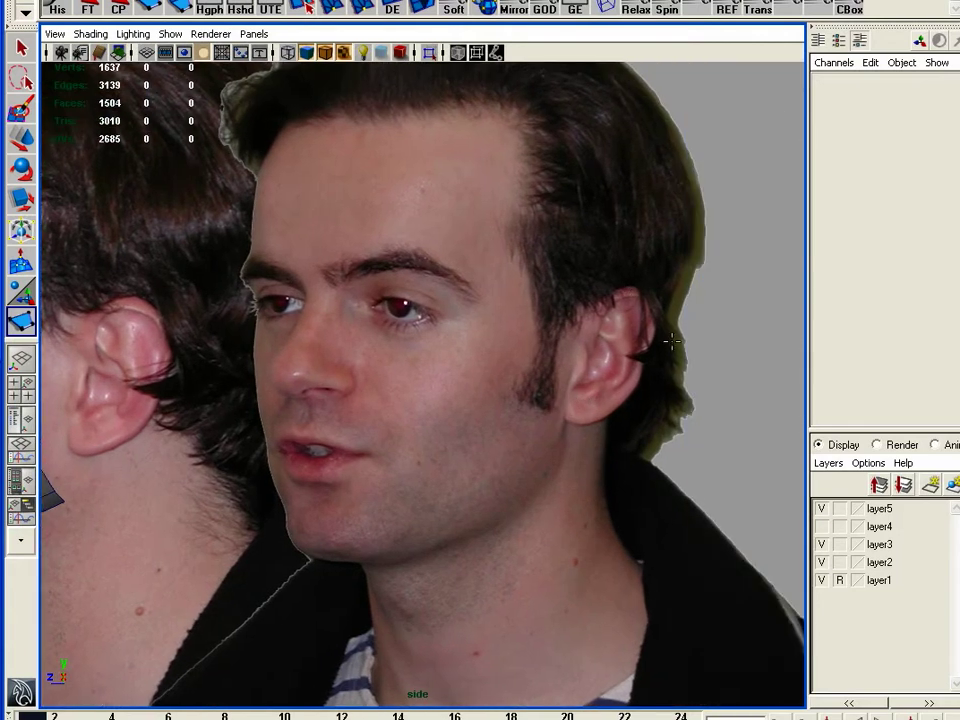
mouse_move(342, 433)
middle_mouse_down("alt")
mouse_move(362, 392)
mouse_move(408, 414)
mouse_move(346, 414)
middle_mouse_up("alt")
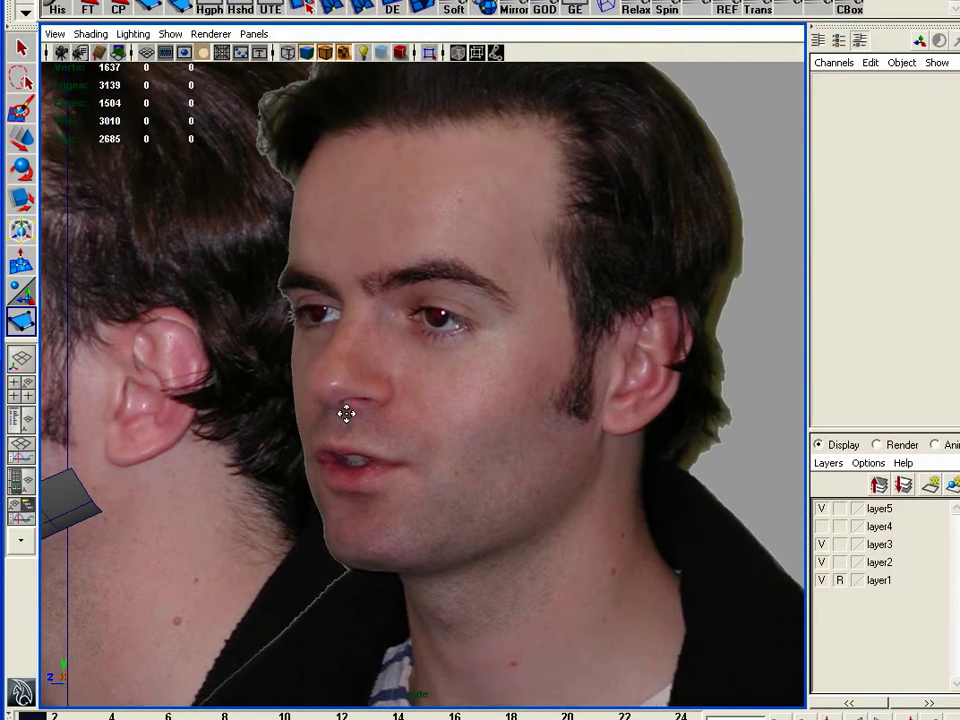
middle_click_drag(346, 413, 176, 408, "alt")
right_click_drag(444, 408, 872, 403, "alt")
middle_click_drag(576, 412, 540, 433, "alt")
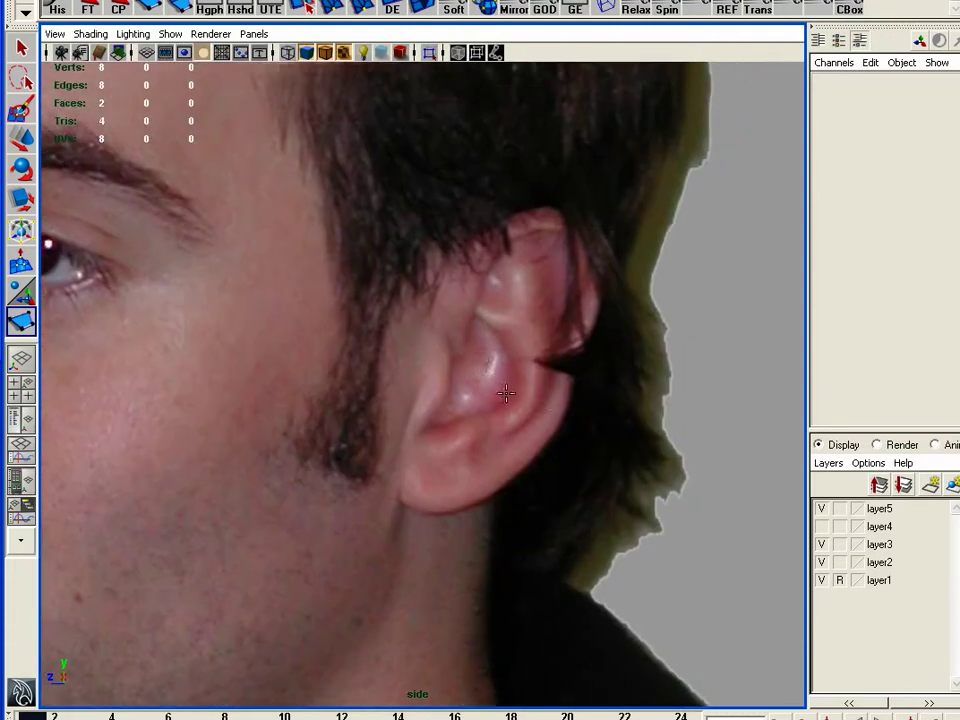
Create a small four-sided polygon on the upper front of the ear in the three-quarter photo, where the outer rim begins.
left_click(478, 325)
left_click(473, 304)
left_click(436, 296)
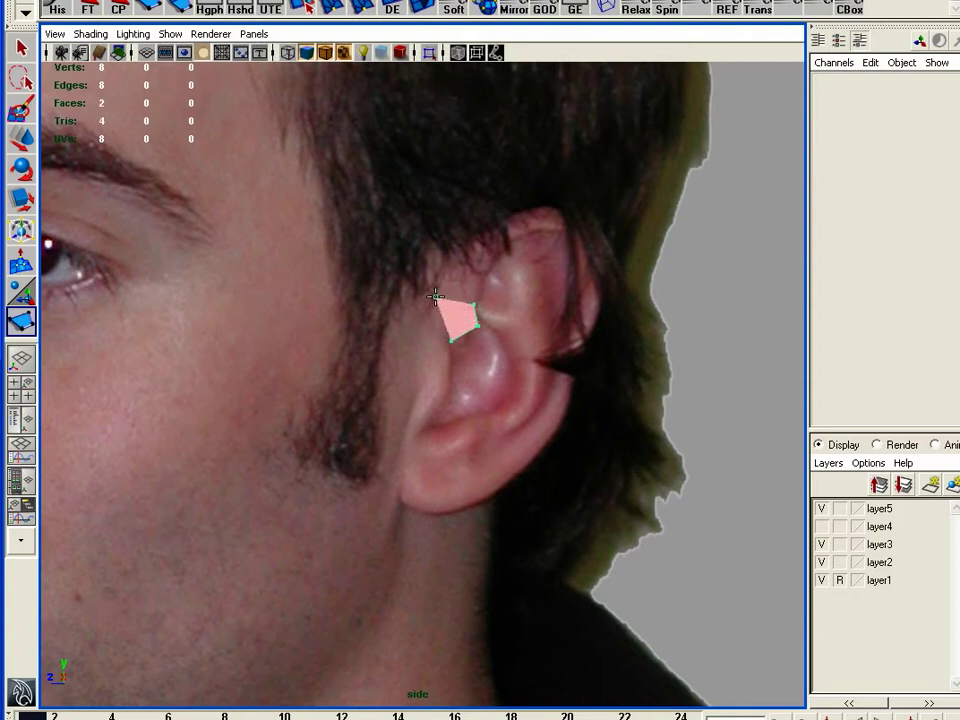
key("w")
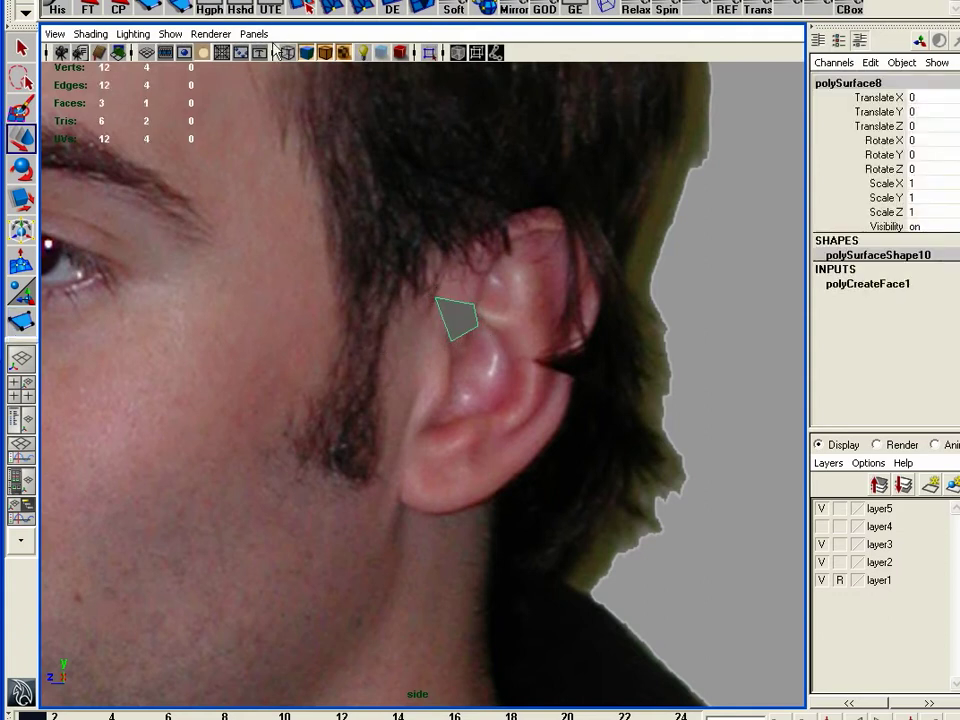
Append two quads to the first ear polygon, following the front of the rim up toward the hairline.
key("y")
left_click(454, 301)
left_click(481, 280)
left_click(456, 254)
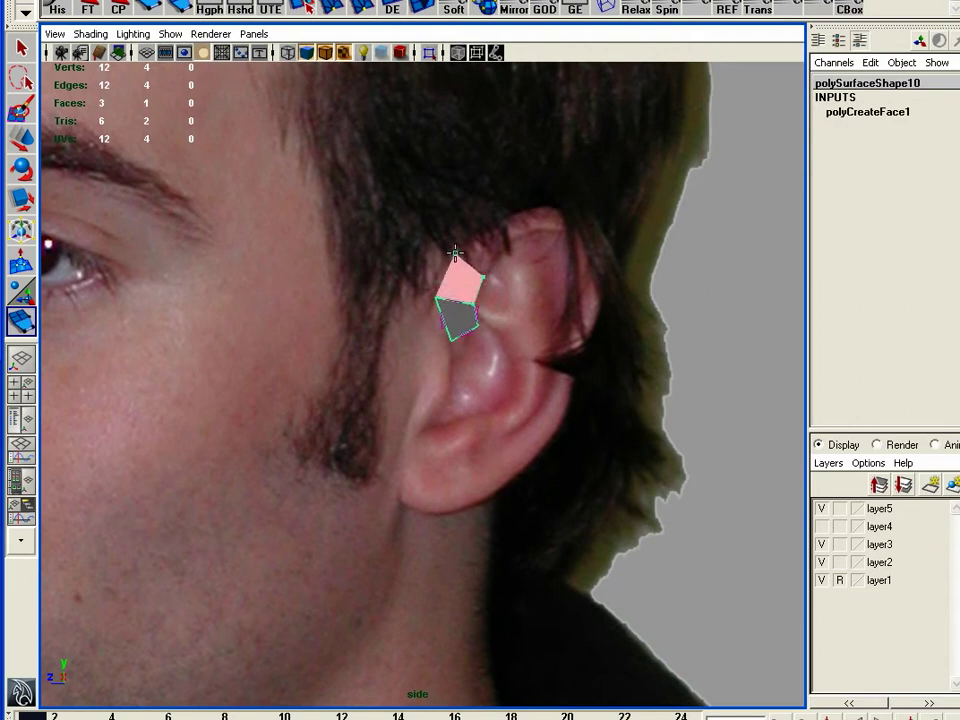
key("Return")
left_click(469, 264)
left_click(500, 253)
left_click(486, 232)
key("Return")
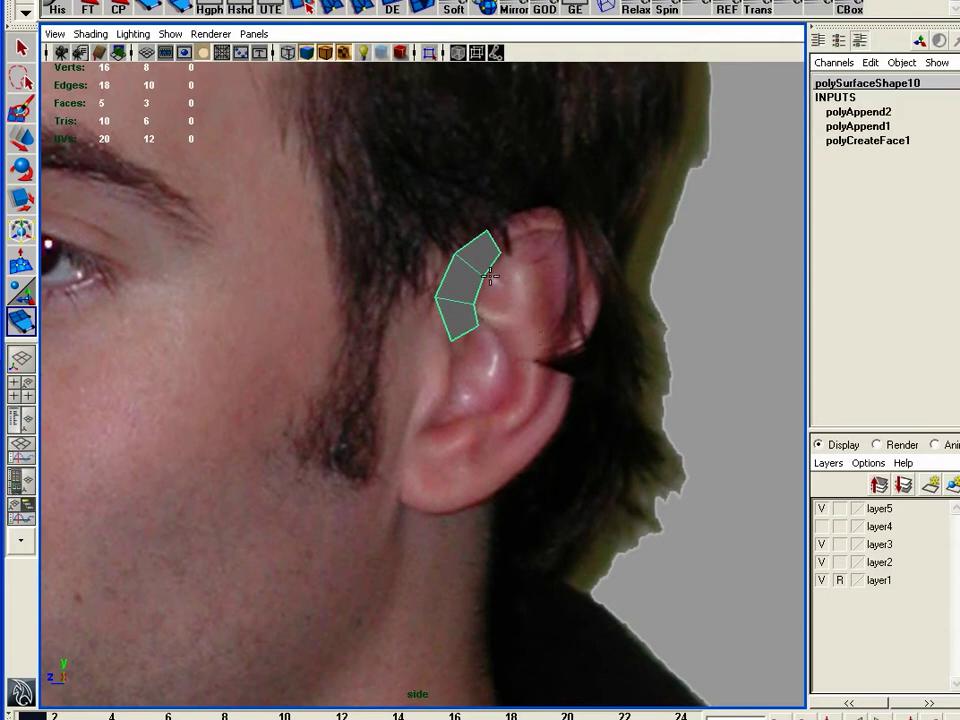
Append two more quads to the strip, carrying the rim across the top of the ear.
left_click(494, 238)
left_click_drag(526, 233, 530, 233)
left_click(524, 208)
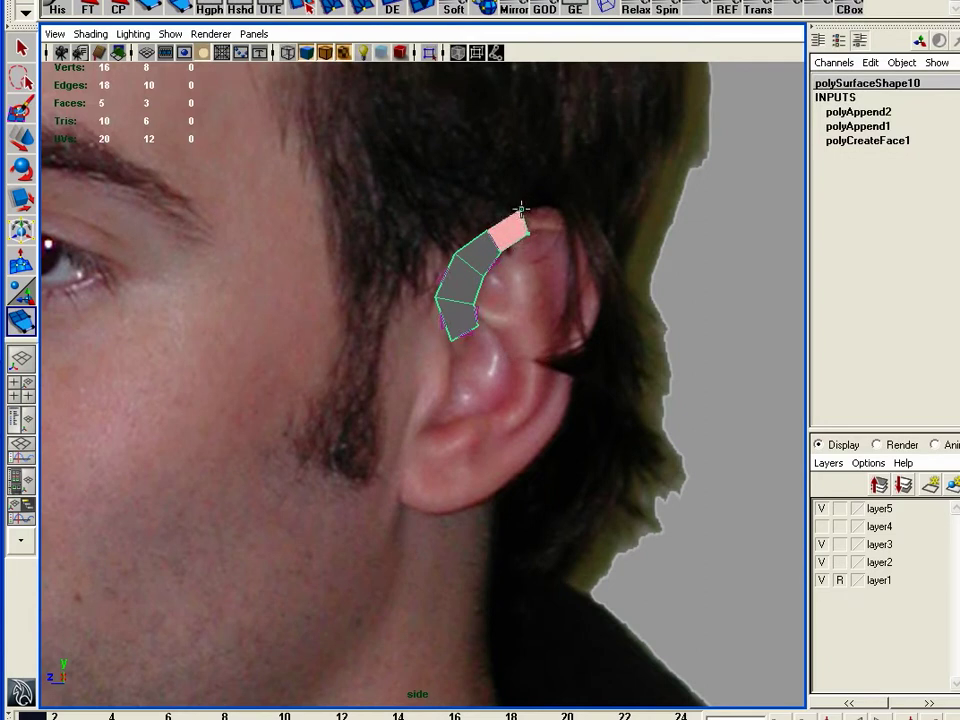
key("Return")
left_click(523, 221)
left_click(563, 237)
left_click(565, 207)
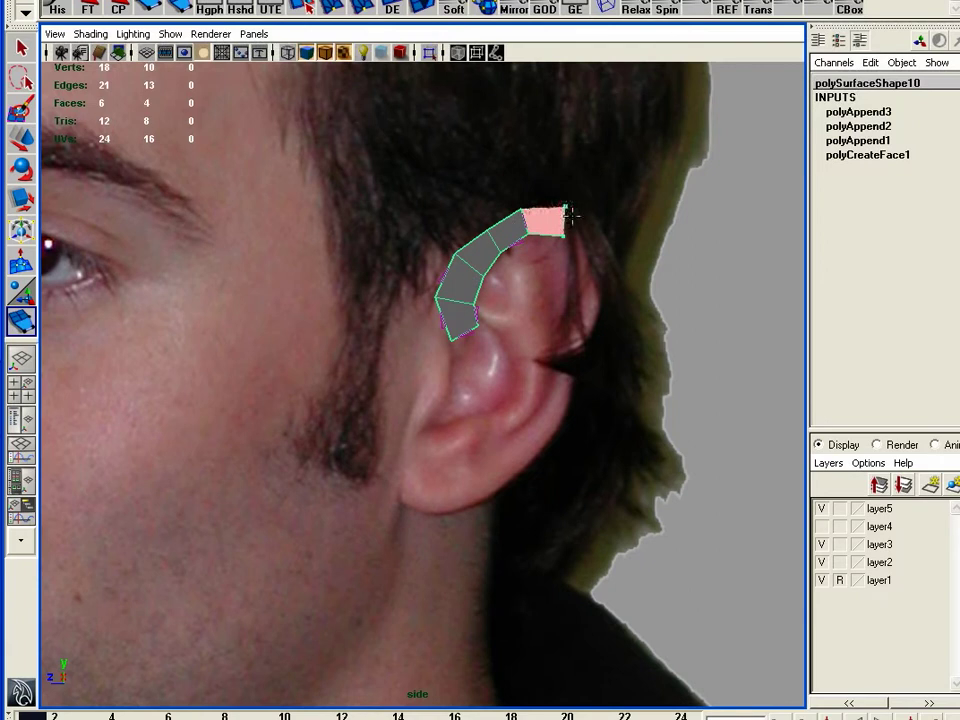
key("Return")
Append two quads that bend the strip around the ear's upper back corner and start down the back edge.
left_click(565, 222)
left_click(580, 257)
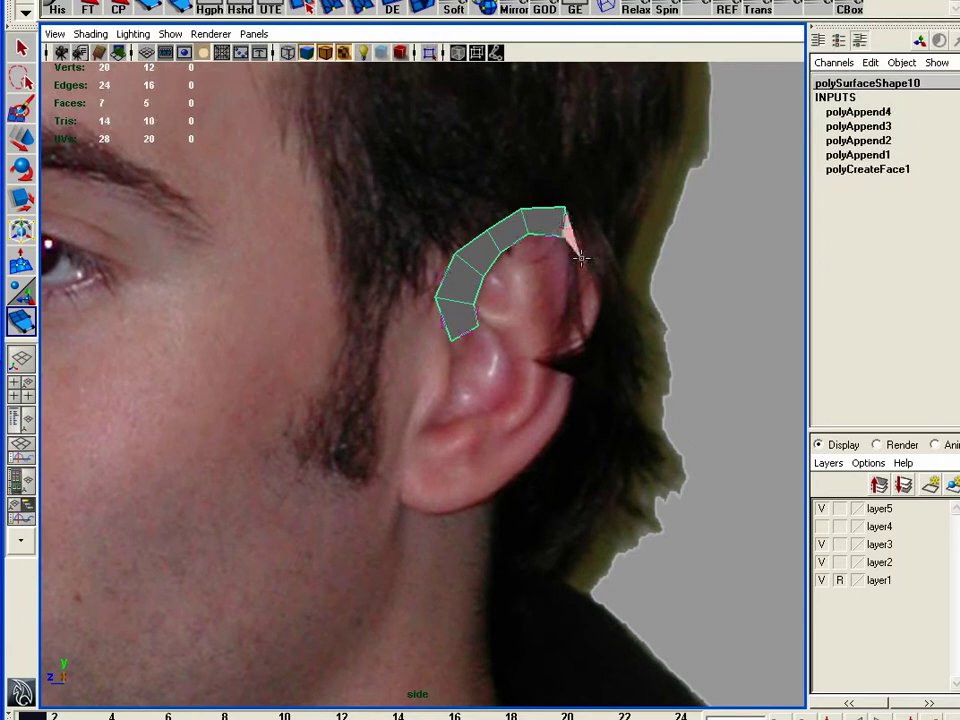
left_click(605, 245)
key("Return")
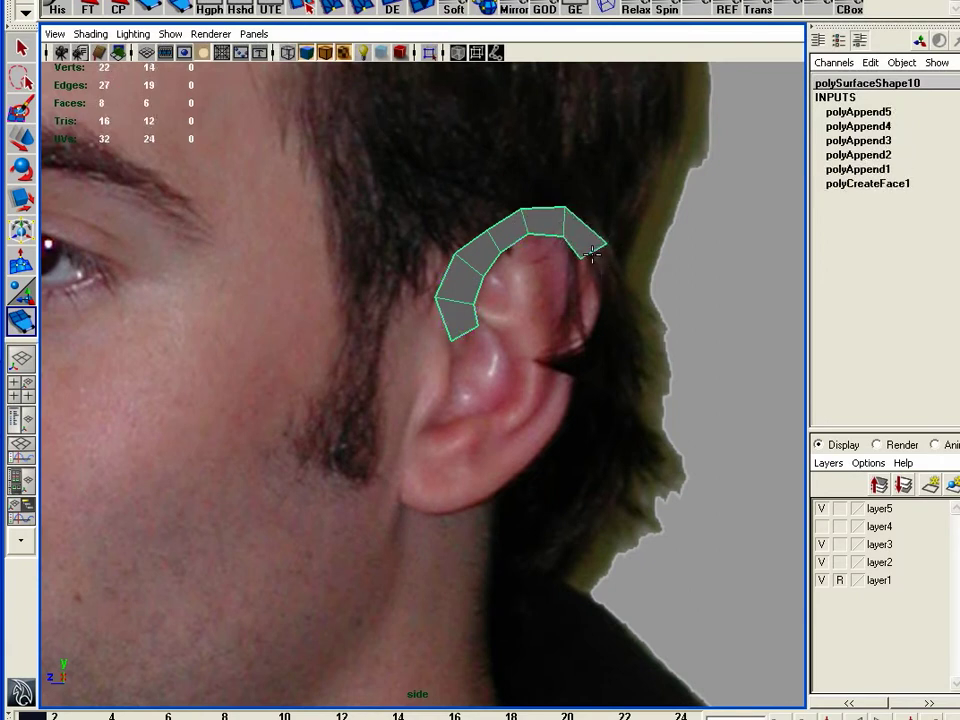
left_click(592, 251)
left_click(580, 300)
left_click(609, 297)
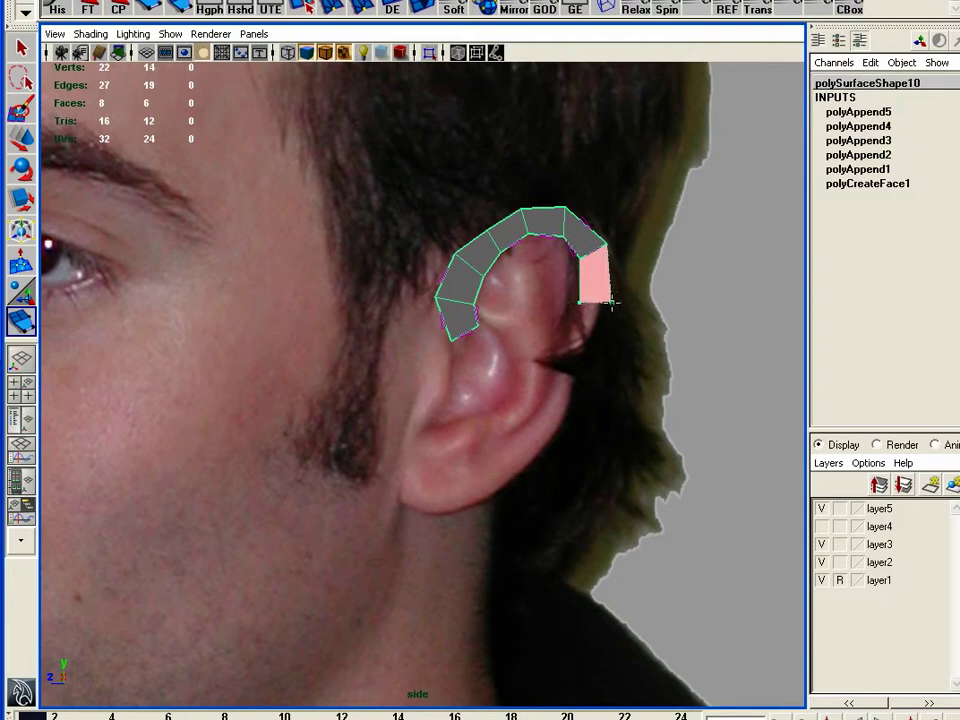
key("Return")
Append two quads continuing the strip down the middle of the ear's back edge.
left_click(592, 305)
left_click(567, 333)
left_click(597, 344)
key("Return")
left_click(579, 340)
left_click(553, 372)
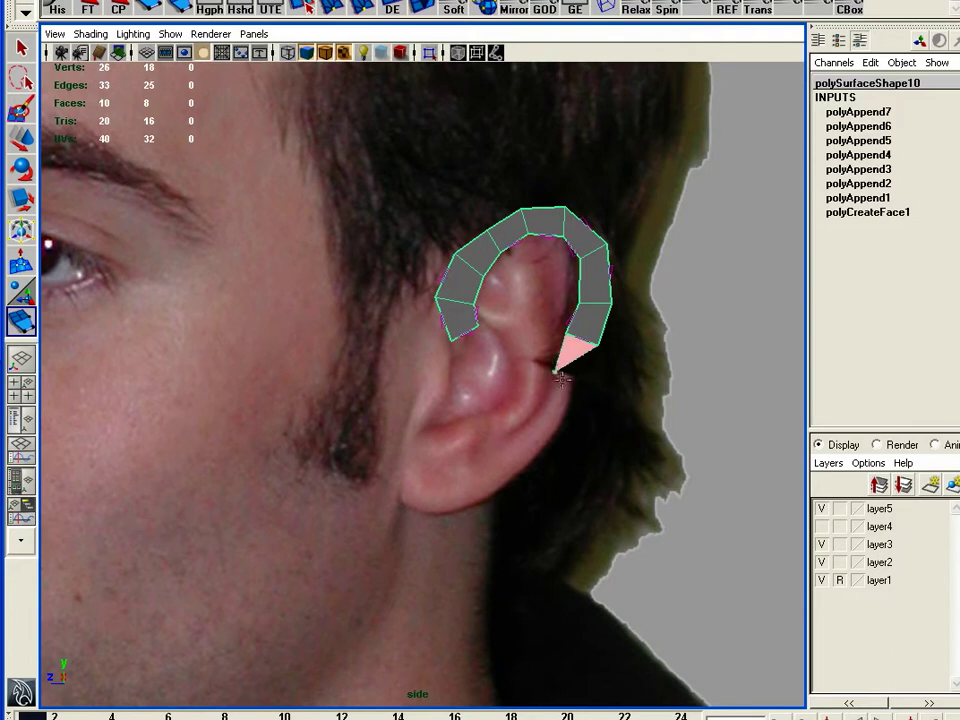
left_click(572, 380)
key("Return")
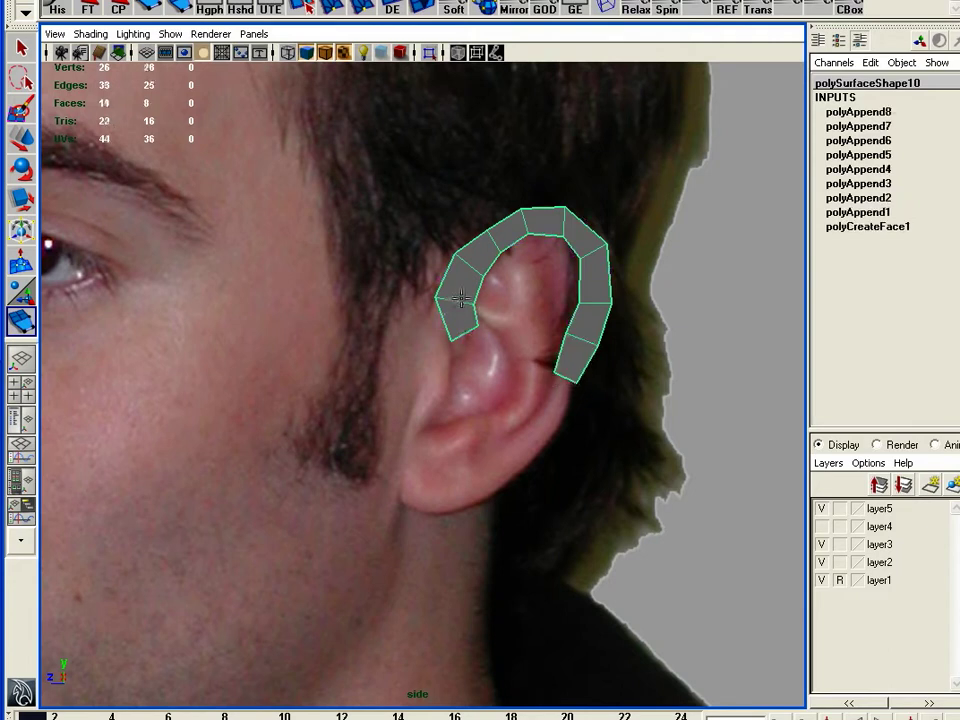
Append two quads curving the strip along the ear's lower back edge toward the lobe.
left_click(555, 370)
left_click(547, 398)
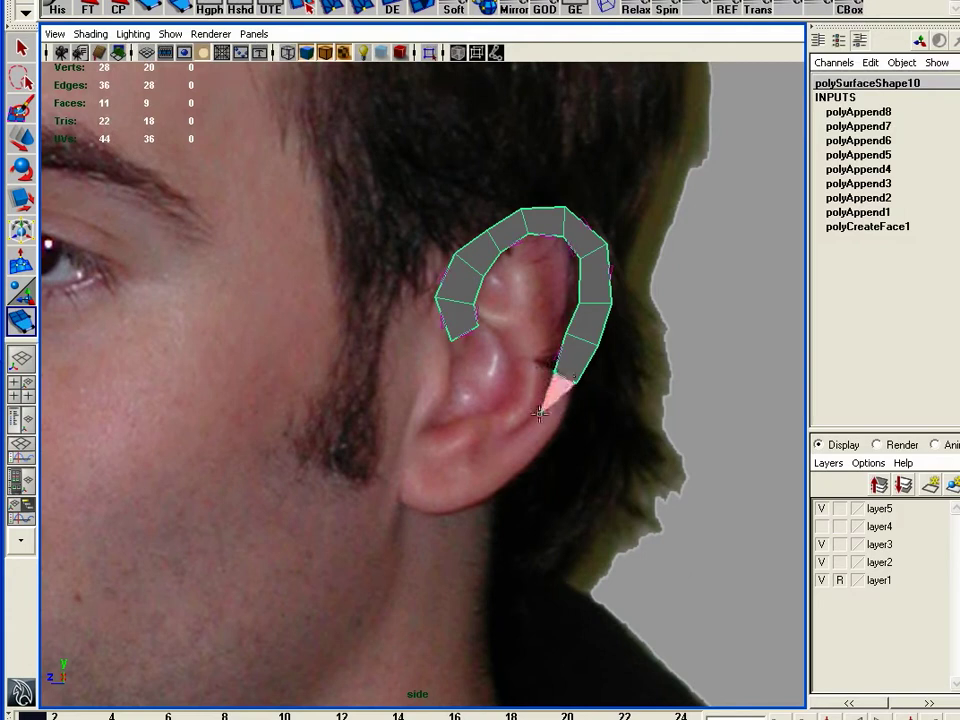
left_click(565, 426)
key("Return")
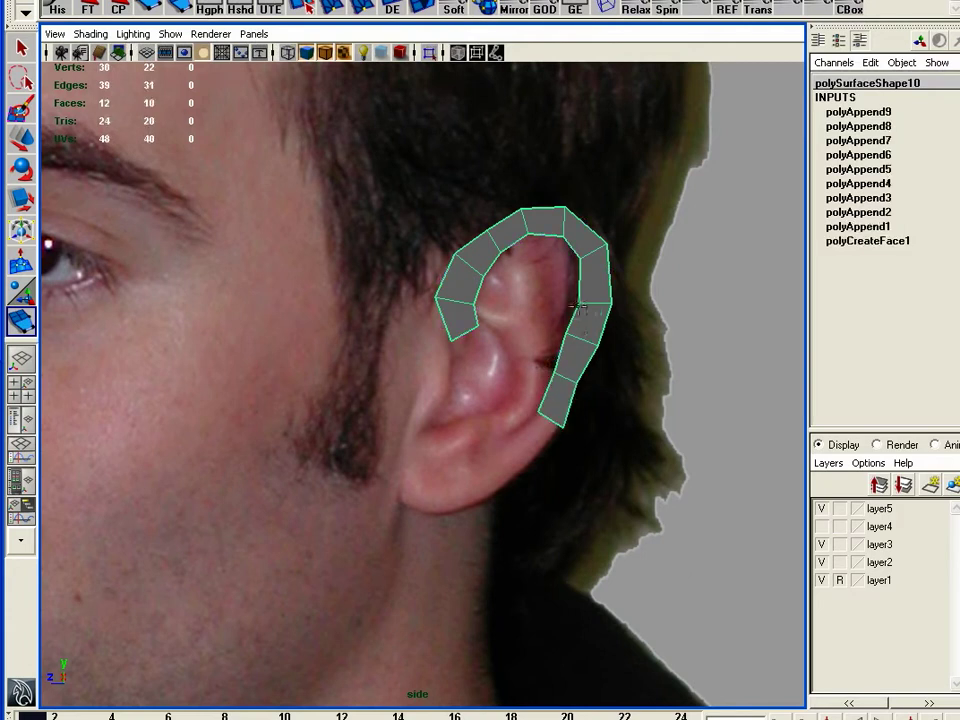
left_click(549, 423)
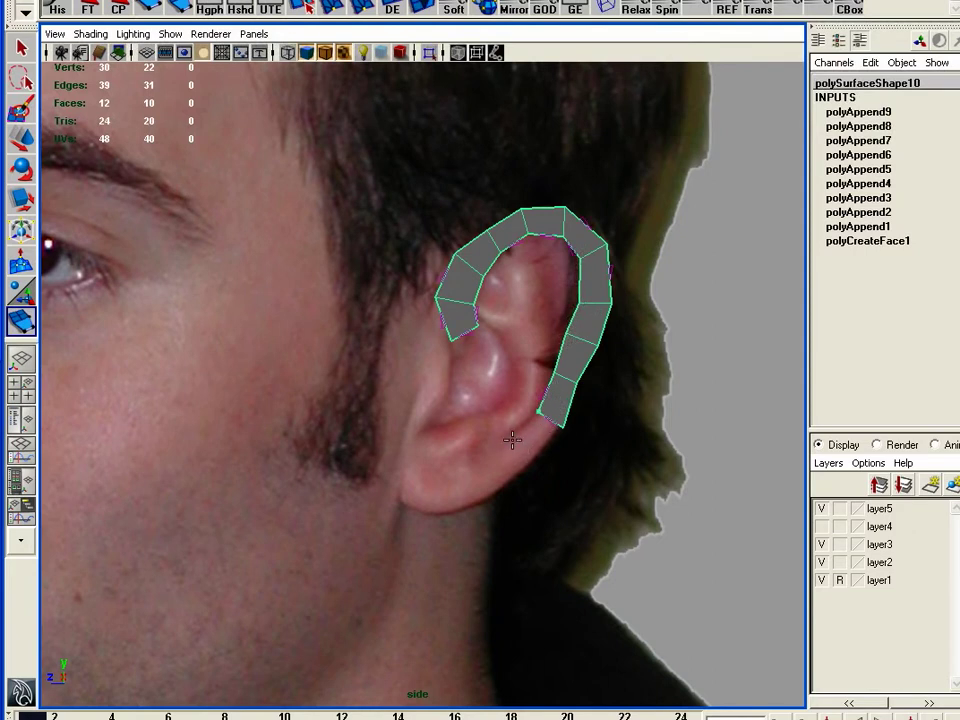
left_click(510, 437)
left_click(528, 456)
key("Return")
Append two wider quads extending the strip from the lower back edge along the underside of the earlobe.
left_click(523, 453)
left_click(476, 451)
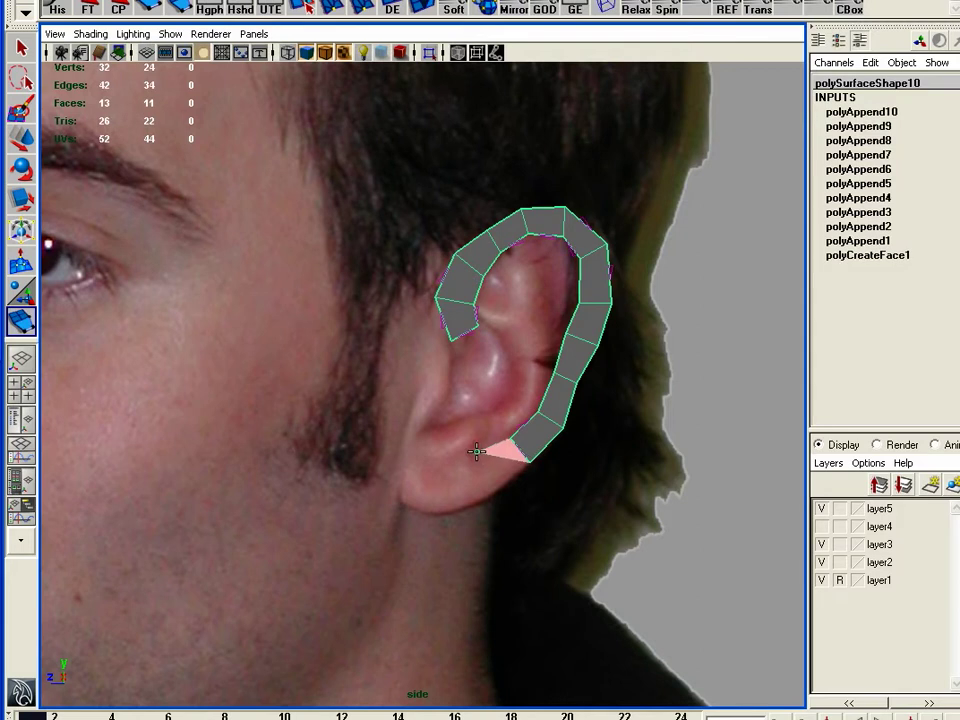
left_click(494, 487)
key("Return")
left_click(485, 469)
left_click(446, 470)
left_click(448, 509)
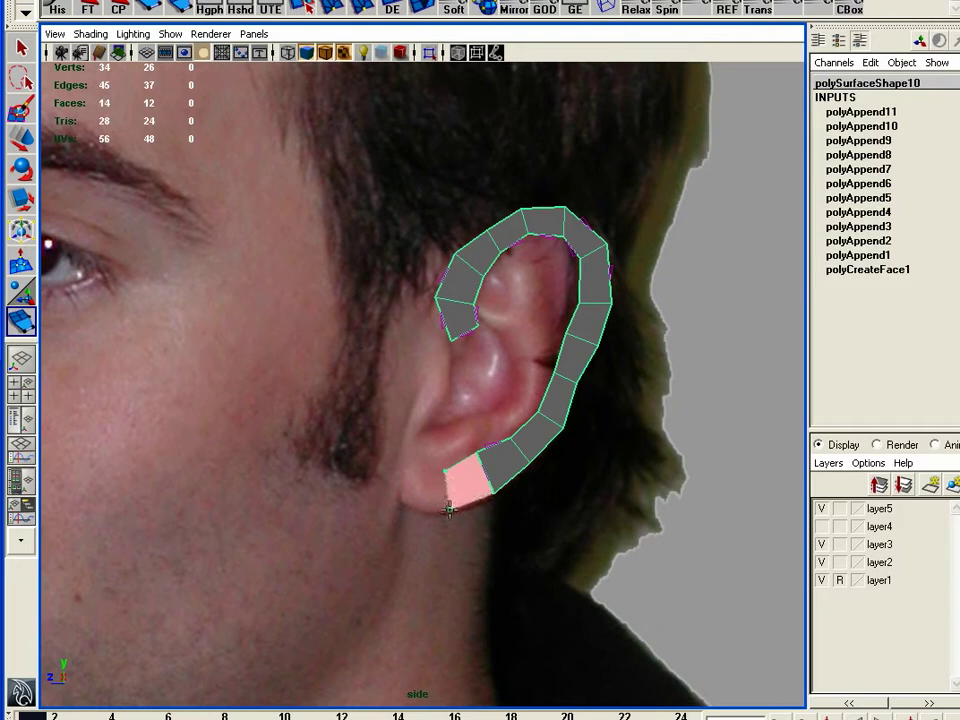
key("Return")
Append a quad over the front corner of the earlobe and another rising from its upper edge toward the ear opening.
left_click(447, 493)
left_click(408, 467)
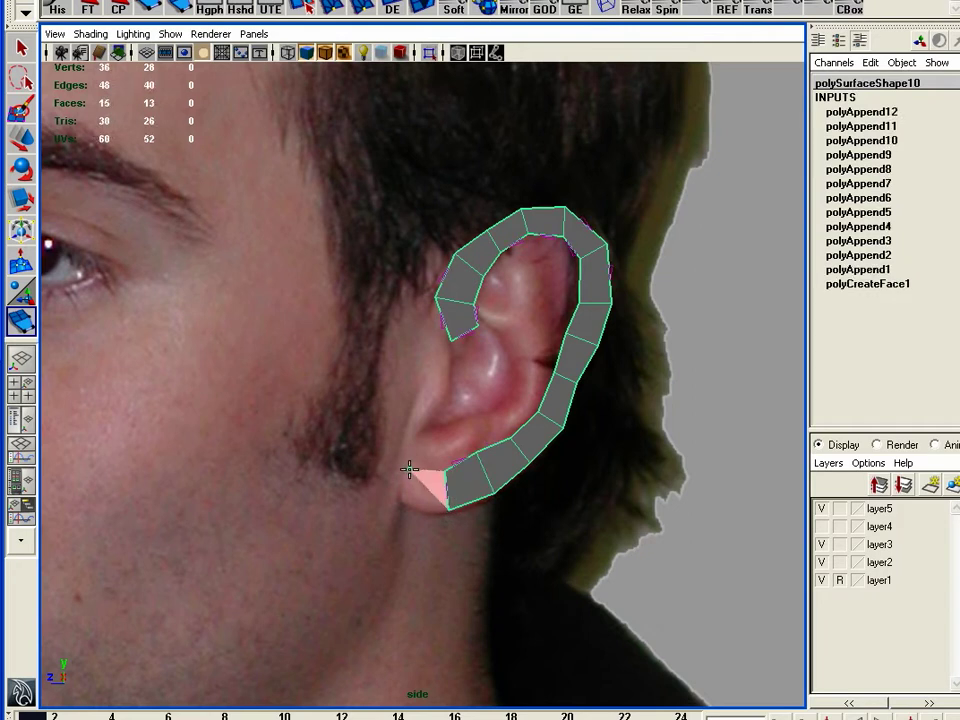
left_click(410, 506)
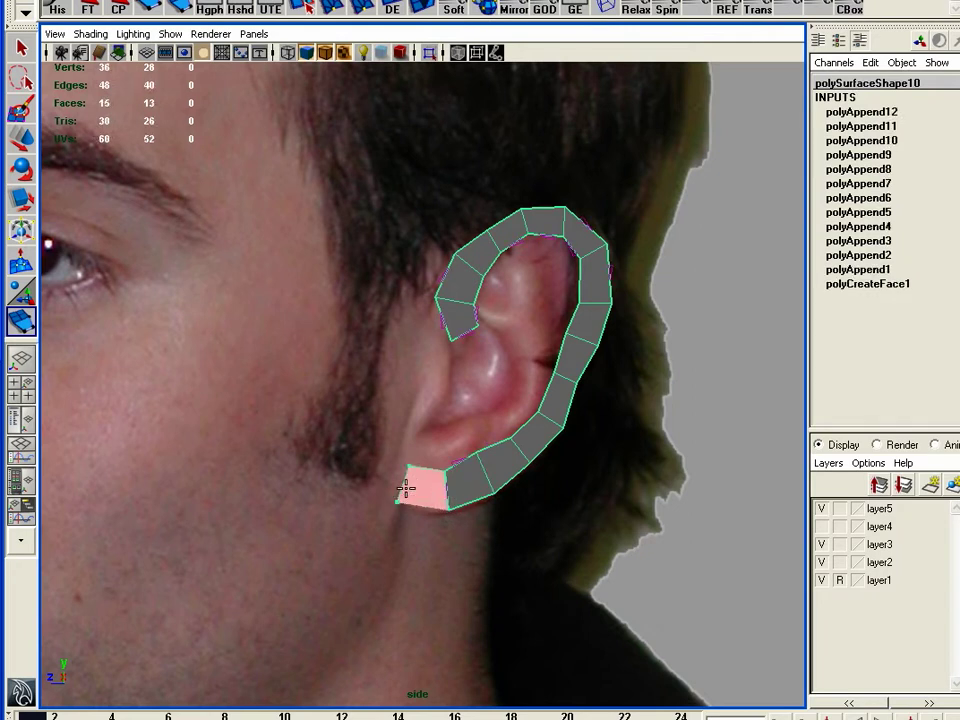
key("Return")
left_click(429, 465)
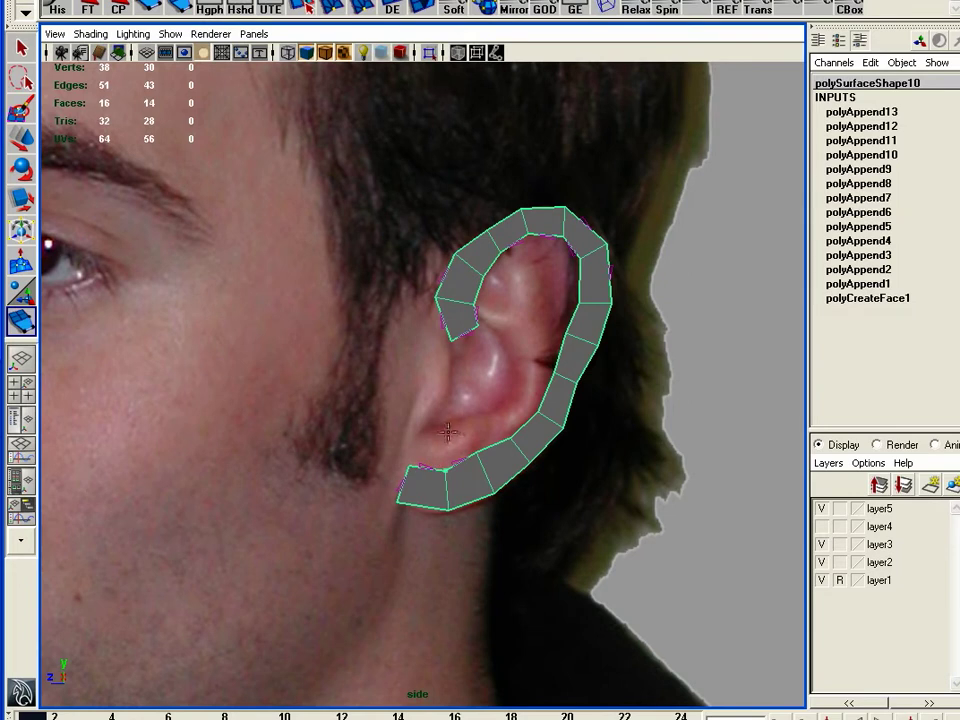
left_click(448, 432)
left_click(410, 435)
key("Return")
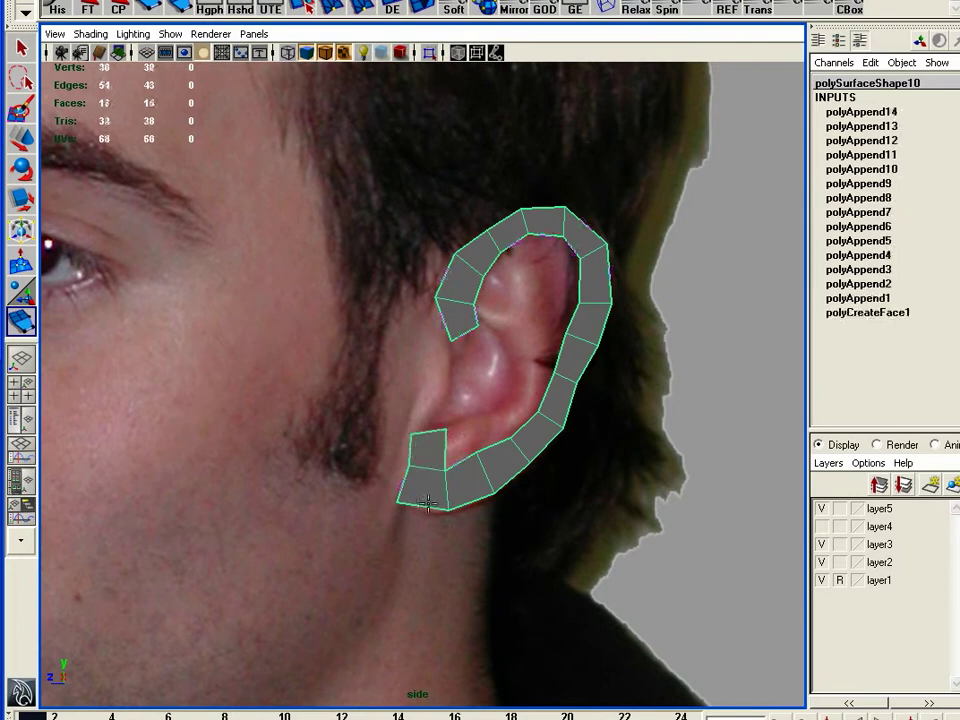
Append two quads along the front side of the earlobe, one beside the lower corner quad and one above it.
left_click(403, 479)
left_click(385, 461)
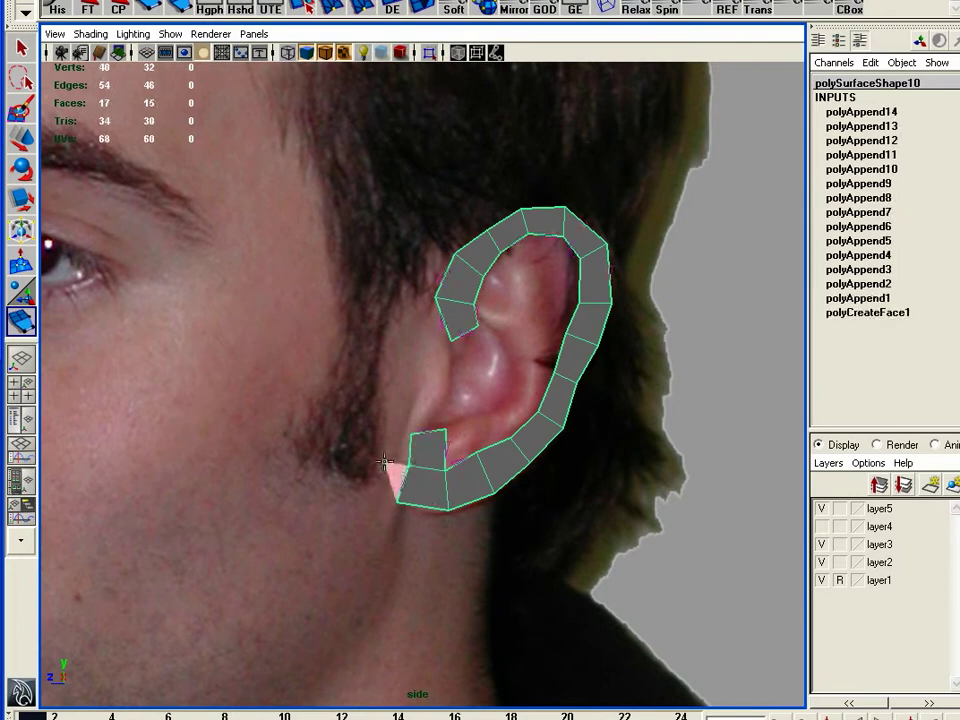
left_click(375, 493)
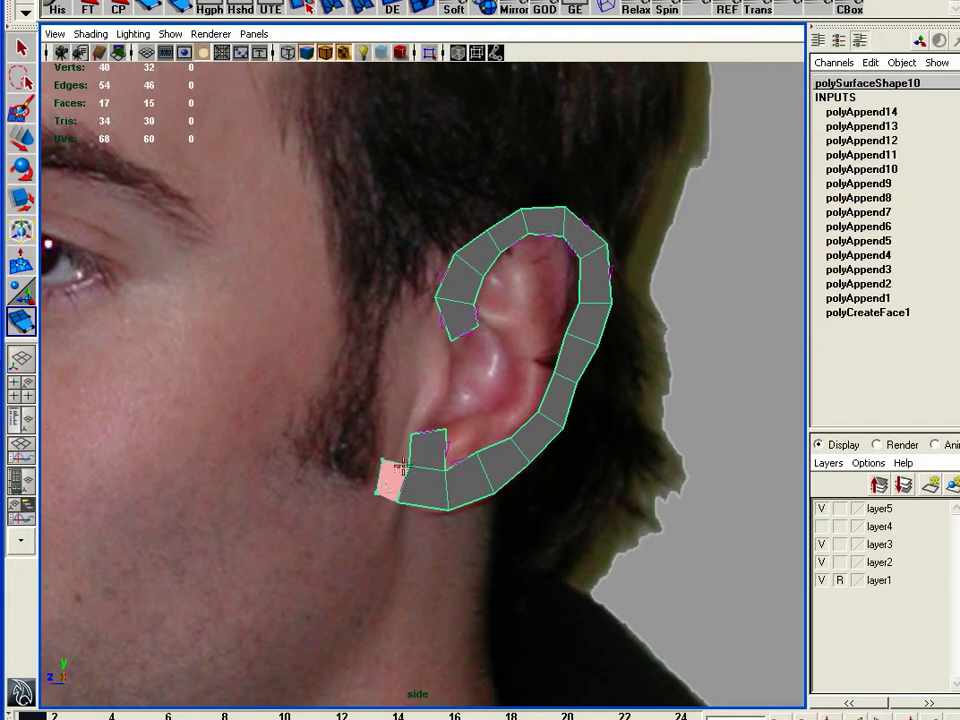
key("Return")
left_click(398, 463)
left_click(409, 451)
left_click(390, 436)
key("Return")
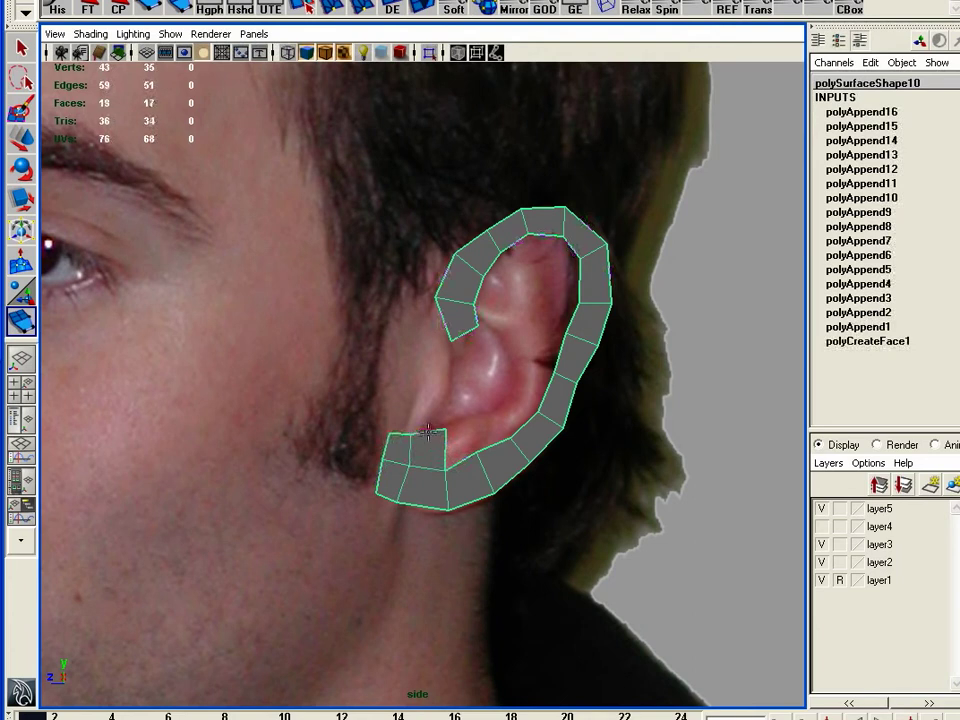
Append two narrow quads climbing from the front of the earlobe toward the flap in front of the ear opening.
left_click(400, 434)
left_click(429, 412)
left_click(405, 397)
key("Return")
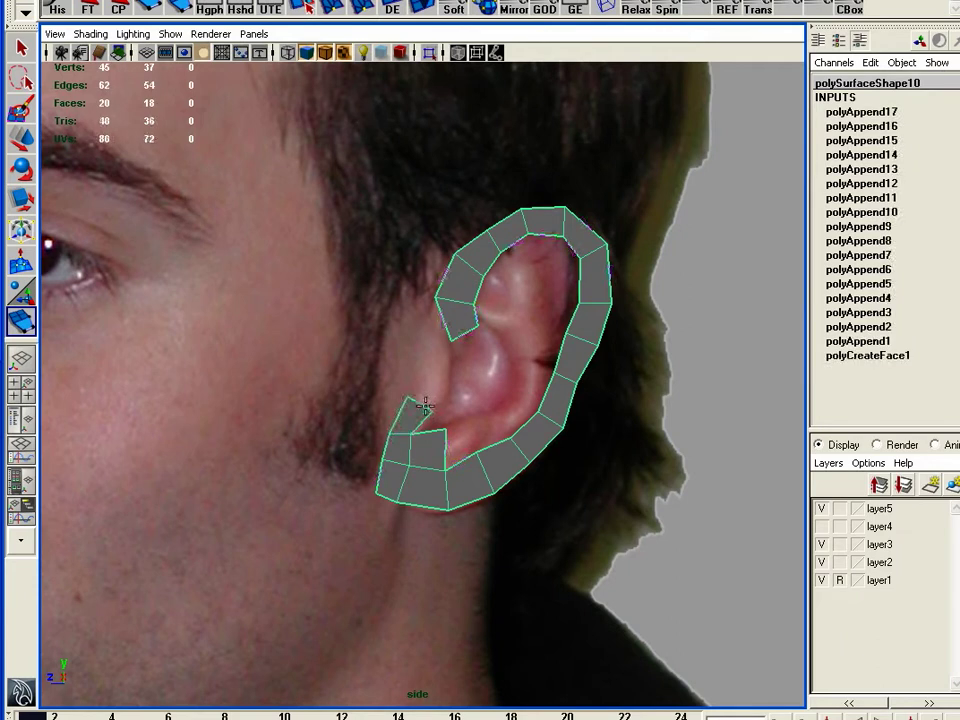
left_click(447, 389)
left_click(422, 378)
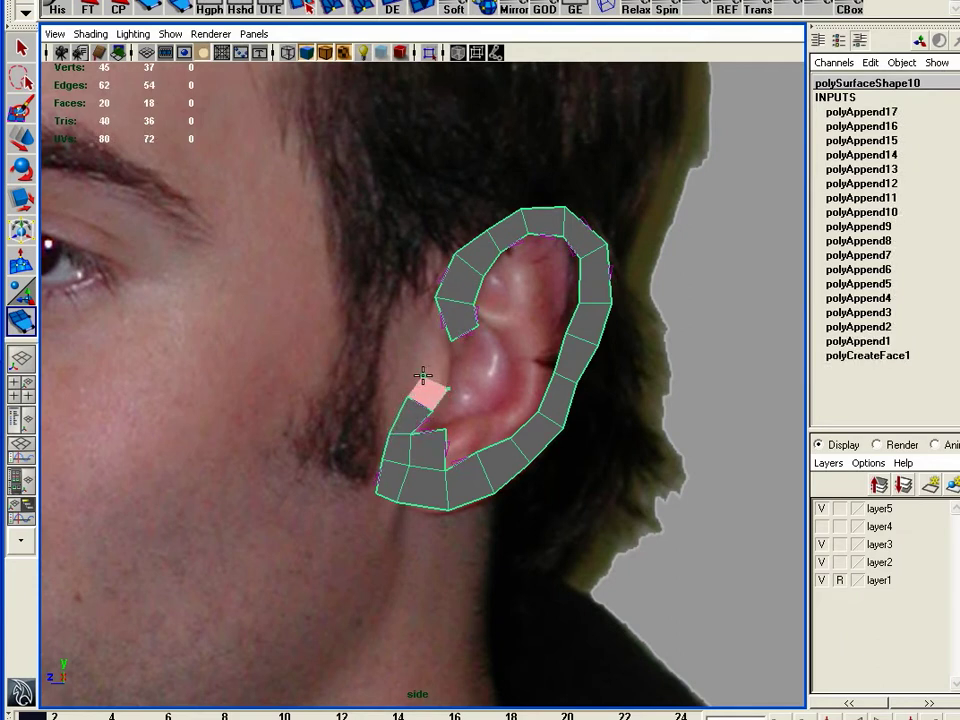
key("Return")
Append a quad up the front of the ear opening and a polygon joining it to the front end of the upper rim.
left_click(449, 348)
left_click(422, 346)
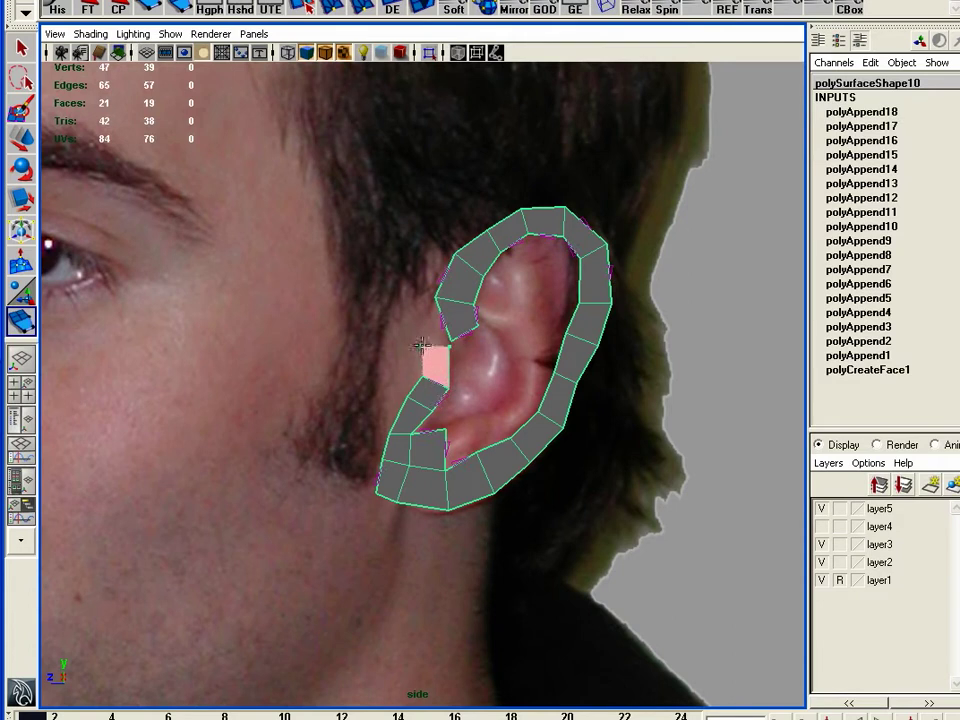
key("Return")
left_click(436, 346)
left_click(443, 323)
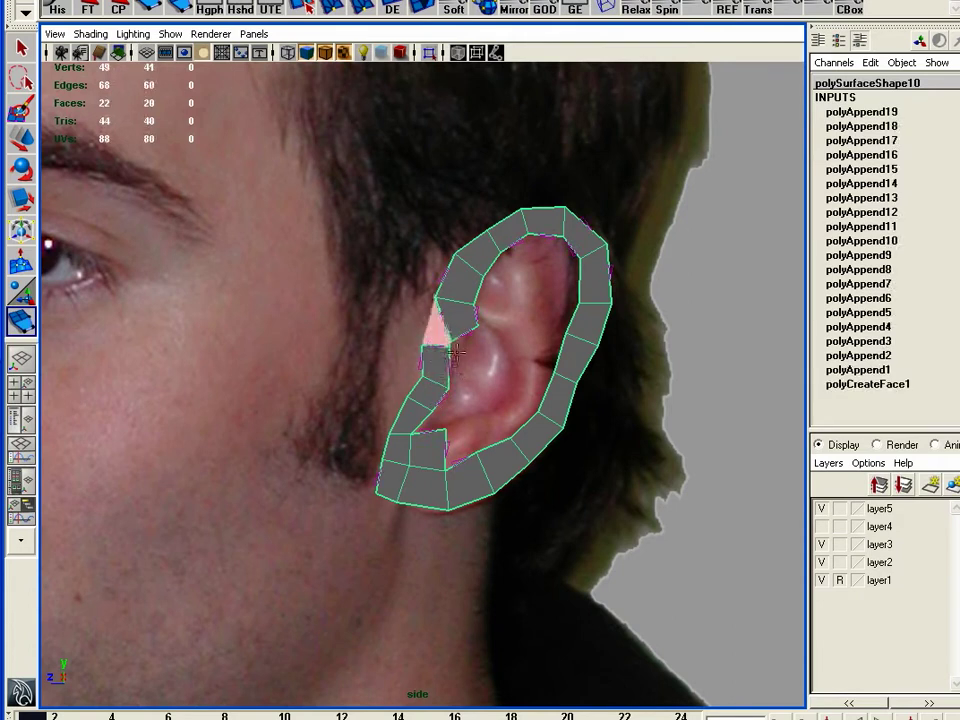
left_click(412, 314)
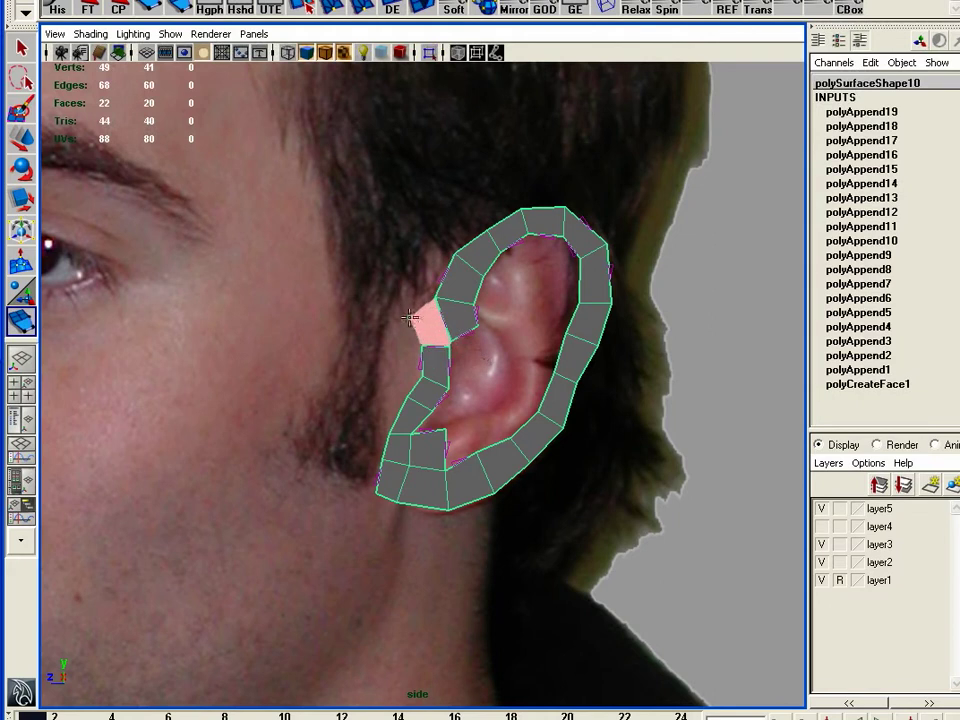
key("Return")
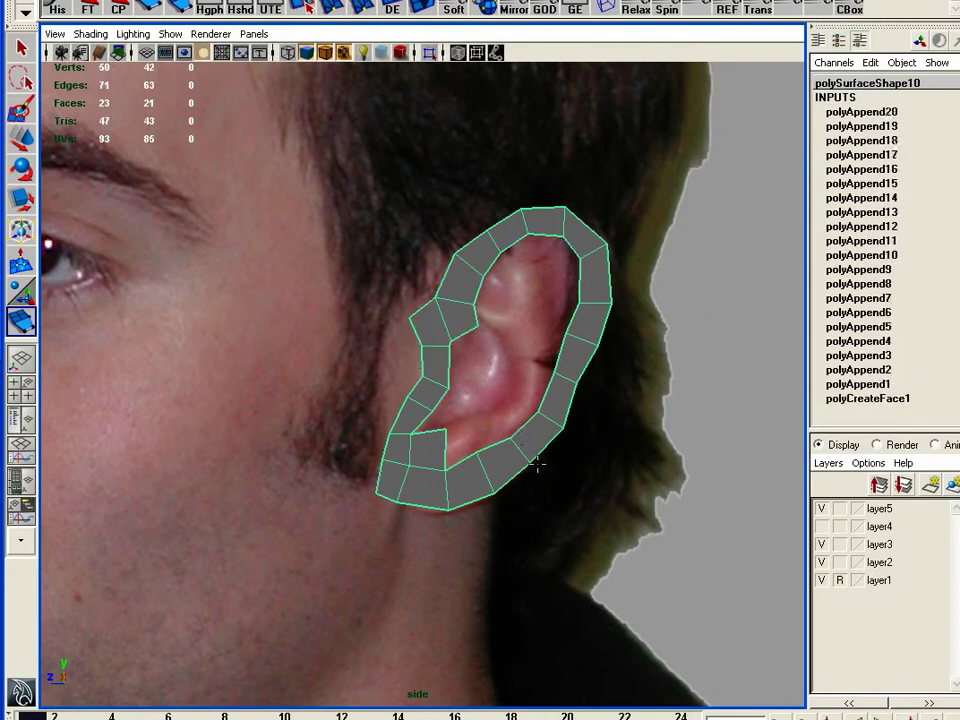
Append two quads along the inner edge of the lower rim, continuing the inner row from the earlobe toward the back.
left_click(463, 459)
left_click_drag(467, 437, 469, 421)
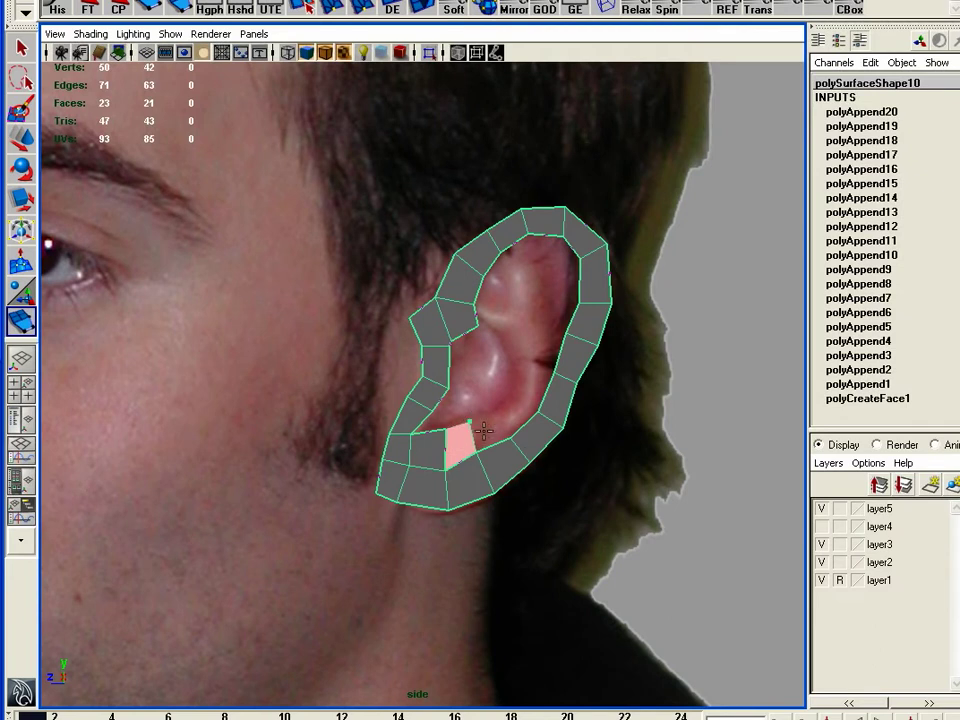
right_click_drag(530, 455, 587, 459, "alt")
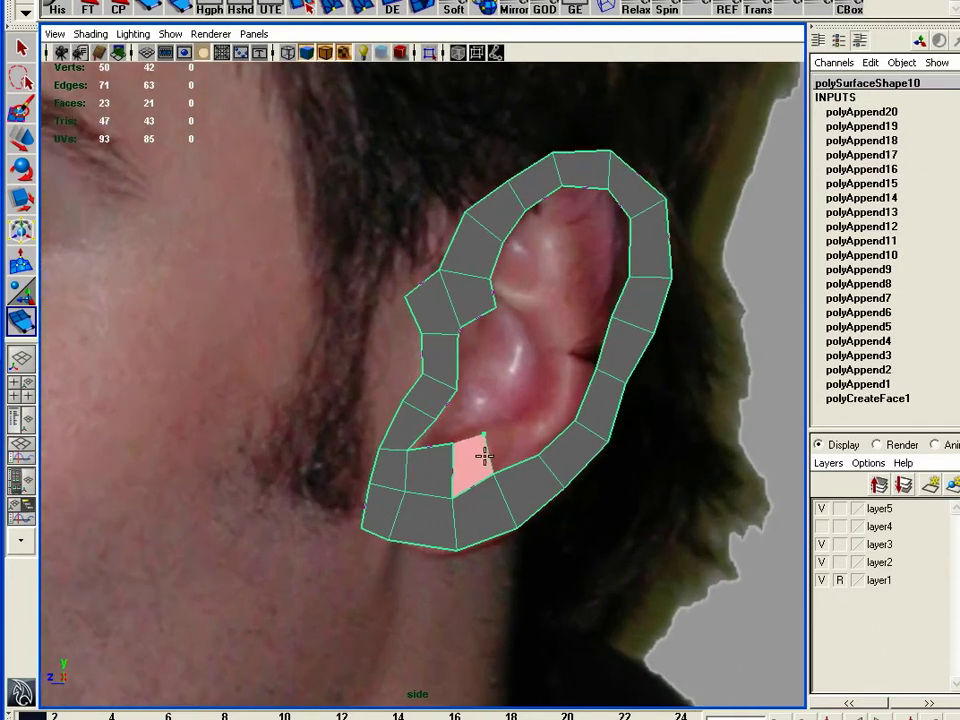
key("Return")
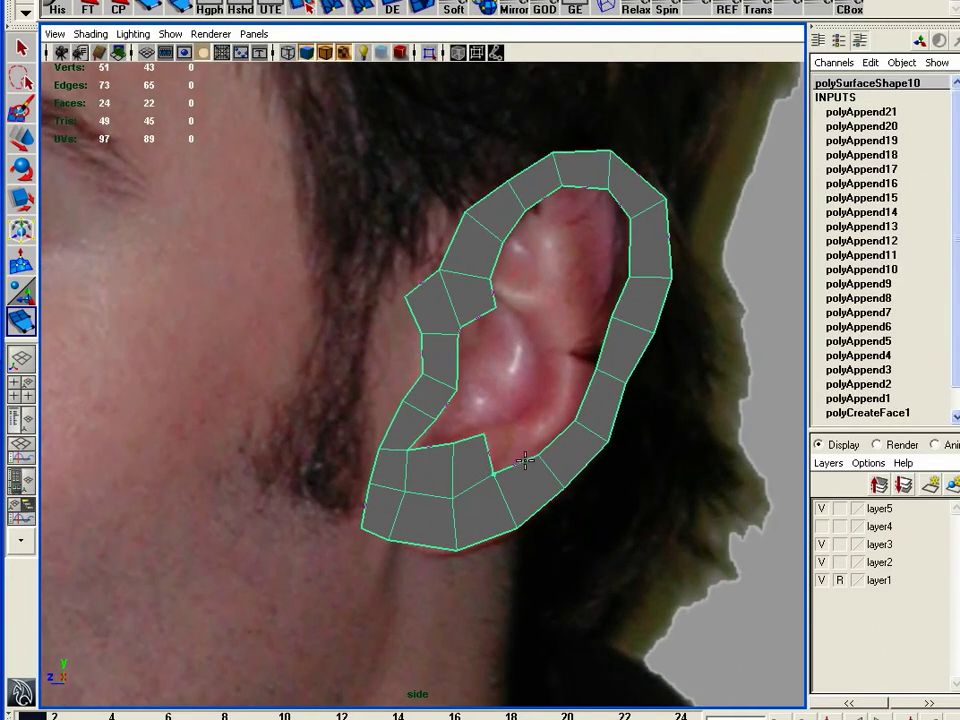
left_click(524, 460)
left_click(522, 423)
key("Return")
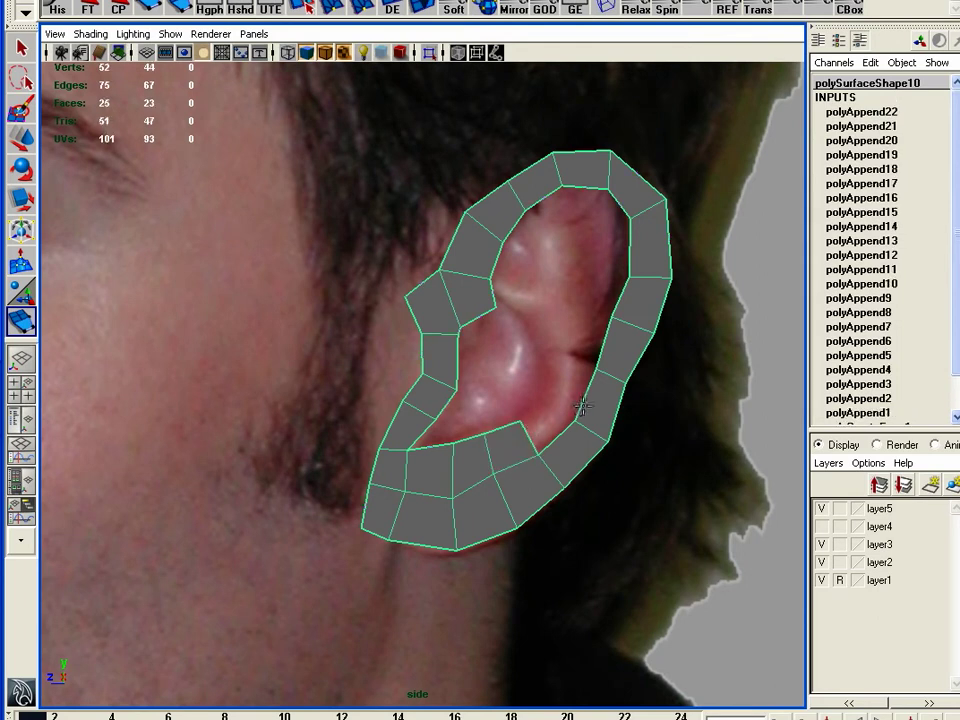
Append a quad on the inner side of the lower back rim and bridge the gap between it and the inner row.
left_click_drag(558, 365, 551, 358)
left_click_drag(556, 415, 545, 397)
key("Return")
left_click(532, 441)
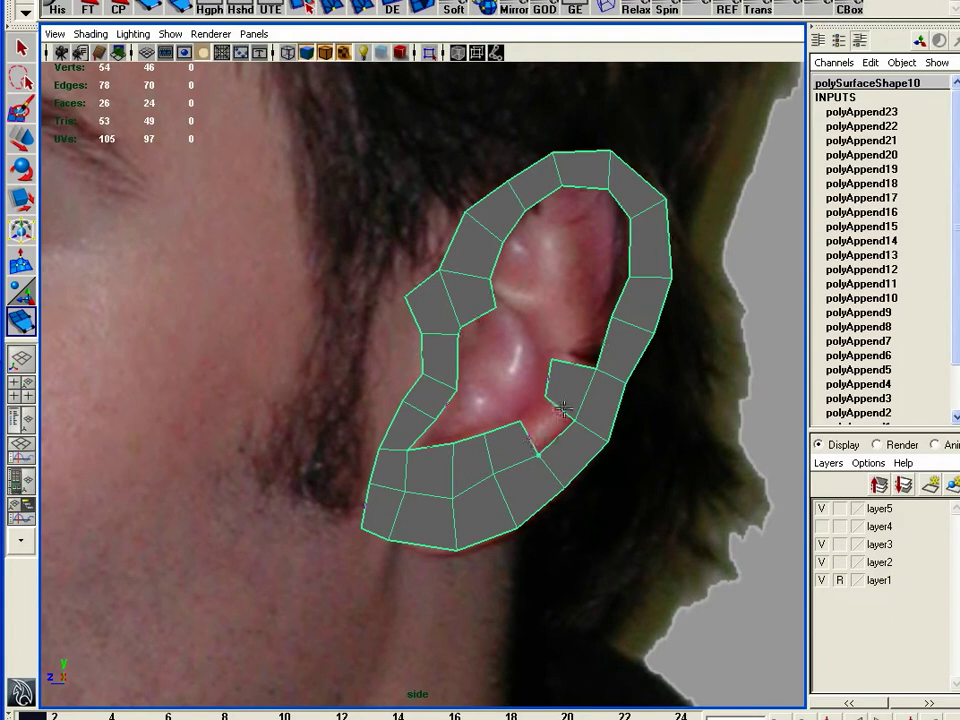
left_click(561, 409)
key("Return")
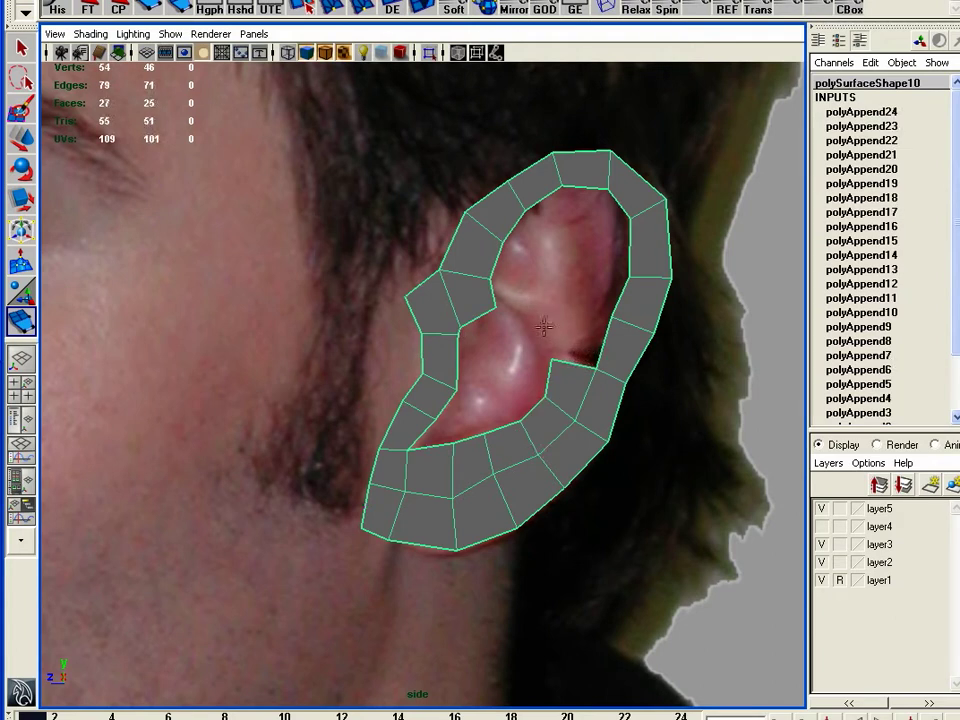
Append two quads rising from the end of the inner row along the lower part of the ear's inner ridge.
left_click(586, 317)
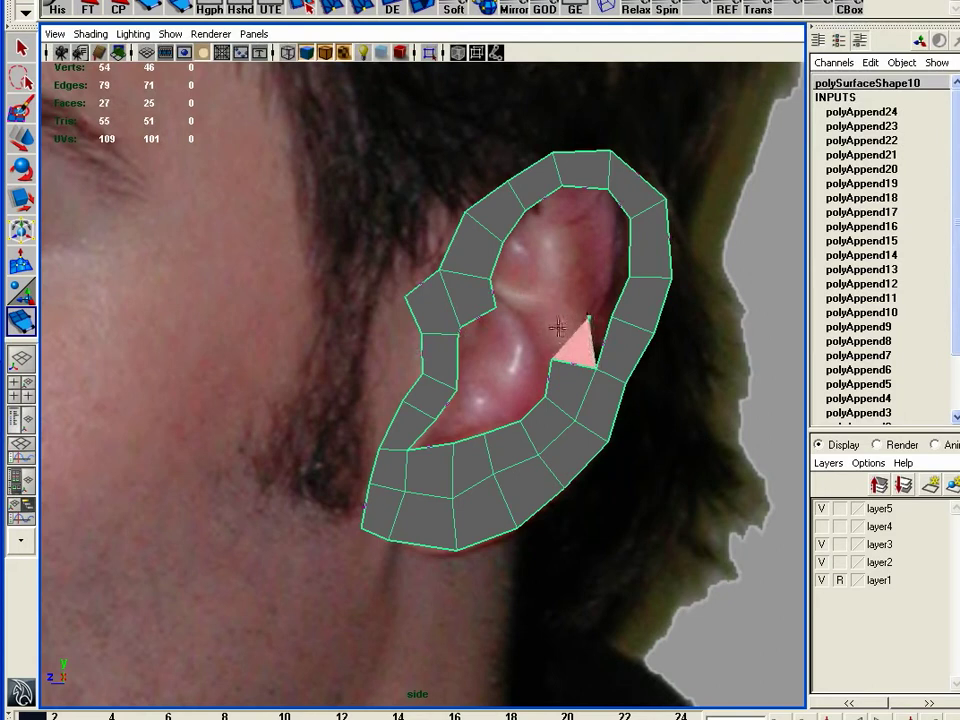
left_click(538, 329)
key("Return")
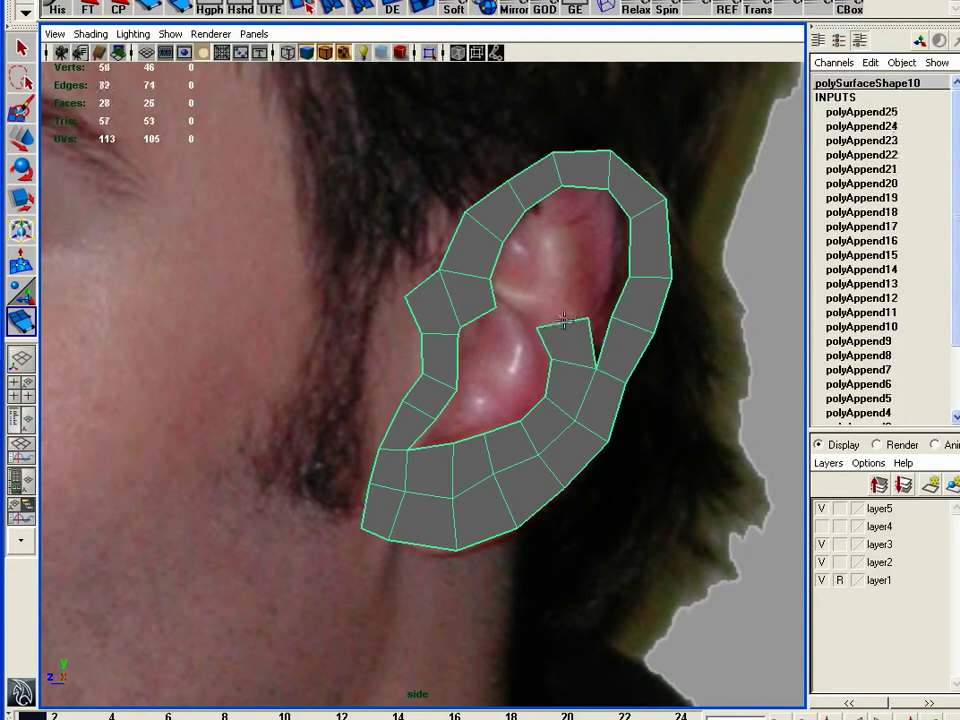
left_click(563, 322)
left_click(587, 289)
left_click(541, 290)
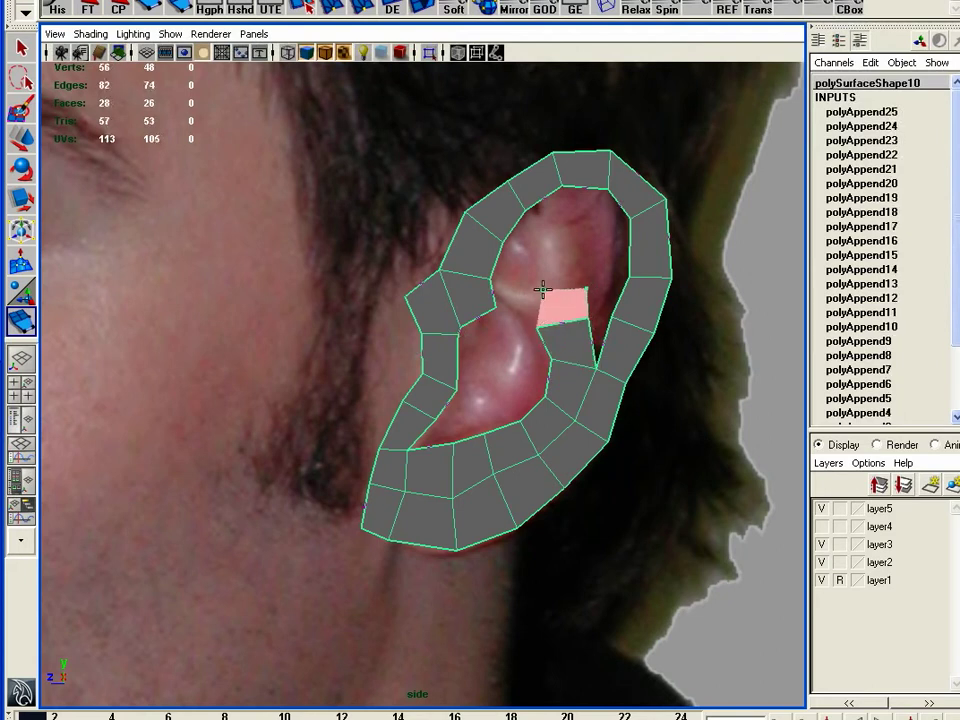
key("Return")
Append two more quads up the inner ridge, tapering the strip toward the top of the ear.
left_click(580, 244)
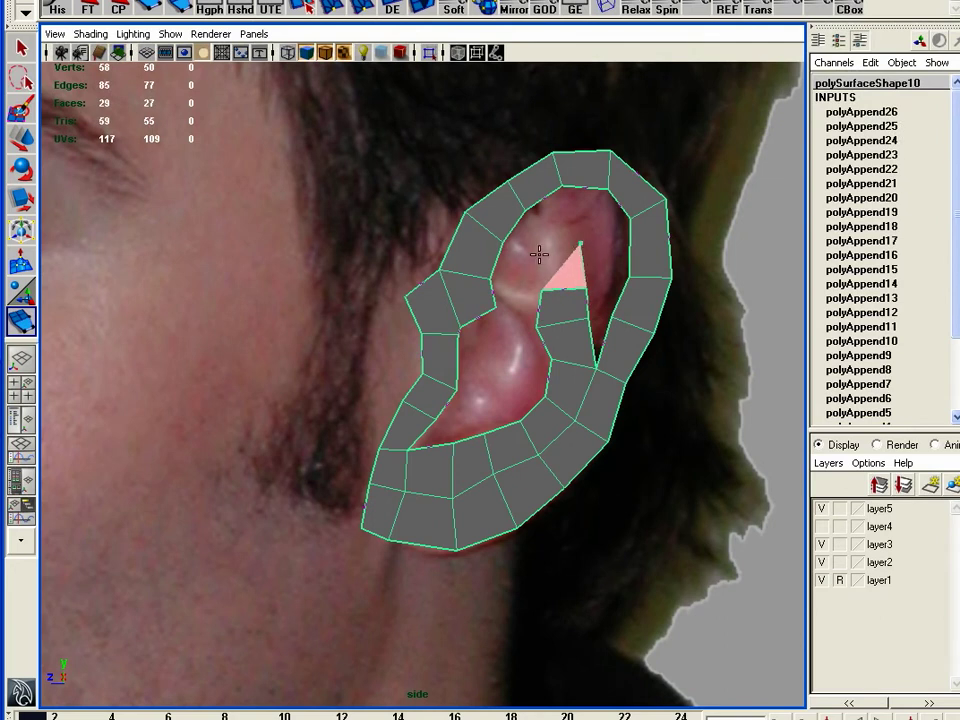
left_click(537, 249)
key("Return")
left_click(557, 246)
left_click(565, 210)
left_click(534, 226)
key("Return")
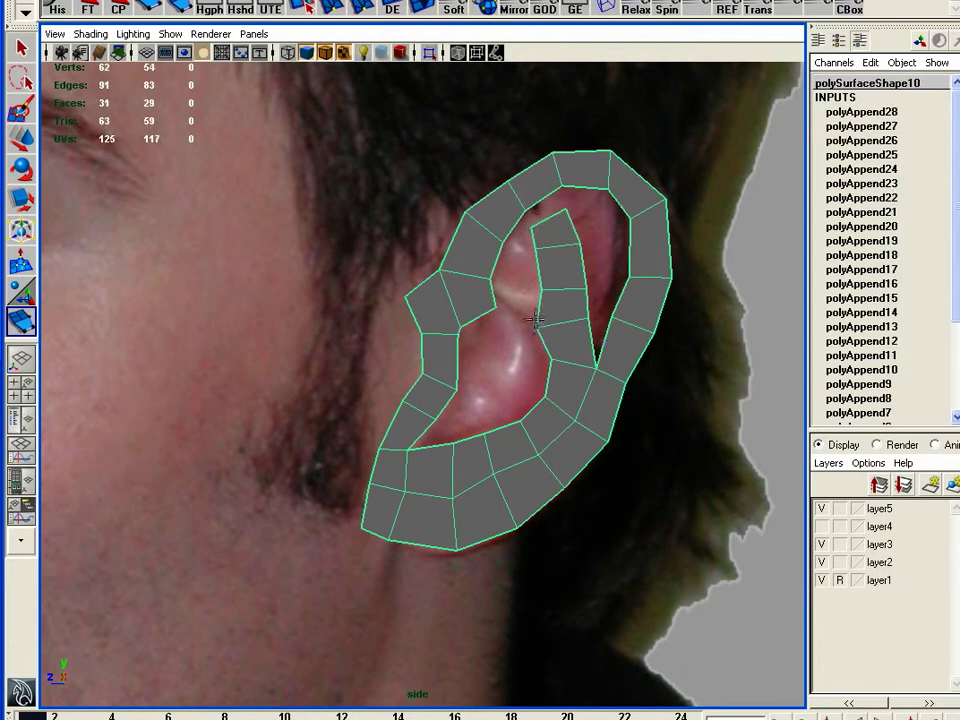
Append two small quads branching from the front side of the inner ridge toward the lower end of the upper rim.
left_click(538, 314)
left_click(517, 285)
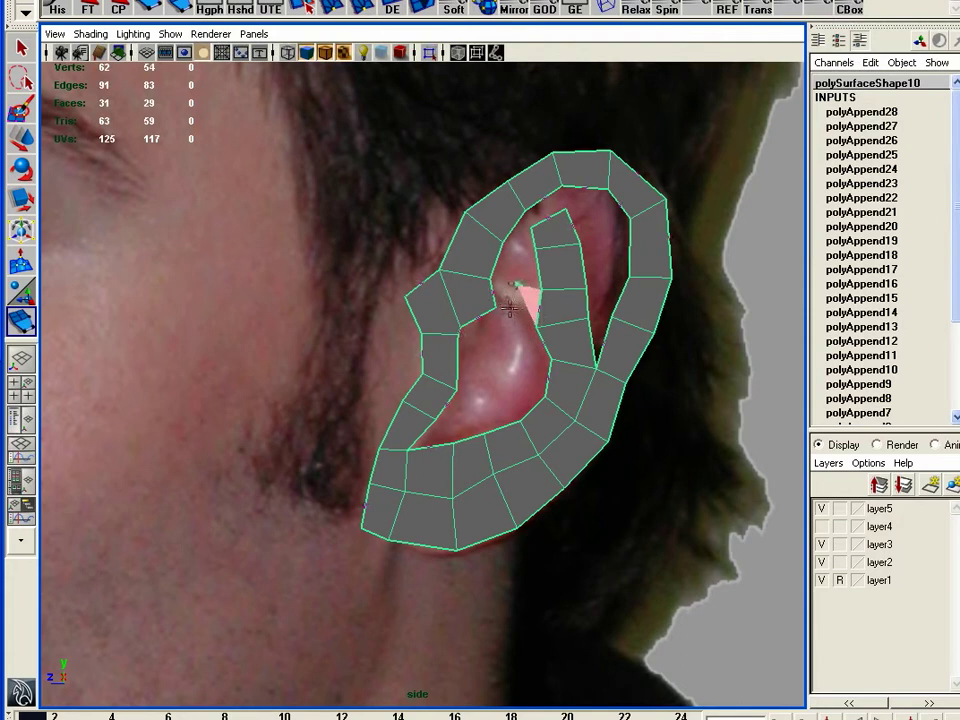
left_click(510, 309)
key("Return")
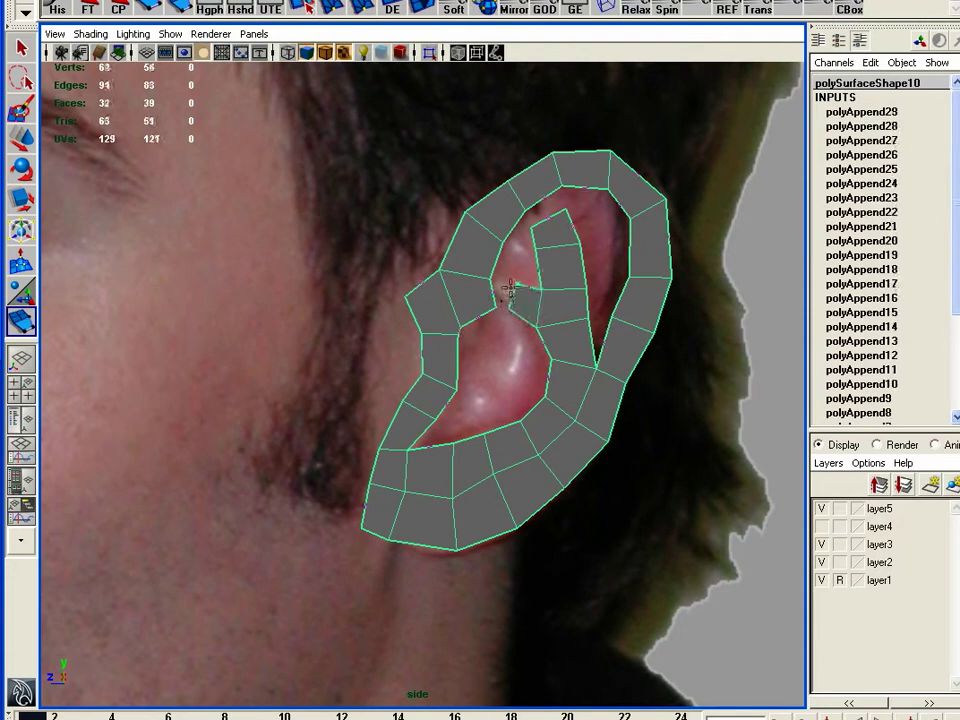
left_click(499, 293)
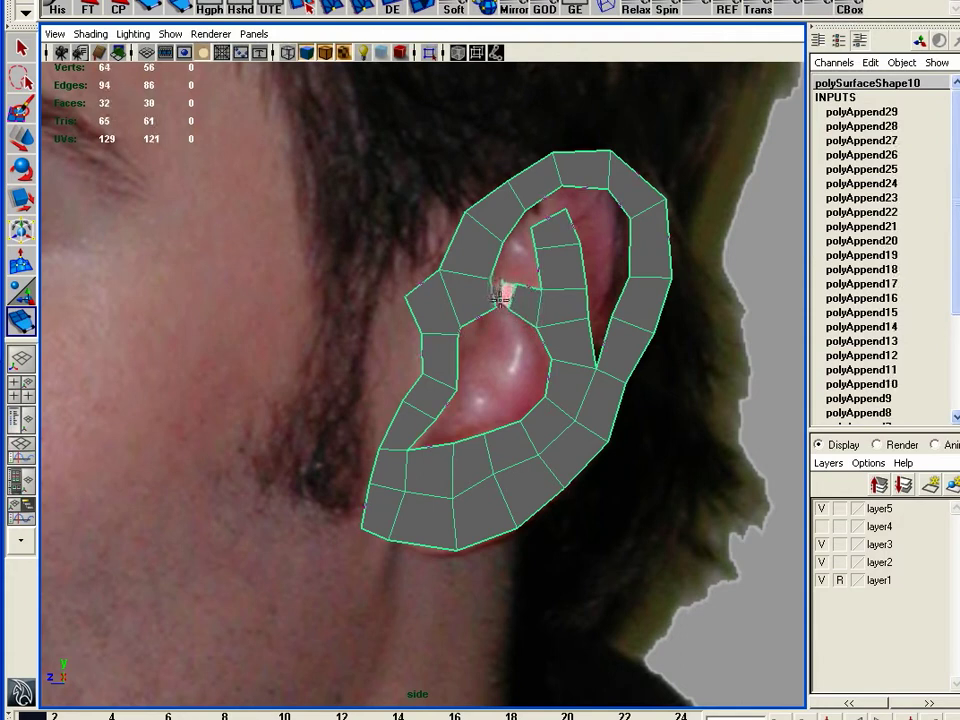
left_click(515, 298)
key("Return")
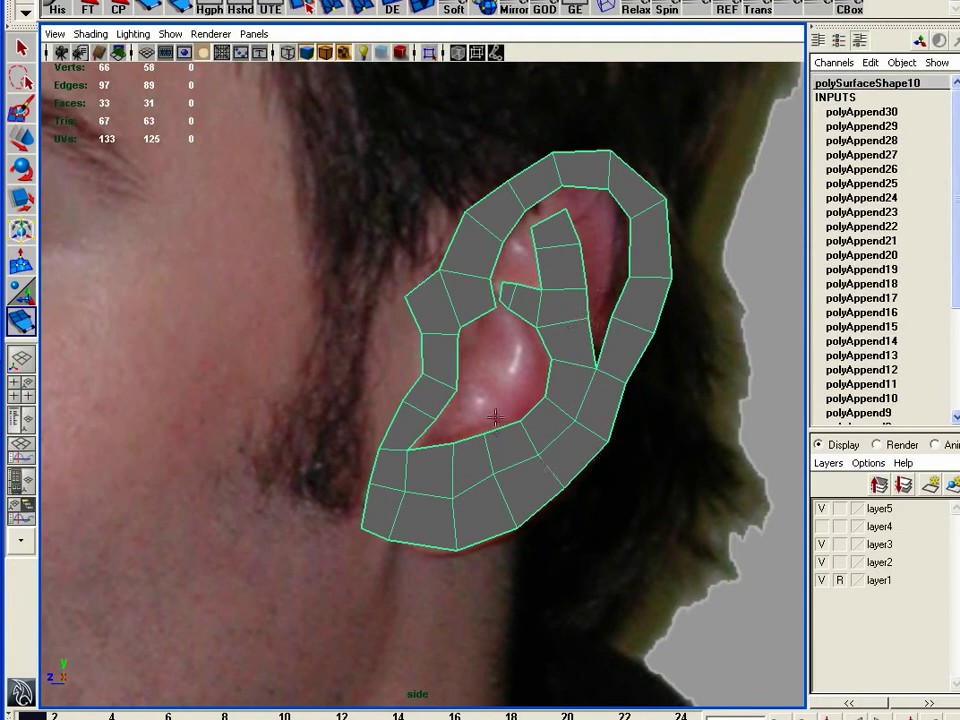
Switch to the Move tool and set the timeline to frame 8 to make the ear mesh see-through over the photo.
left_click(19, 152)
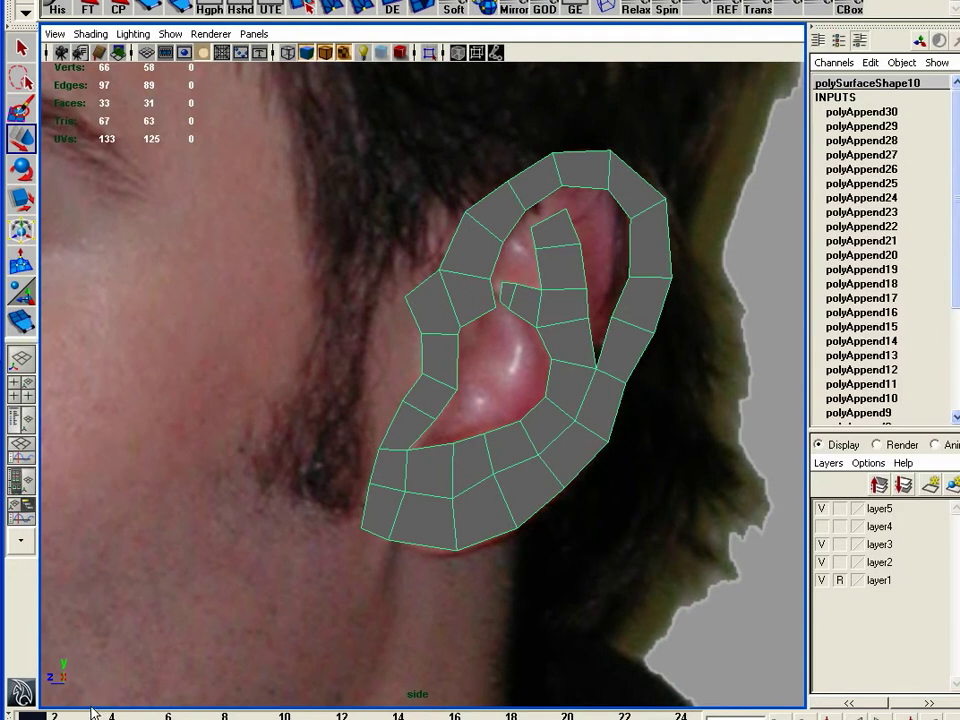
left_click_drag(32, 716, 230, 716)
right_click_drag(385, 515, 532, 485, "alt")
middle_click_drag(557, 396, 486, 450, "alt")
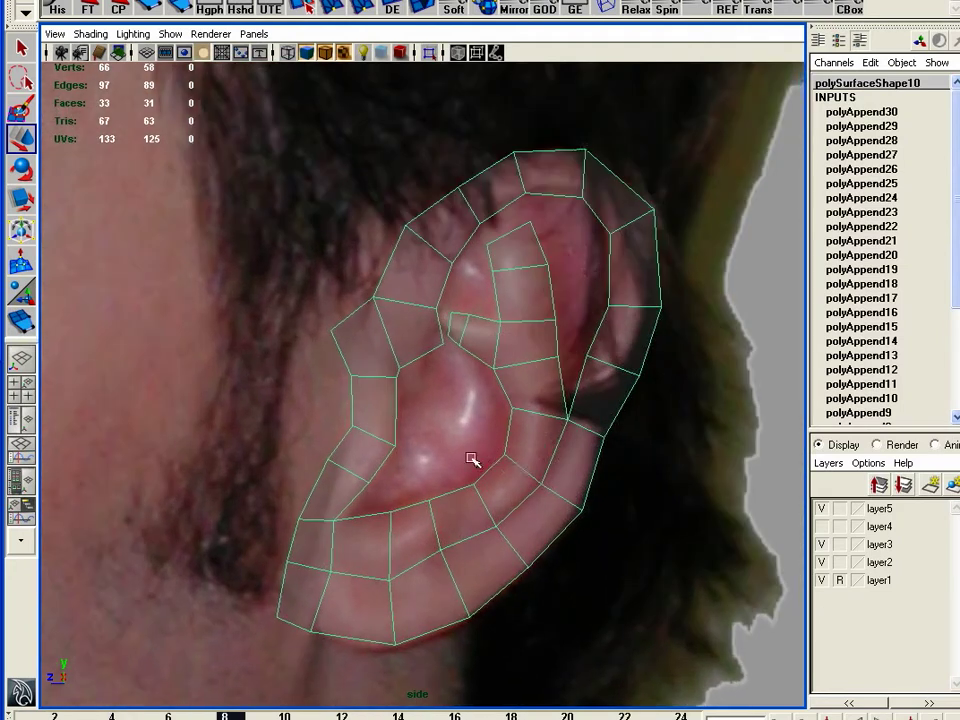
Frame the ear mesh in the perspective view and examine its flat strips with the faces shown opaque.
key("space")
left_click_drag(471, 424, 473, 424)
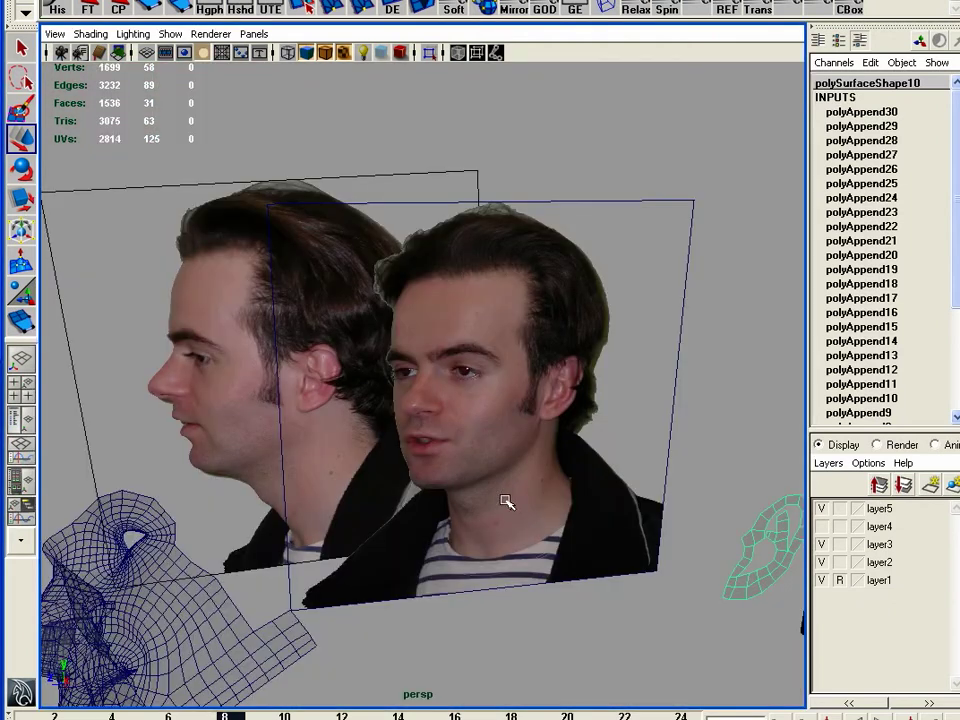
key("f")
left_click_drag(504, 495, 407, 609, "alt")
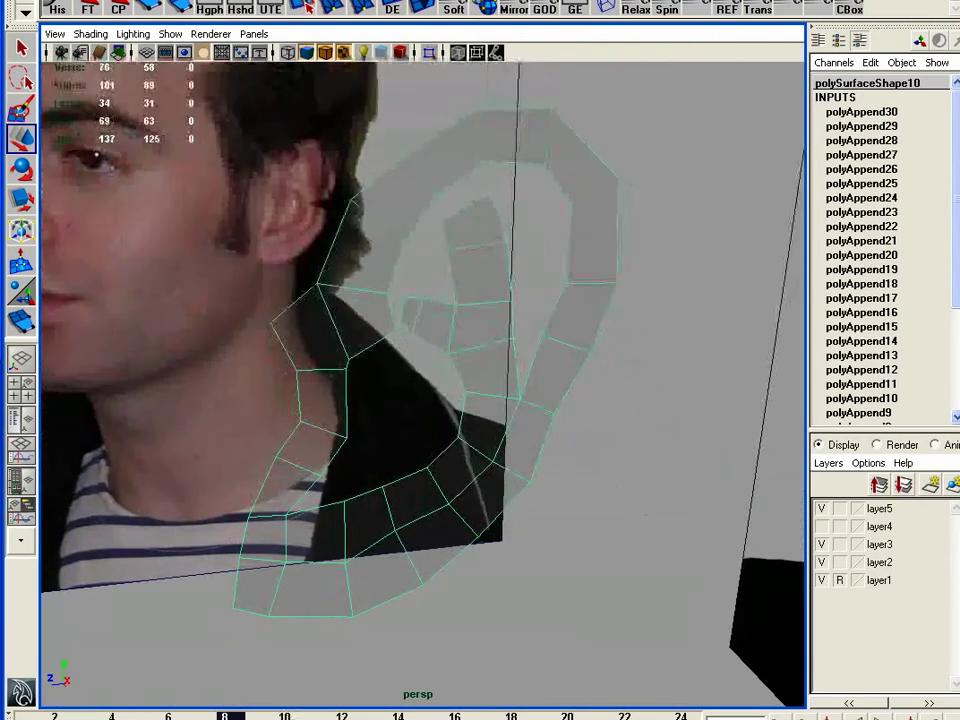
key("alt+x")
mouse_move(463, 454)
left_mouse_down("alt")
mouse_move(454, 422)
mouse_move(480, 437)
mouse_move(424, 456)
mouse_move(439, 426)
mouse_move(469, 431)
mouse_move(414, 369)
left_mouse_up("alt")
Select the end face of the small branch and the top face of the inner ridge, and inspect them from several angles.
right_click_drag(412, 370, 414, 400)
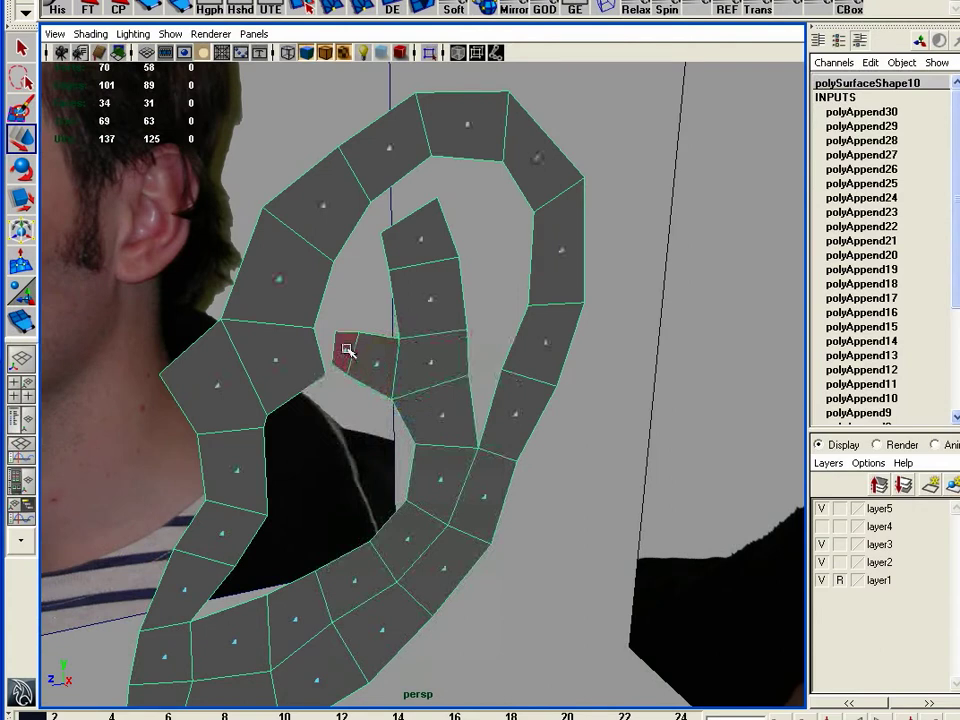
left_click(347, 350)
left_click(422, 235, "shift")
left_click_drag(448, 272, 429, 306, "alt")
left_click_drag(429, 306, 375, 296, "alt")
left_click_drag(476, 354, 420, 410, "alt")
key("space")
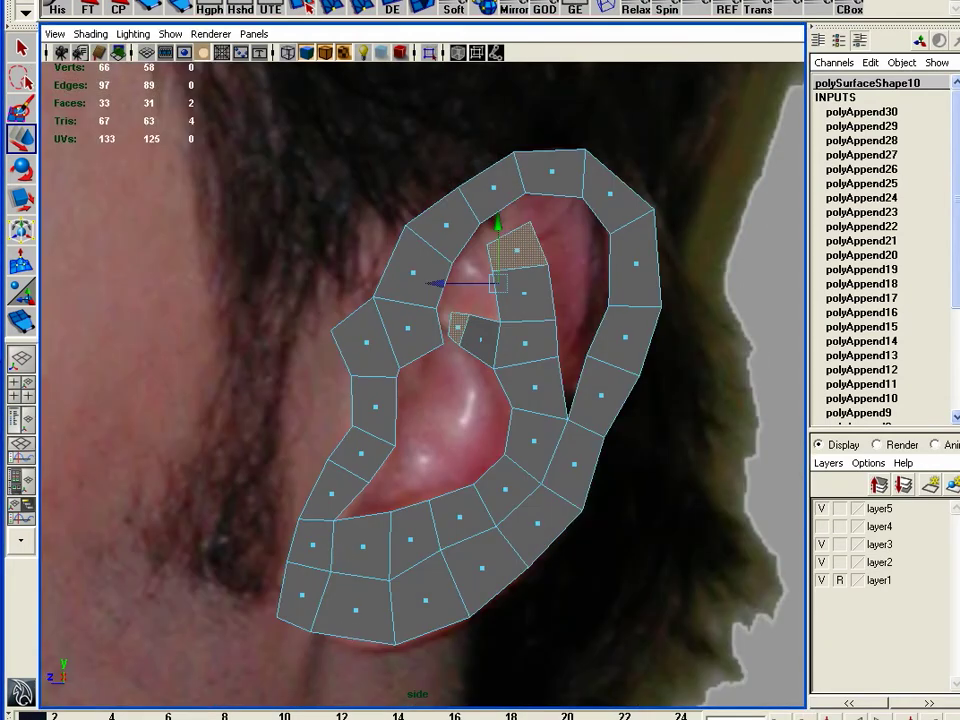
Merge the two nearly coincident vertices where the front strip meets the lower end of the upper rim.
key("alt+a")
right_click_drag(387, 362, 340, 361)
left_click_drag(394, 388, 414, 360)
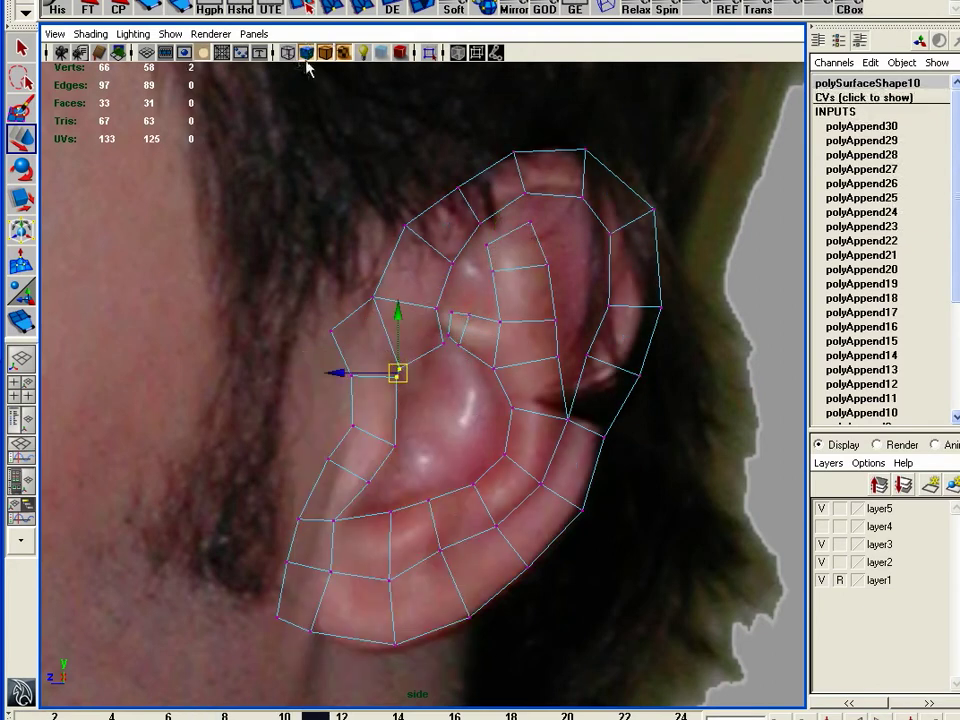
left_click(369, 8)
Move the lower inner vertex of the upper rim slightly forward and append a quad from the edge joining it to the front strip.
right_click_drag(420, 467, 485, 418, "alt")
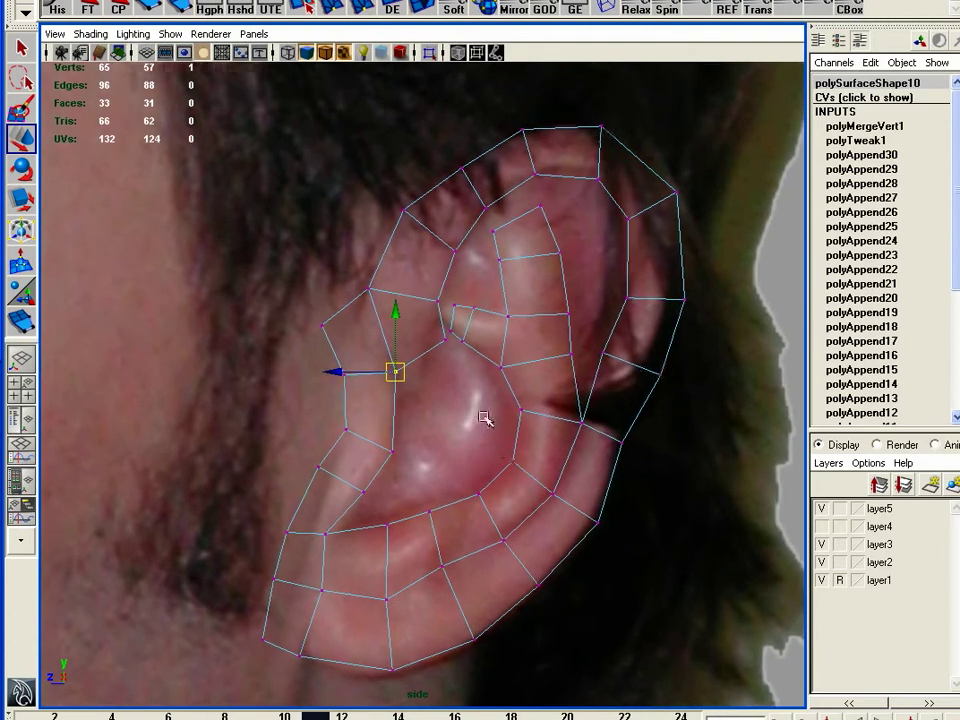
left_click_drag(452, 345, 431, 345)
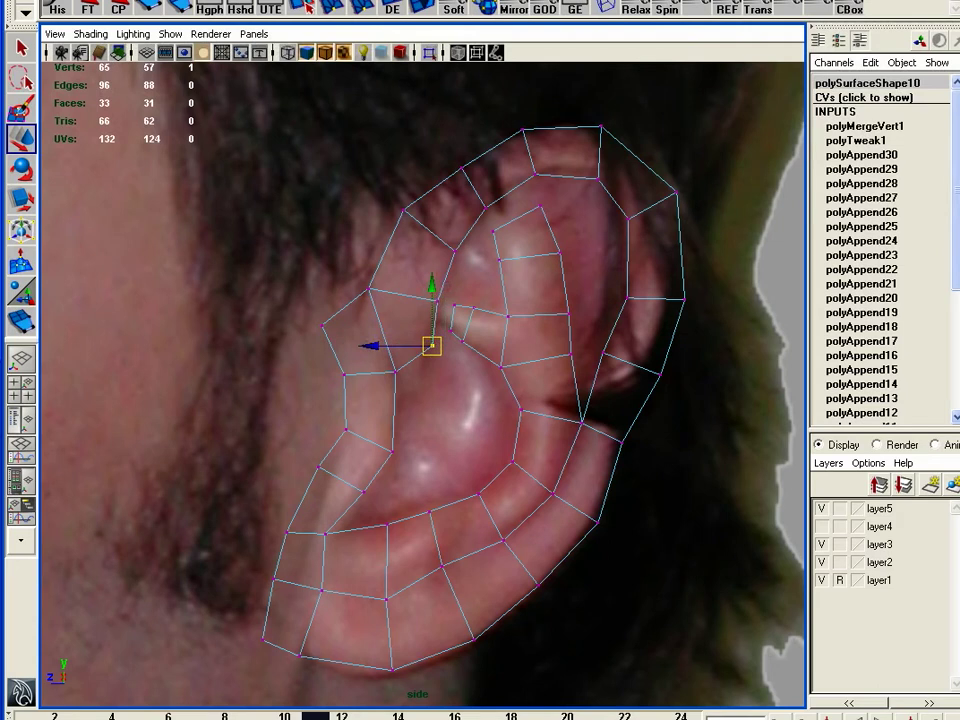
left_click(139, 8)
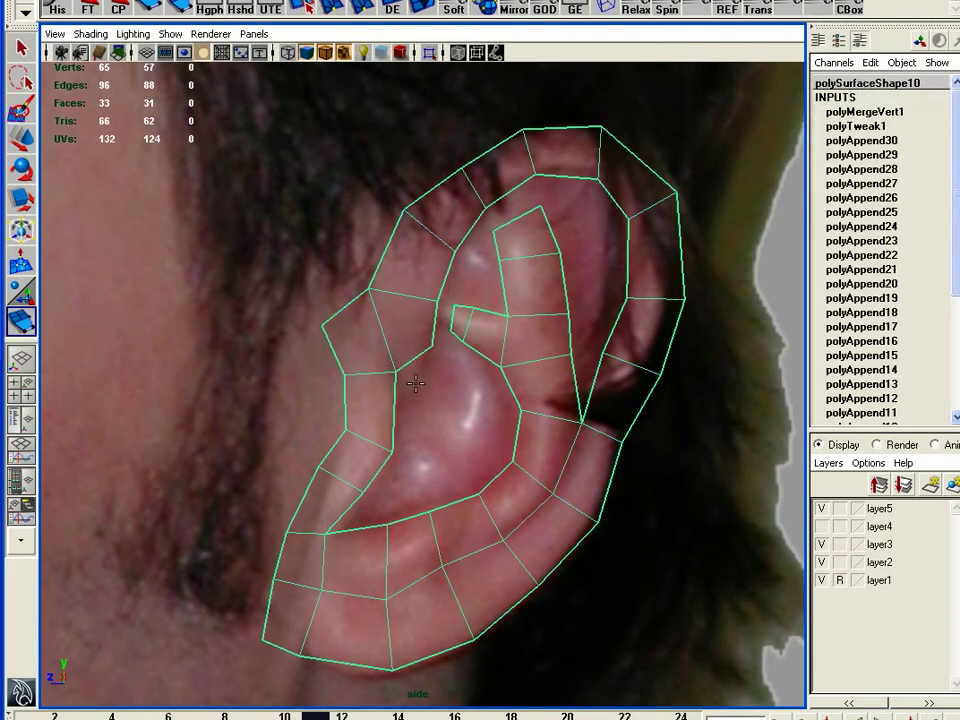
key("F8")
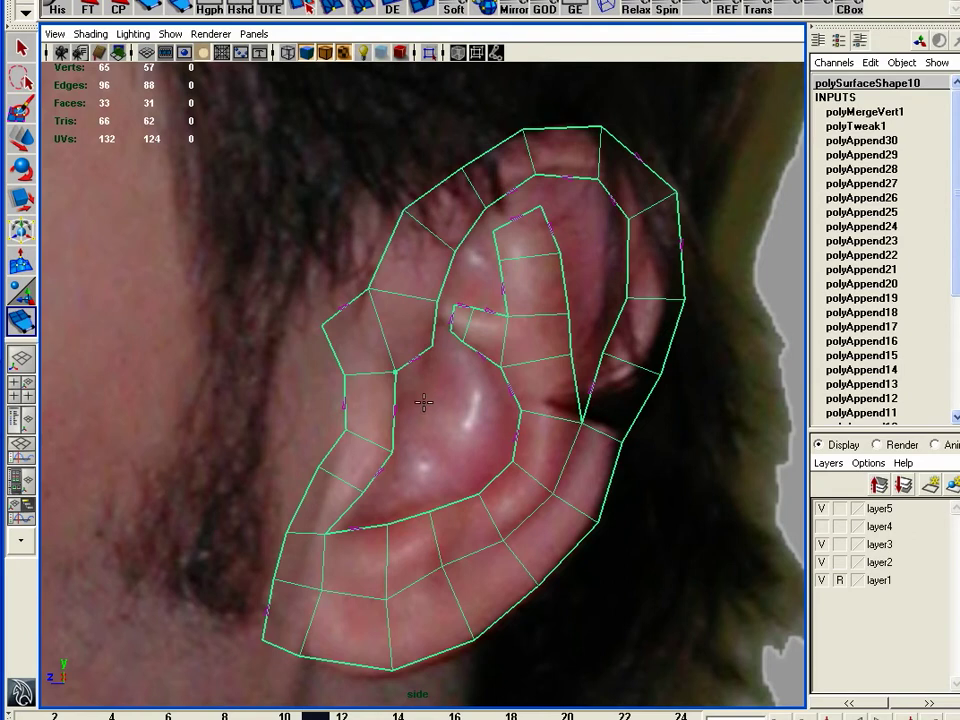
left_click(424, 404)
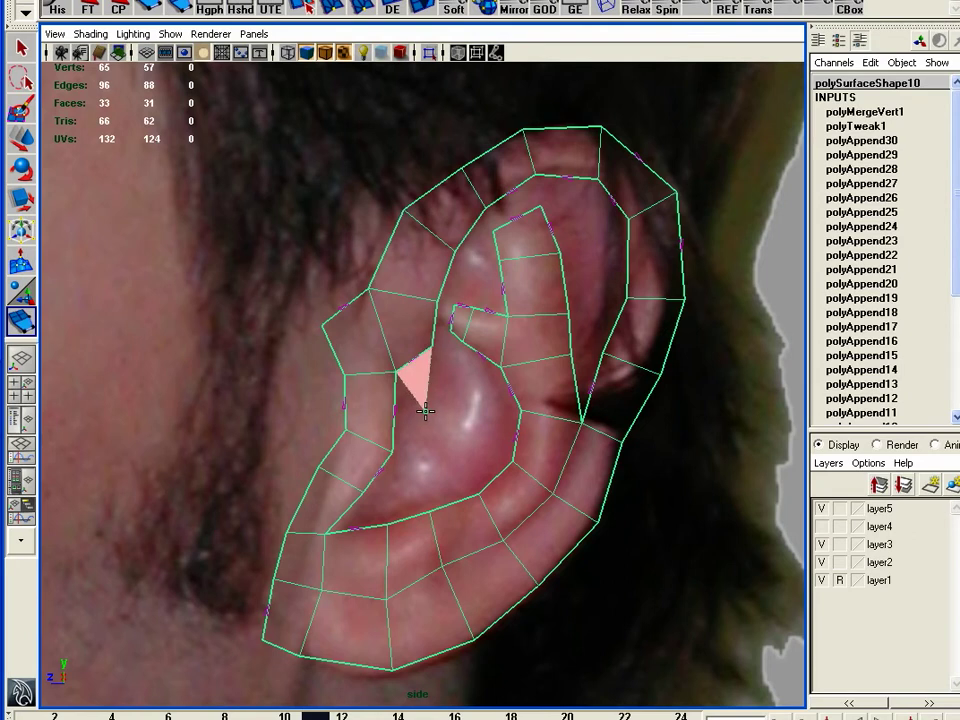
left_click(458, 383)
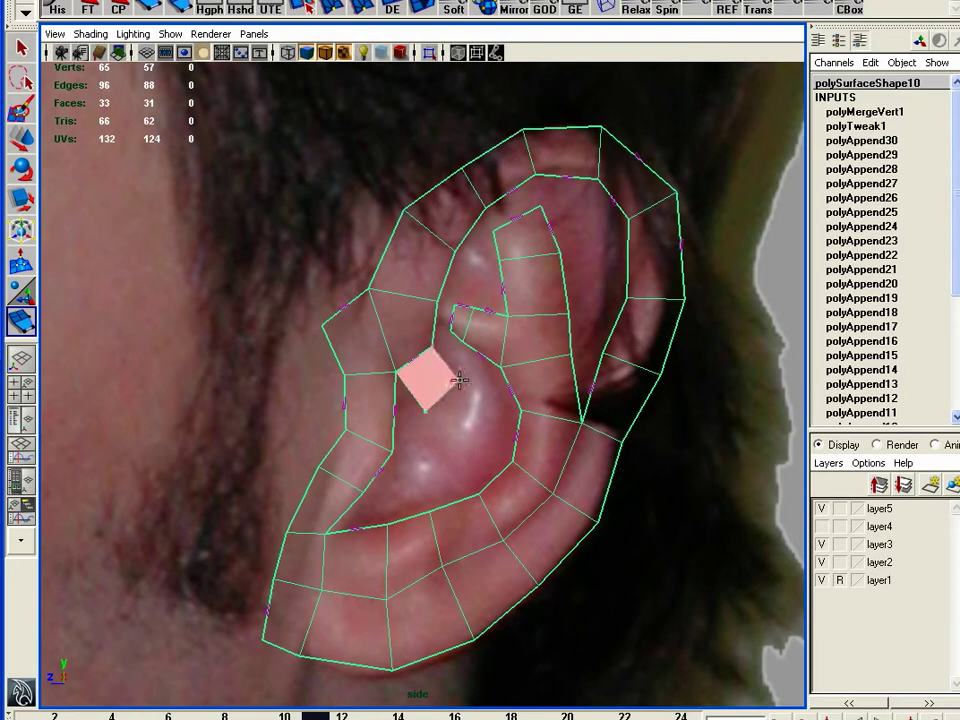
key("Return")
Append two more quads to continue the new inner strip down and back toward the lower ridge, following the photo.
left_click(444, 398)
left_click(464, 442)
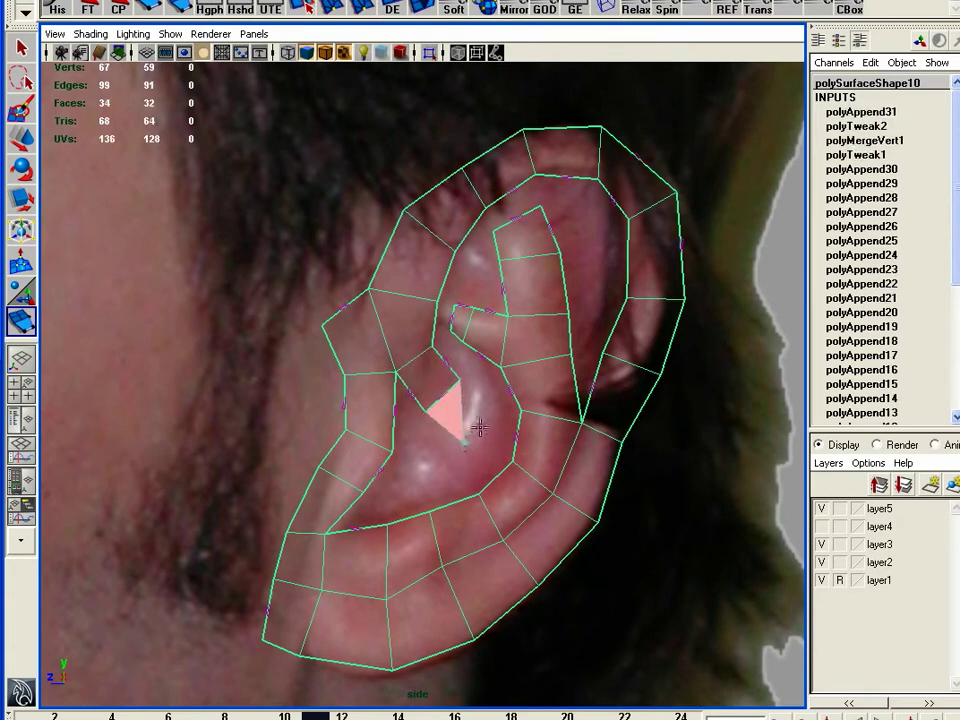
left_click(488, 405)
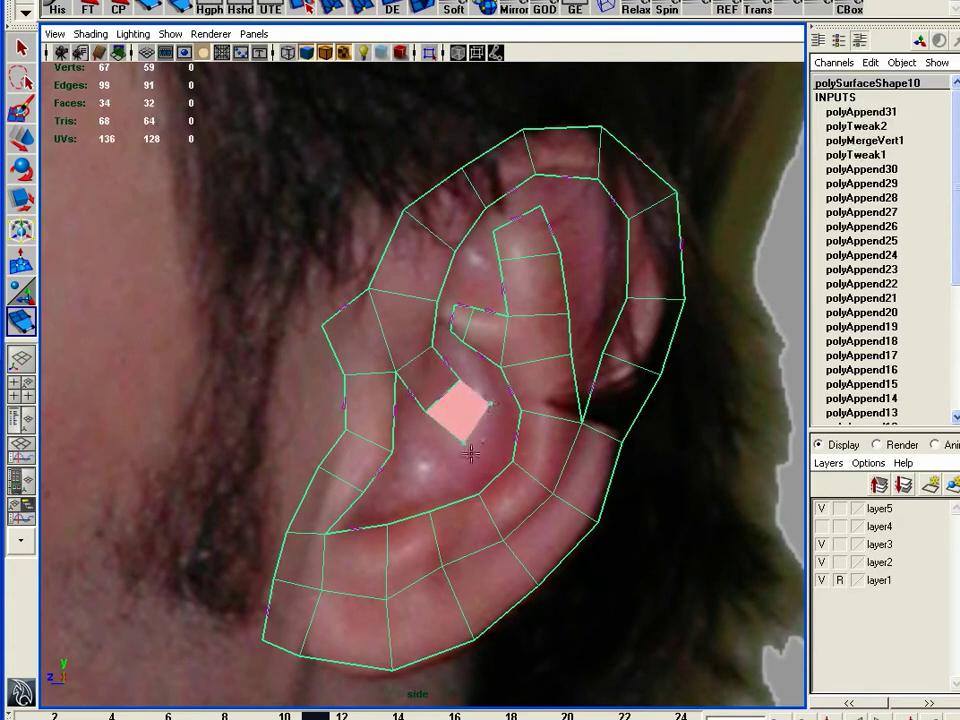
key("Return")
left_click(475, 431)
left_click(499, 456)
left_click(508, 410)
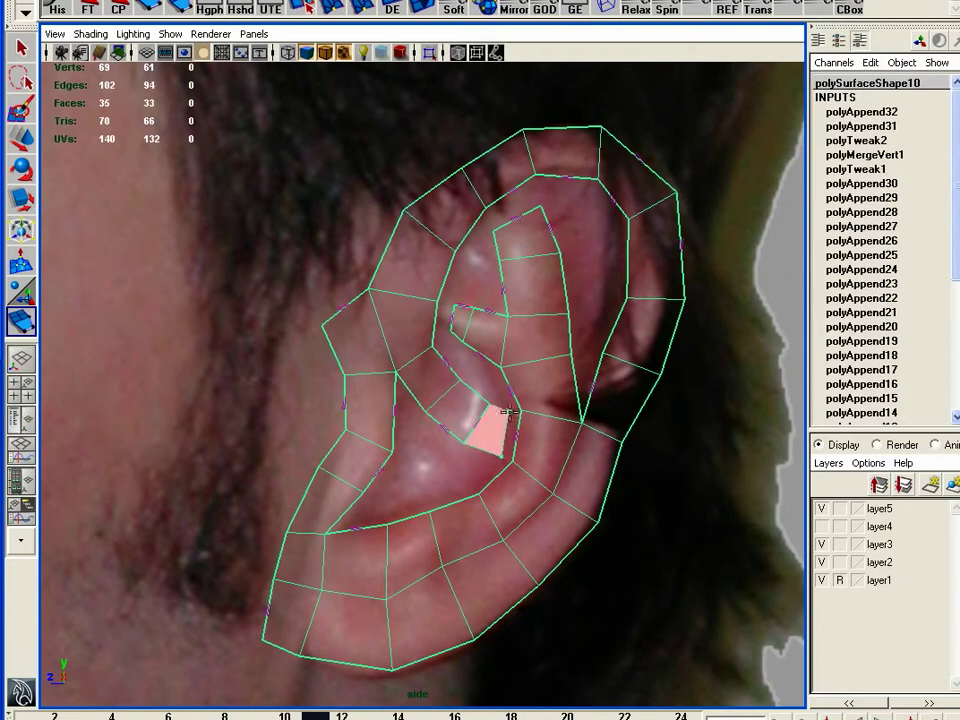
key("Return")
key("w")
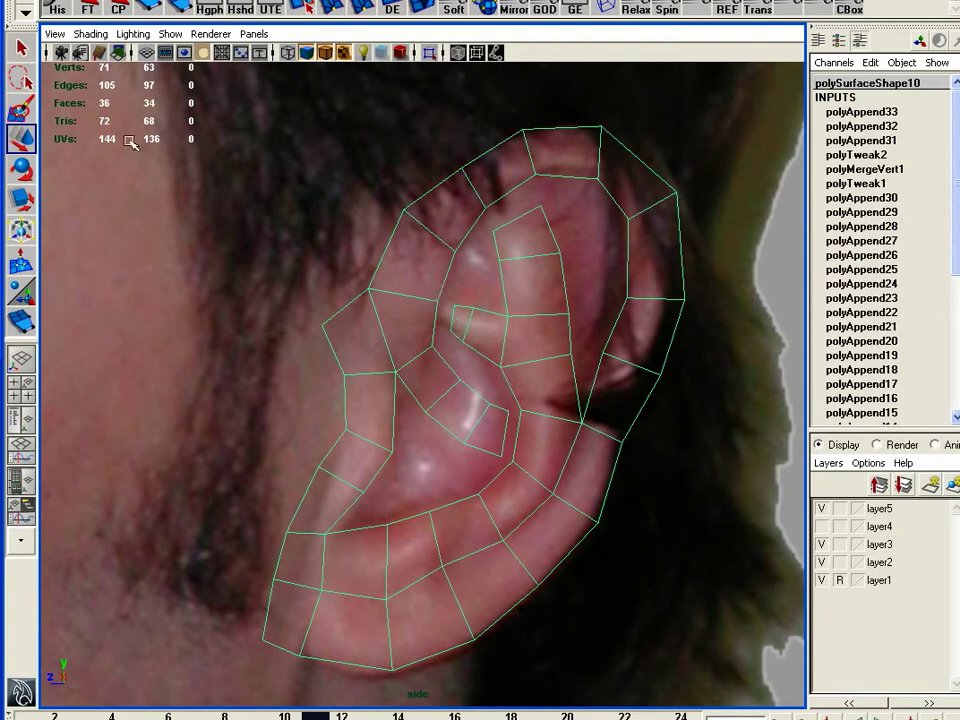
Show the shaded ear in the perspective view and select the end face of the new inner strip to examine it.
key("space")
left_click_drag(358, 332, 356, 298)
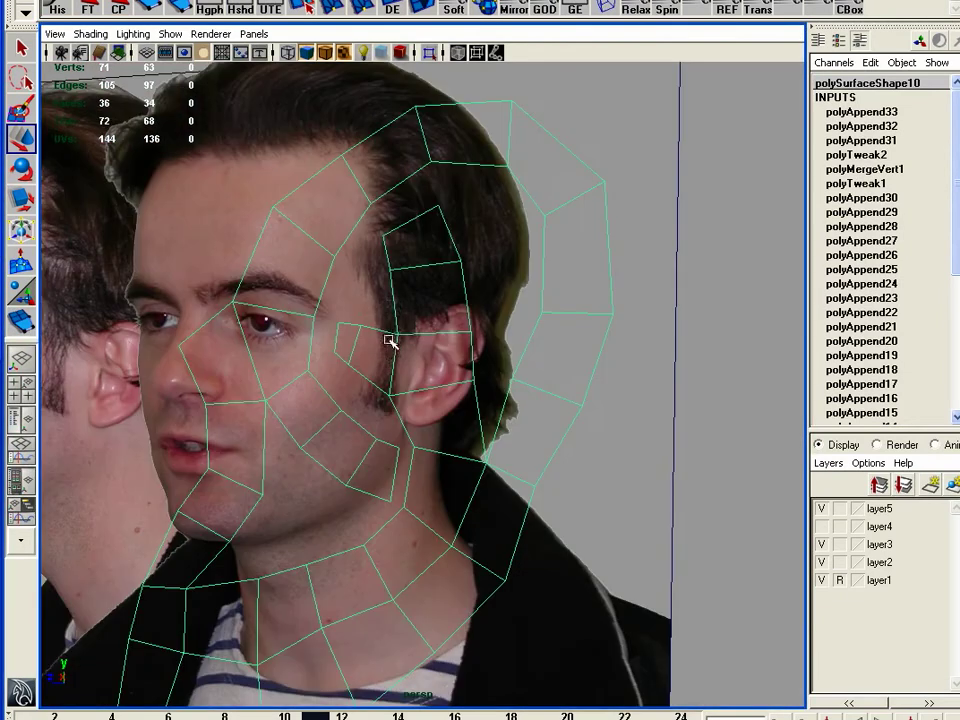
key("5")
left_click_drag(368, 516, 392, 525, "alt")
right_click(371, 515)
right_click_drag(371, 515, 369, 541)
left_click_drag(362, 546, 356, 446, "alt")
left_click(384, 496)
left_click_drag(456, 463, 498, 492, "alt")
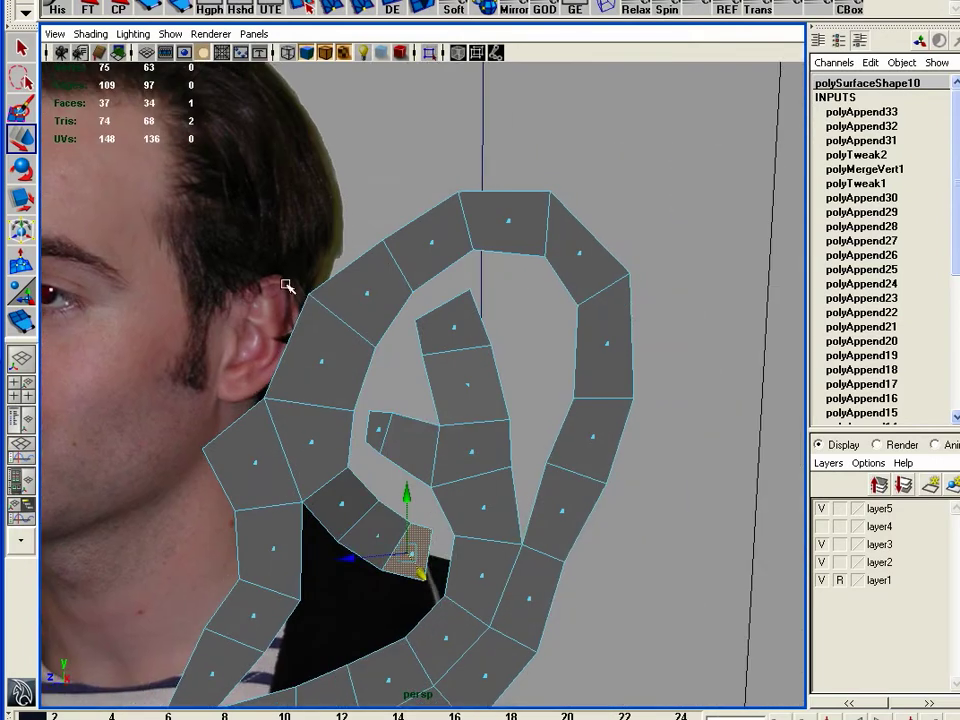
Extrude the upper rim's inner edge chain into a recessed lip with local Z translation -0.215 and scale 0.883, 0.883, 0.909.
left_click_drag(529, 373, 422, 396, "alt")
right_click_drag(368, 432, 354, 432)
left_click(344, 429)
double_click(564, 442, "shift")
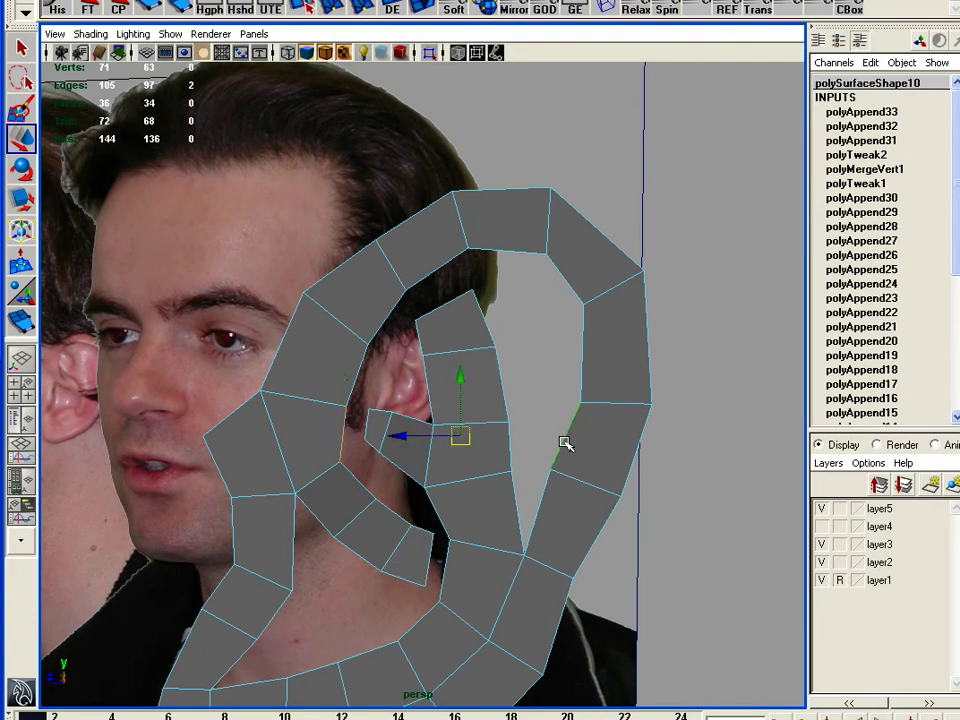
left_click(433, 16)
left_click_drag(471, 203, 377, 363, "alt")
left_click_drag(456, 364, 508, 349)
right_click_drag(508, 349, 630, 355, "alt")
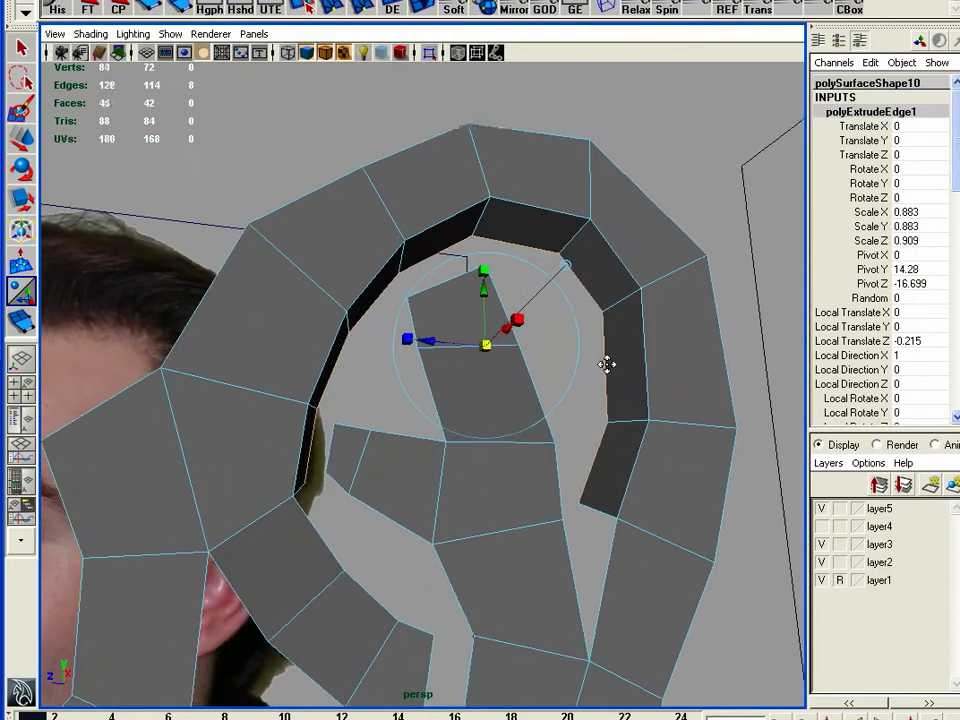
left_click_drag(631, 356, 456, 189, "alt")
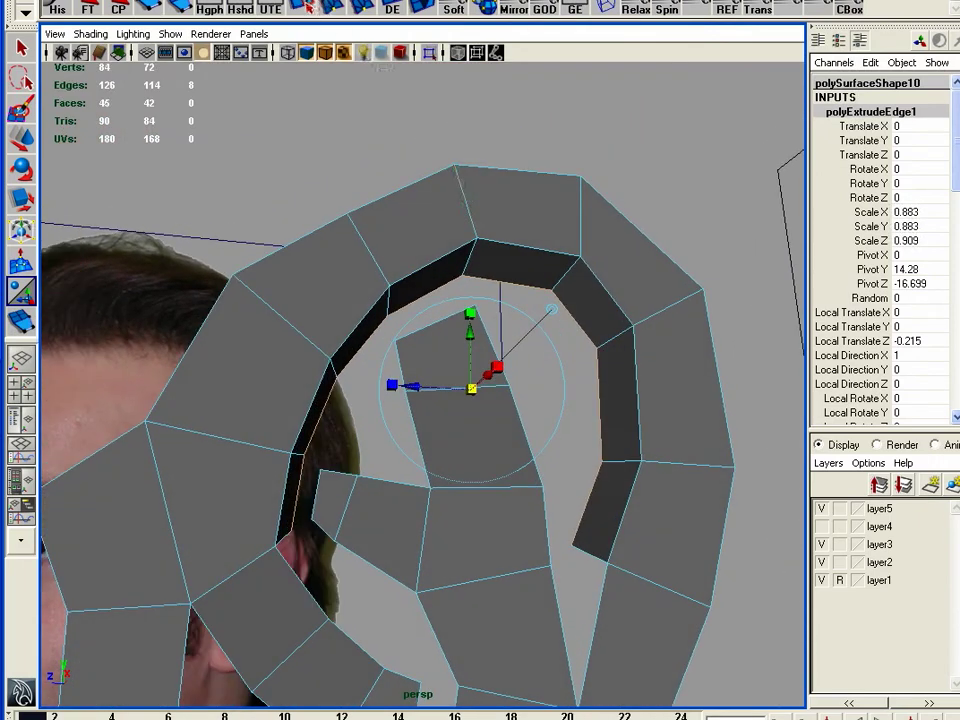
Append a face bridging the inner ridge's top edge to the extruded lip above it.
key("F8")
left_click(430, 325)
left_click(422, 297)
middle_click_drag(498, 414, 529, 366, "alt")
left_click_drag(529, 366, 484, 371, "alt")
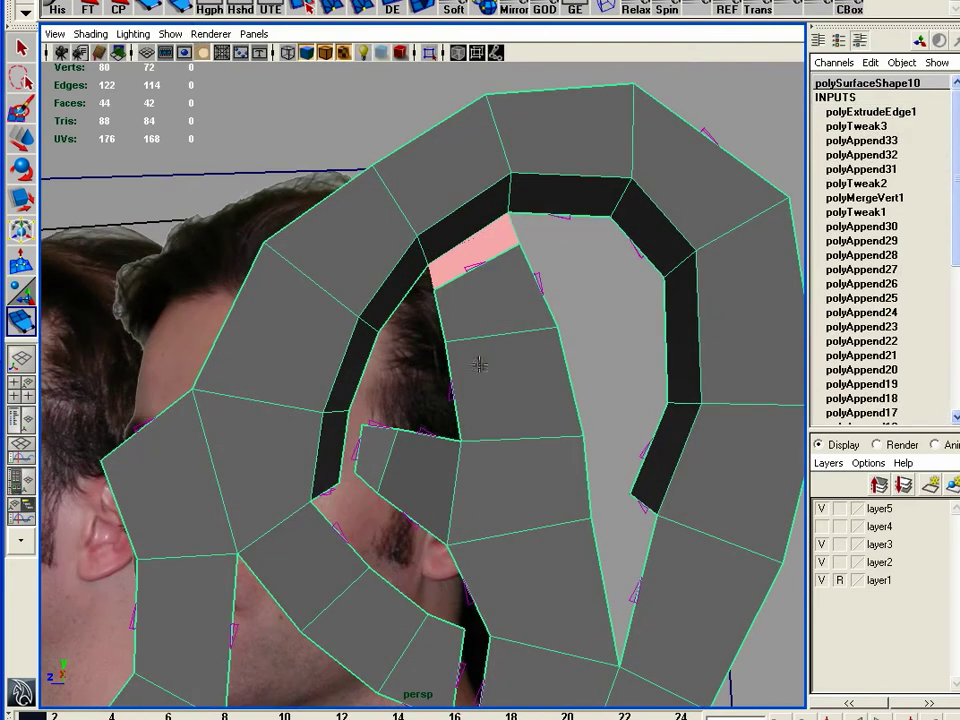
key("Return")
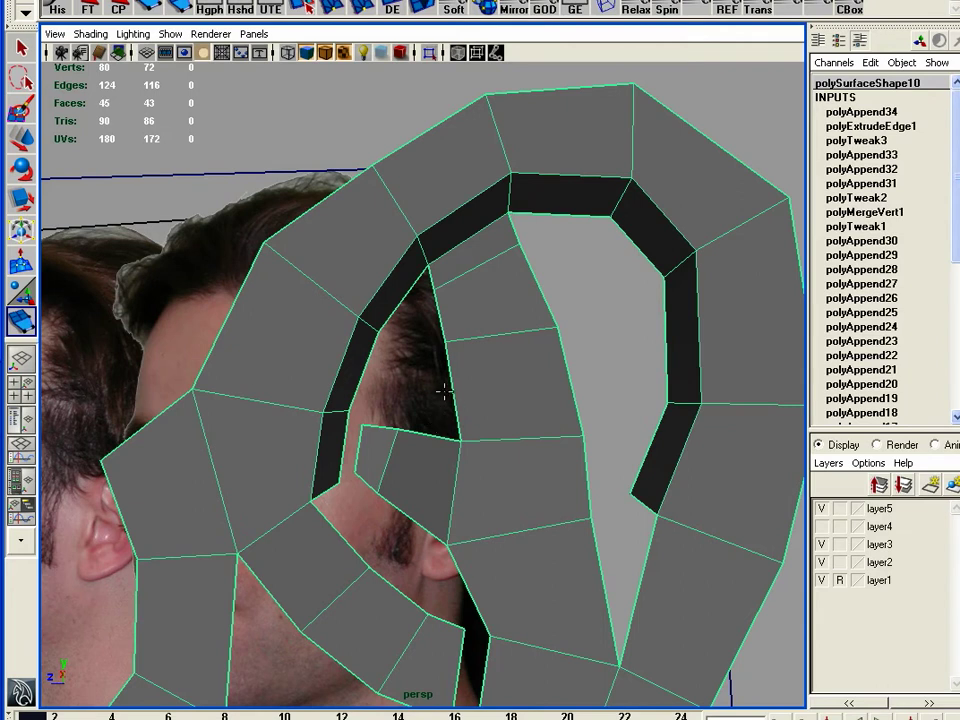
Append faces joining the small branch's end to the front lip and the new inner strip's end to the lower ridge.
left_click(359, 452)
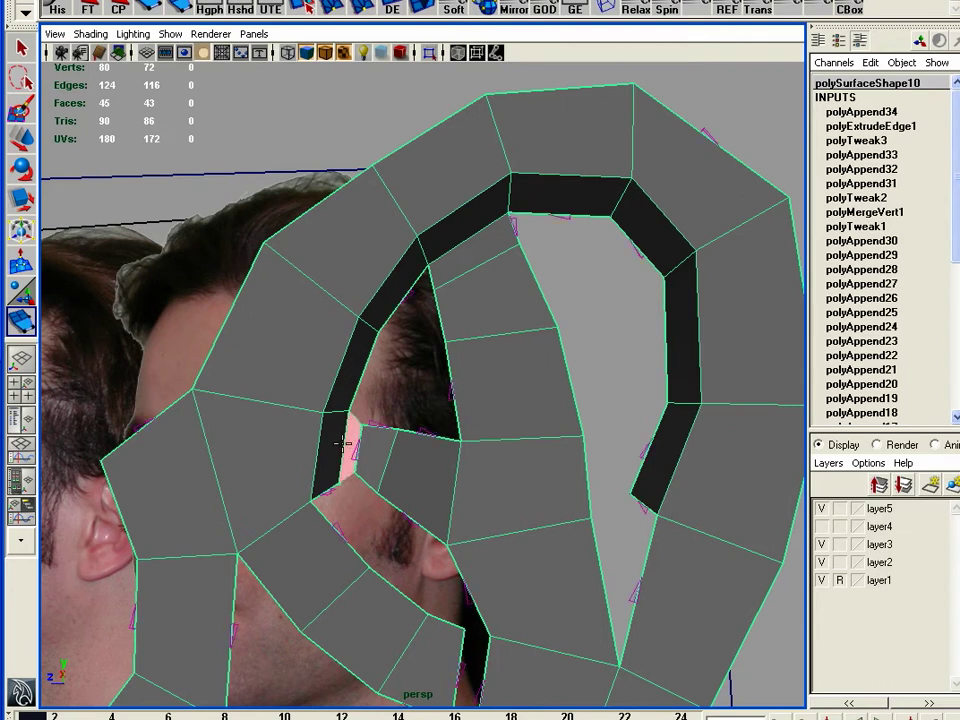
left_click_drag(410, 447, 459, 372, "alt")
key("Return")
left_click(444, 368)
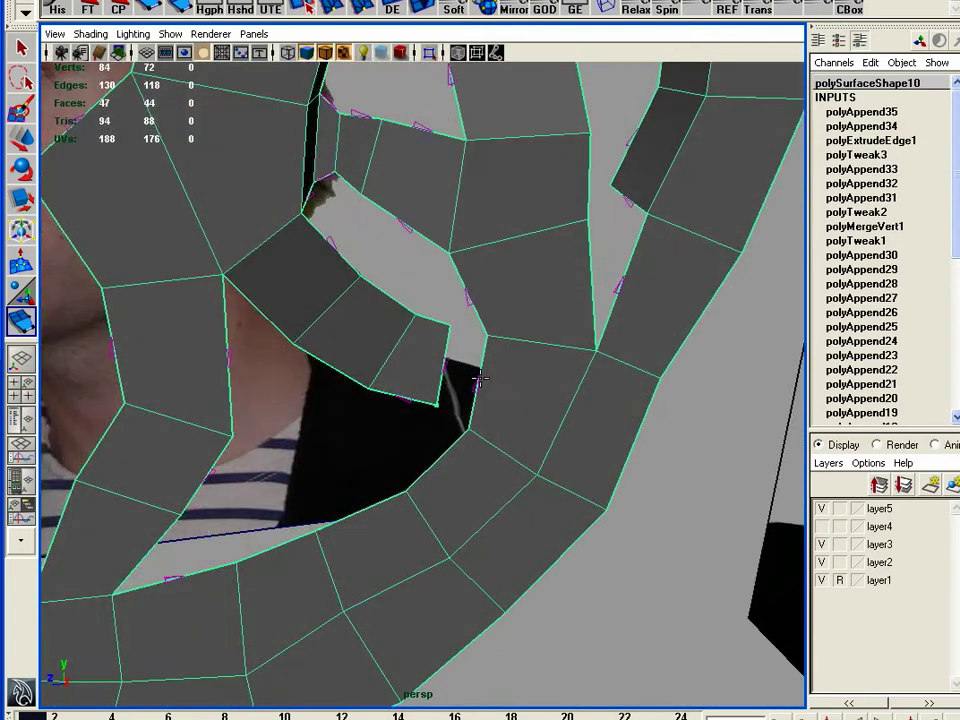
left_click(477, 377)
key("Return")
Append a face closing the narrow lower end of the rear gap, between the inner ridge and the lip's end edge.
left_click_drag(579, 296, 523, 377, "alt")
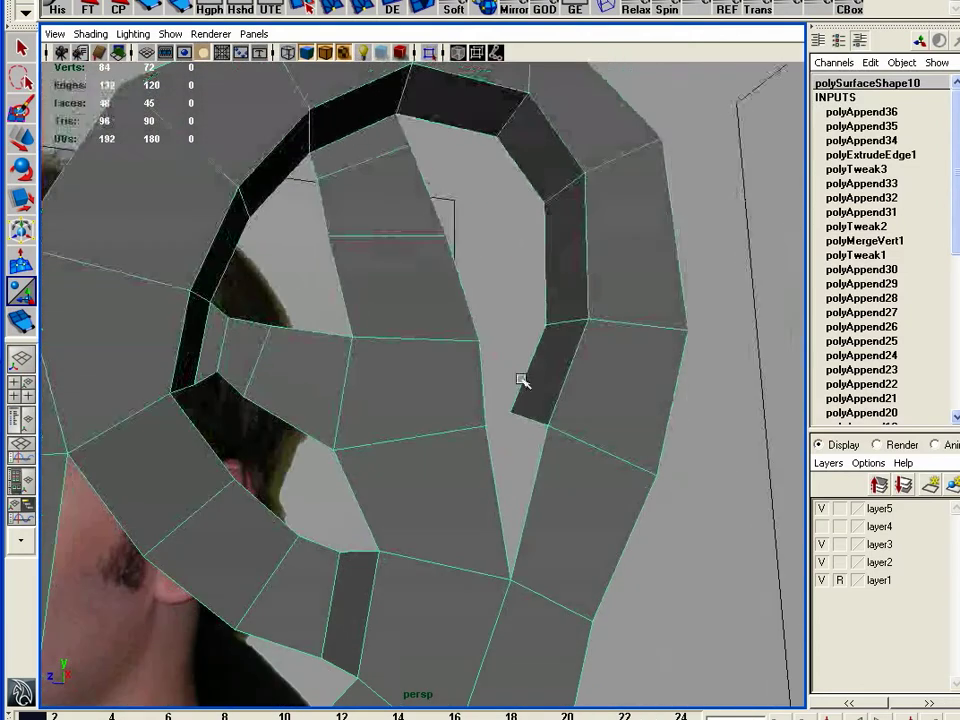
left_click_drag(563, 447, 420, 140, "alt")
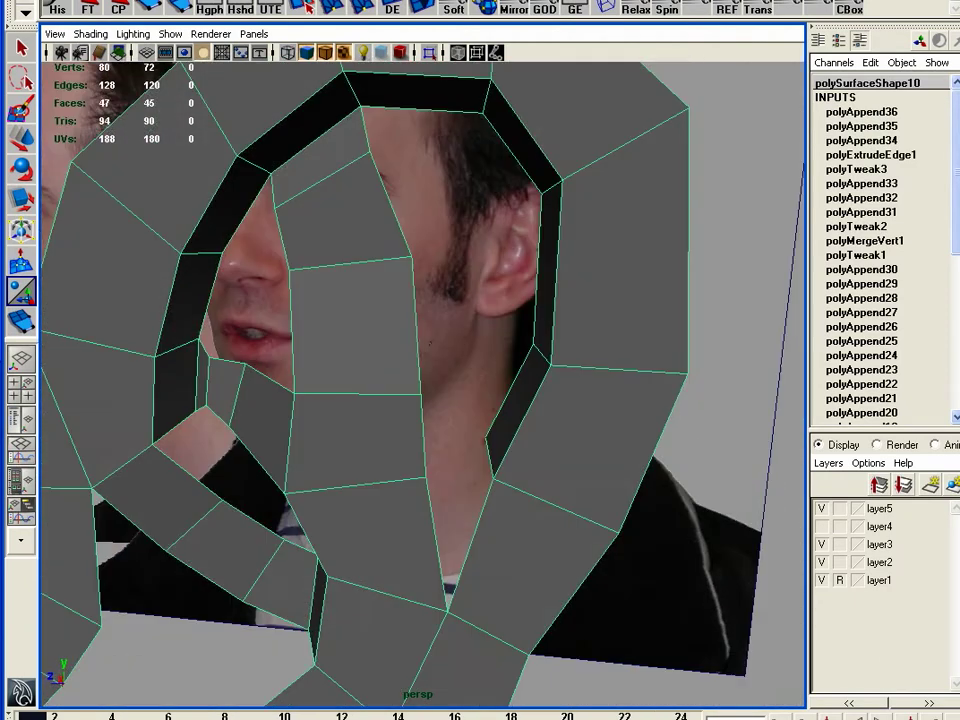
key("g")
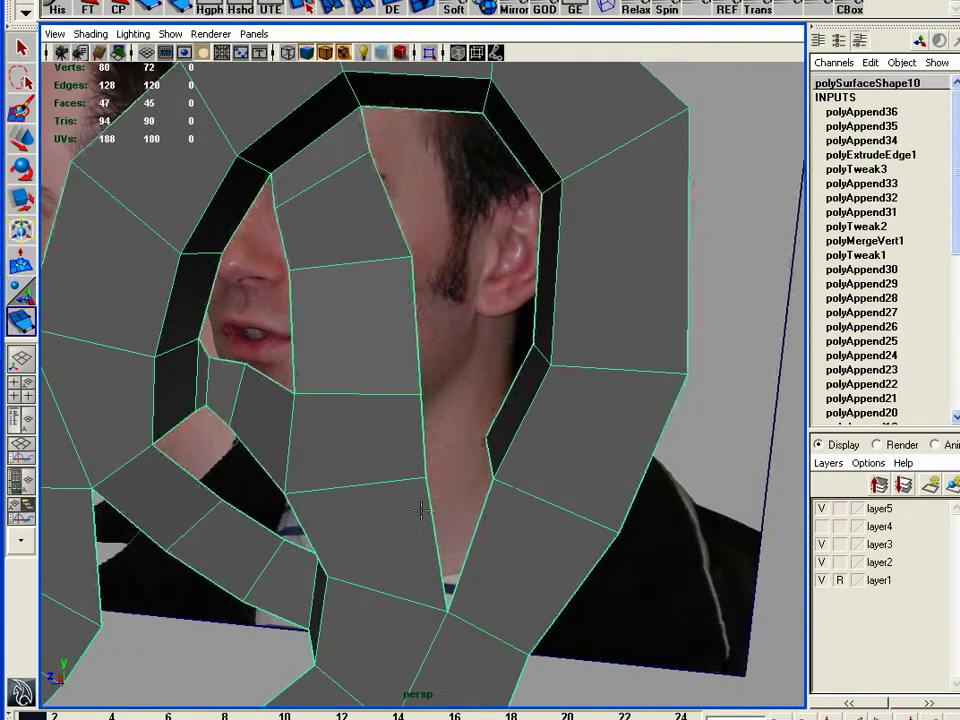
left_click(440, 546)
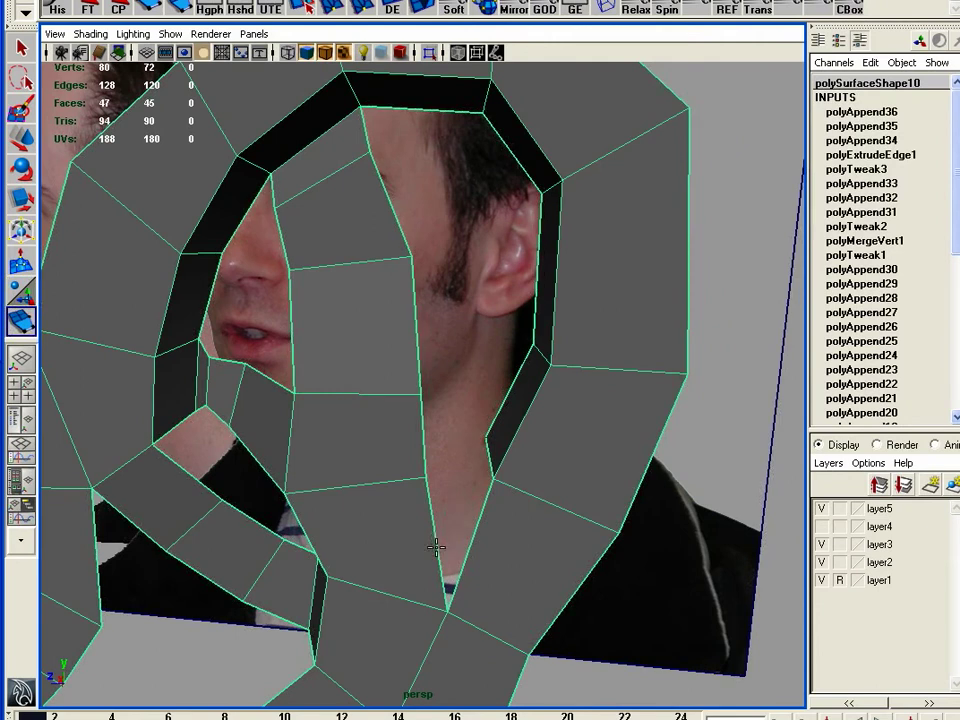
left_click(487, 462)
key("Return")
left_click_drag(491, 420, 579, 467, "alt")
Fill the remaining rear gap between the inner ridge and the lip with three quads and a triangle at its upper end.
key("g")
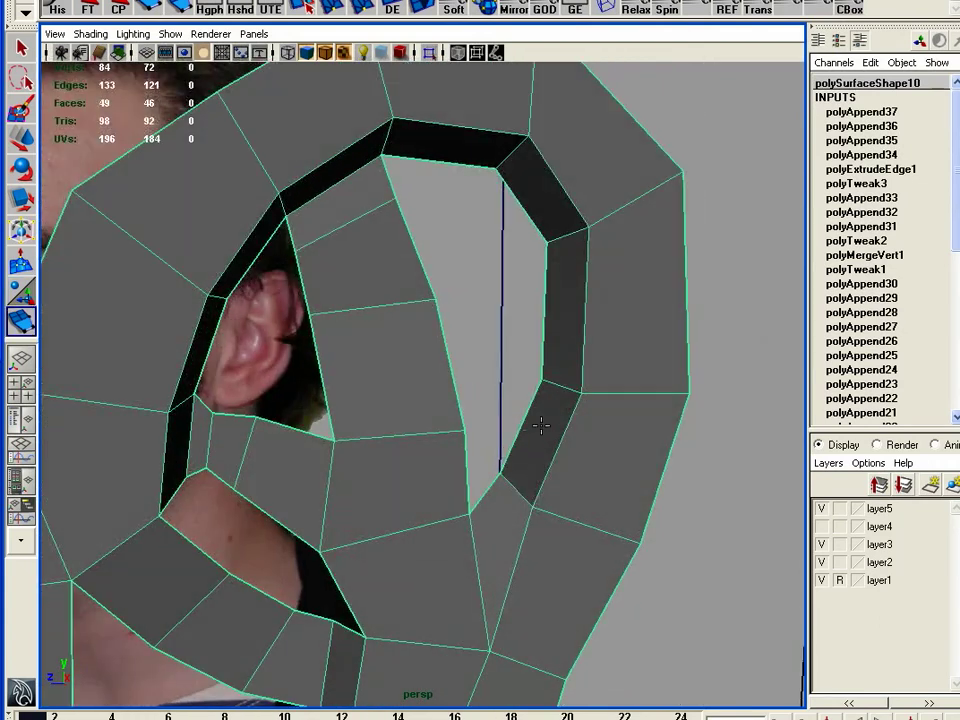
left_click(465, 461)
left_click(514, 439)
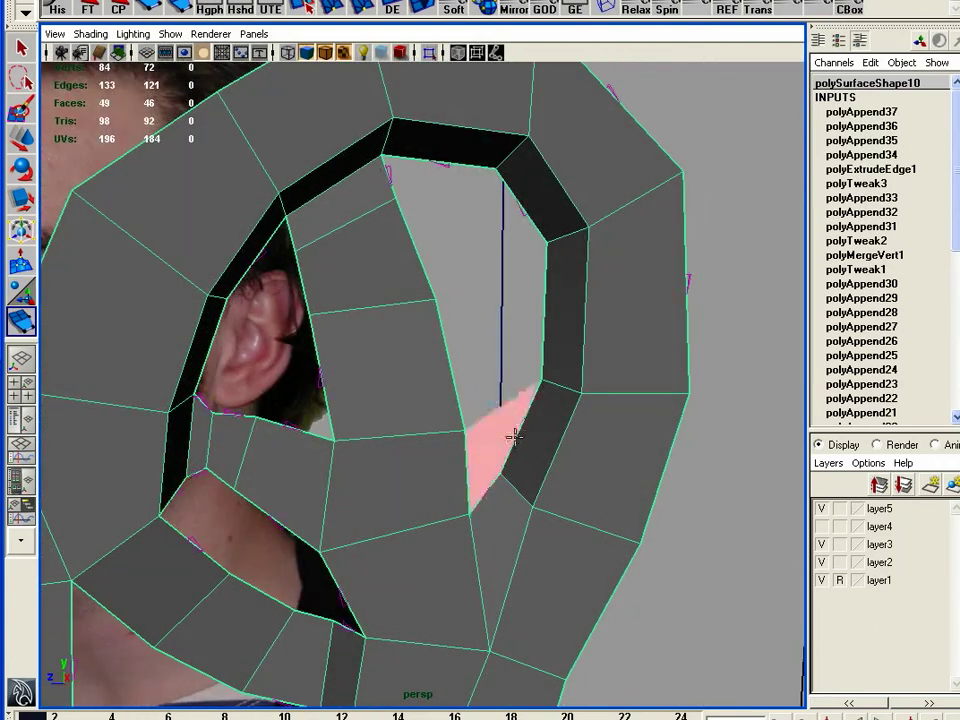
key("Return")
left_click(450, 365)
left_click(543, 340)
key("Return")
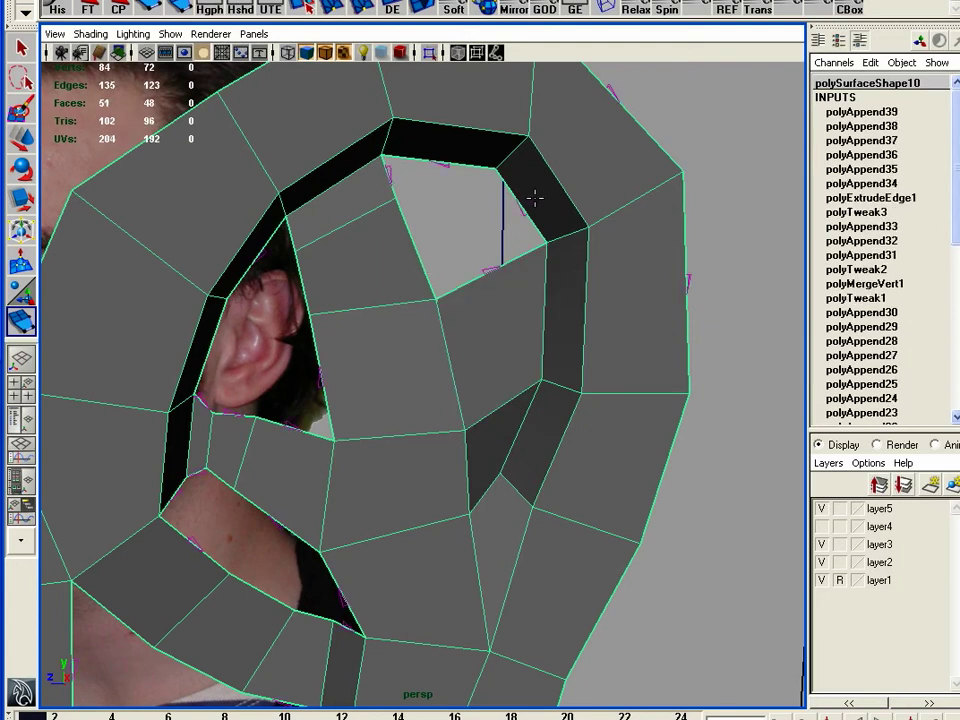
left_click(521, 207)
key("Return")
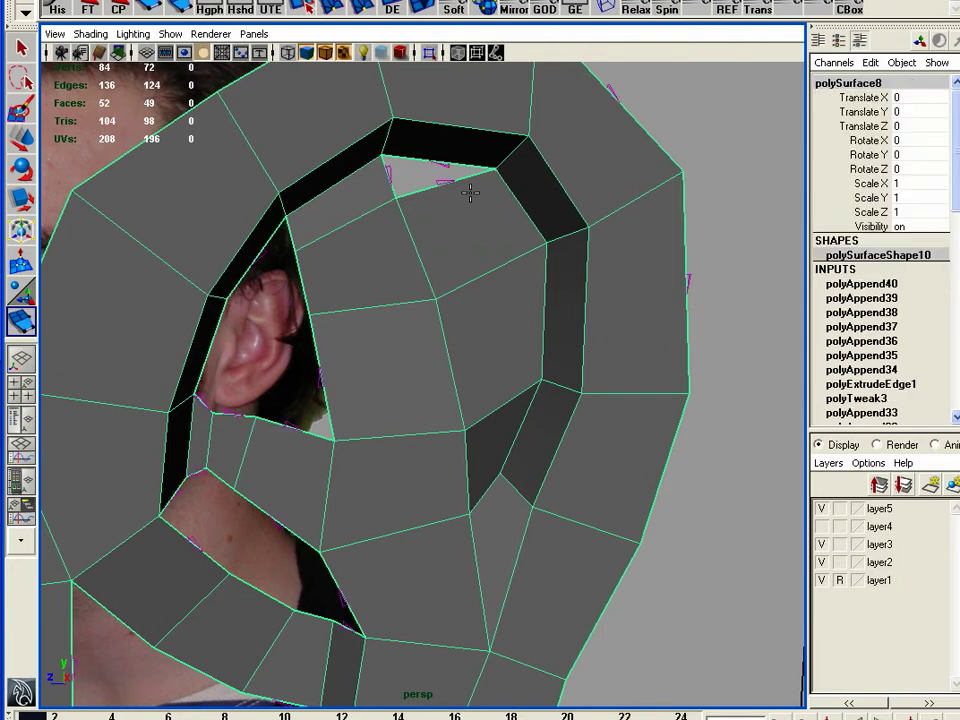
left_click(441, 163)
key("Return")
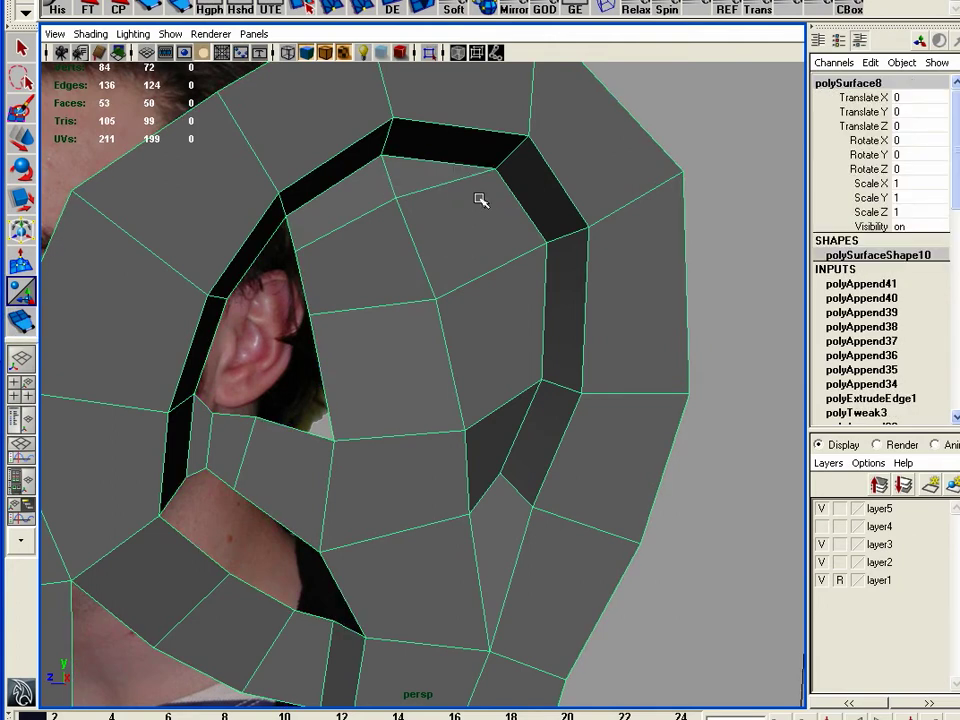
Inspect the filled ear in perspective, return to the side view and set the timeline to frame 7 to see the photo through it.
left_click_drag(551, 396, 552, 459, "alt")
mouse_move(412, 364)
left_mouse_down("alt")
mouse_move(357, 339)
mouse_move(401, 379)
left_mouse_up("alt")
right_click_drag(401, 379, 548, 370, "alt")
left_click_drag(548, 370, 476, 388, "alt")
left_click_drag(321, 479, 178, 373, "alt")
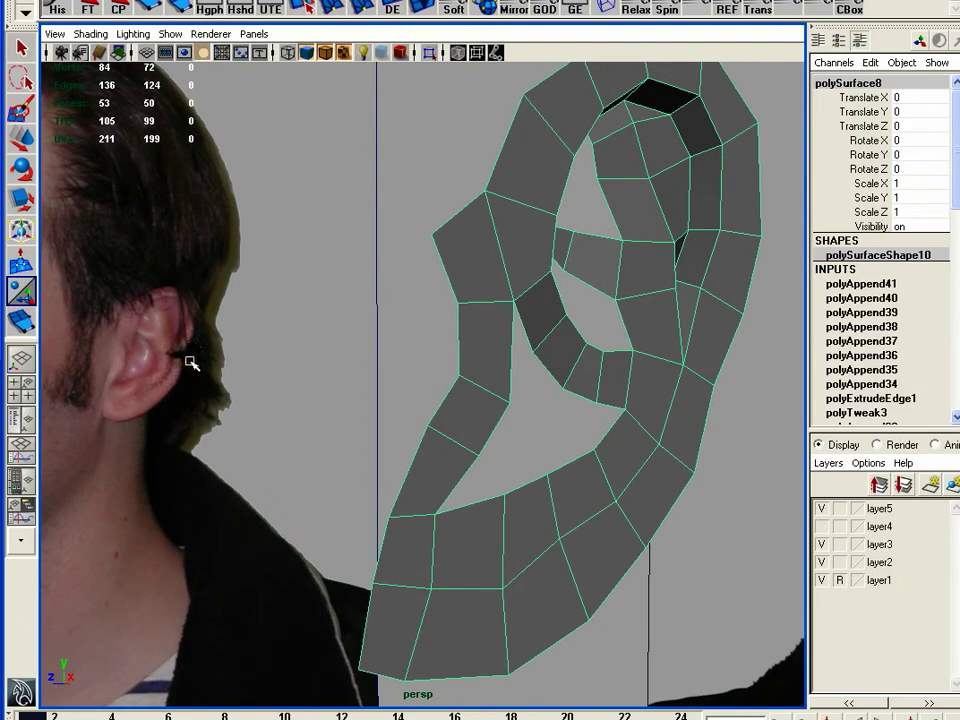
key("space")
left_click_drag(659, 437, 718, 439)
middle_click_drag(573, 542, 602, 477, "alt")
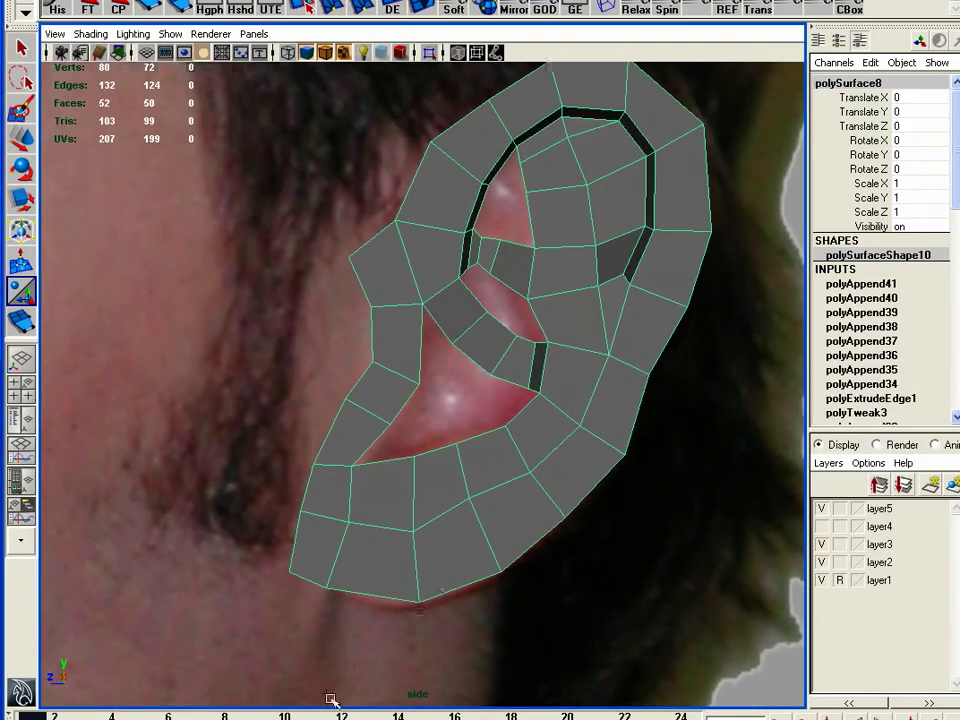
left_click_drag(160, 717, 209, 717)
middle_click_drag(555, 433, 505, 460, "alt")
right_click_drag(505, 460, 740, 455, "alt")
middle_click_drag(707, 401, 696, 566, "alt")
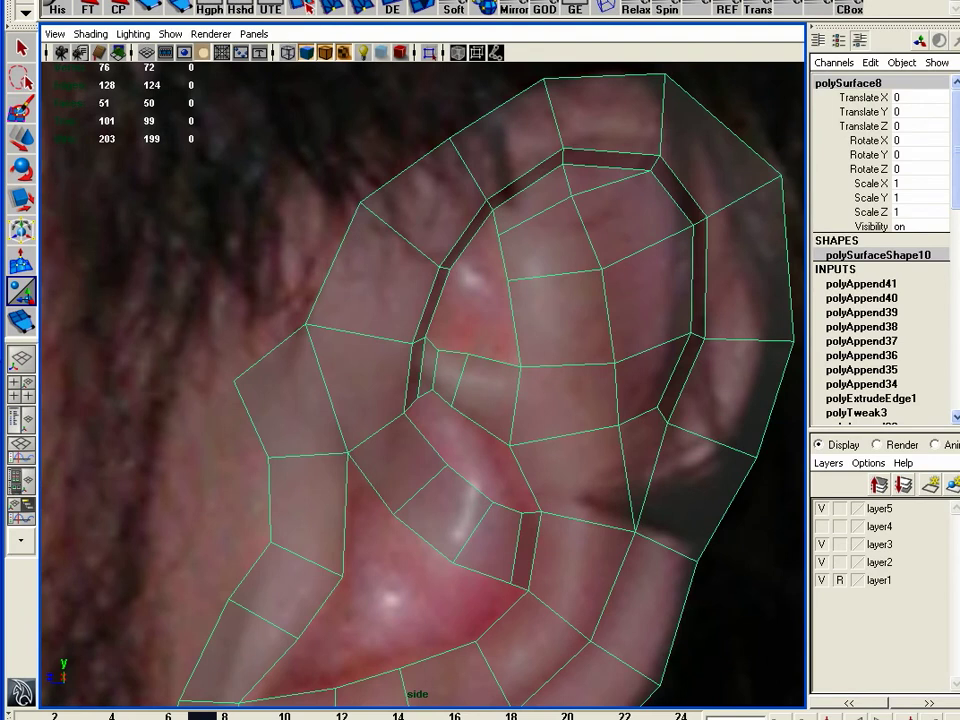
left_click(307, 7)
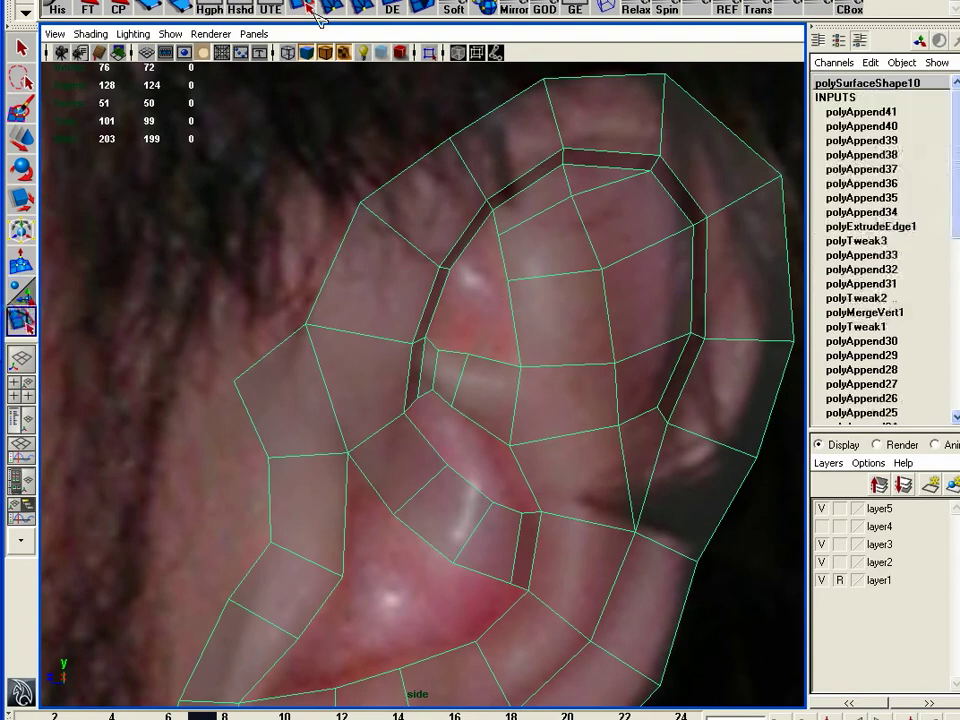
left_click(644, 184)
key("Return")
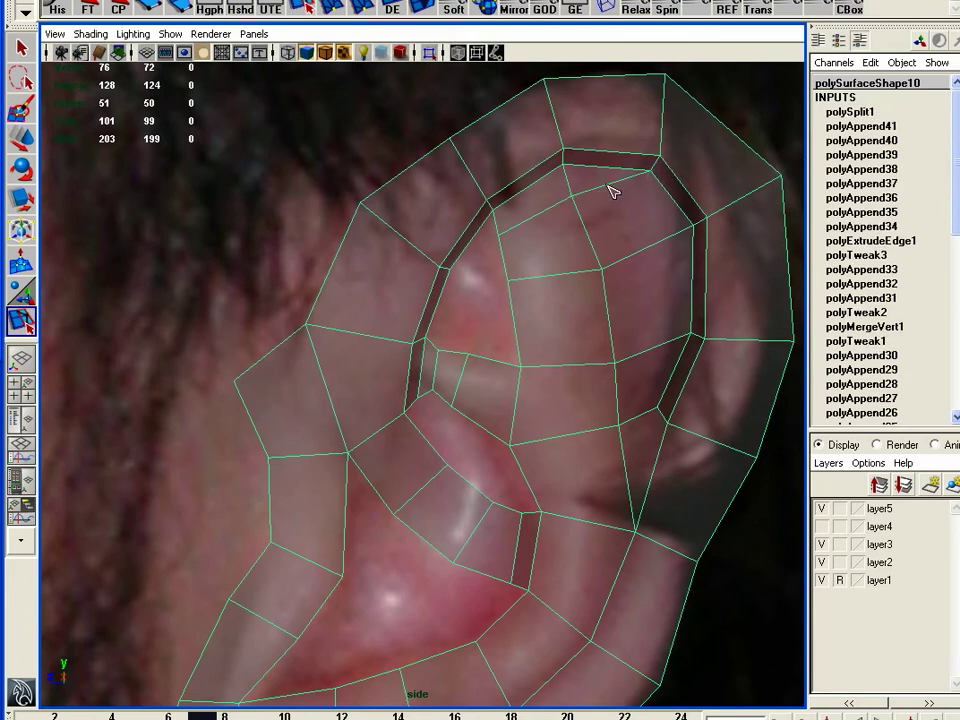
left_click(681, 337)
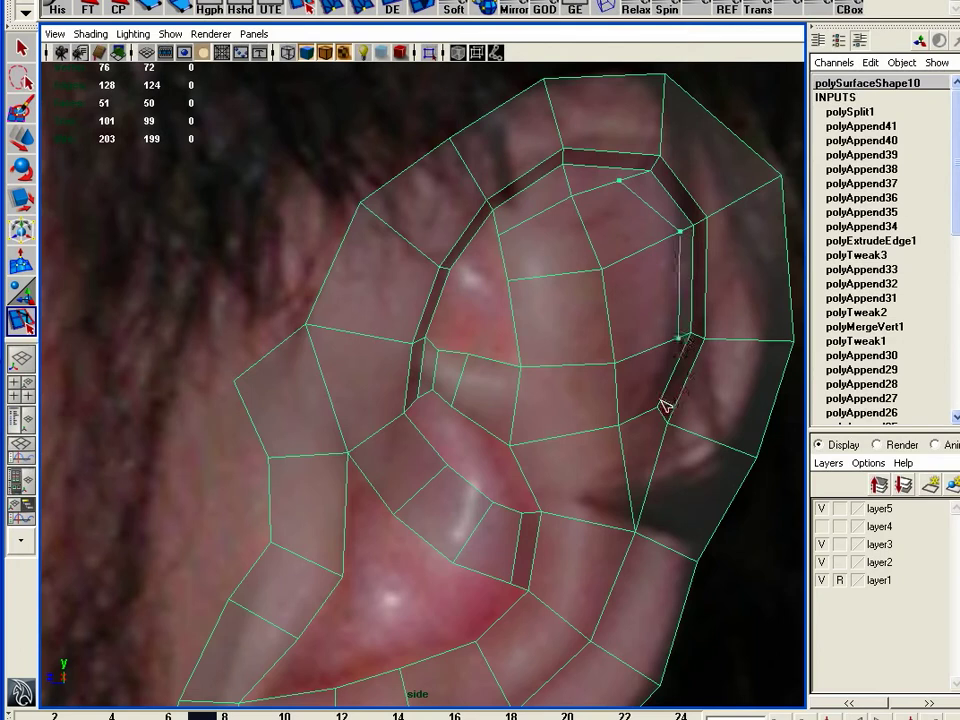
left_click(652, 412)
middle_click_drag(666, 440, 662, 334, "alt")
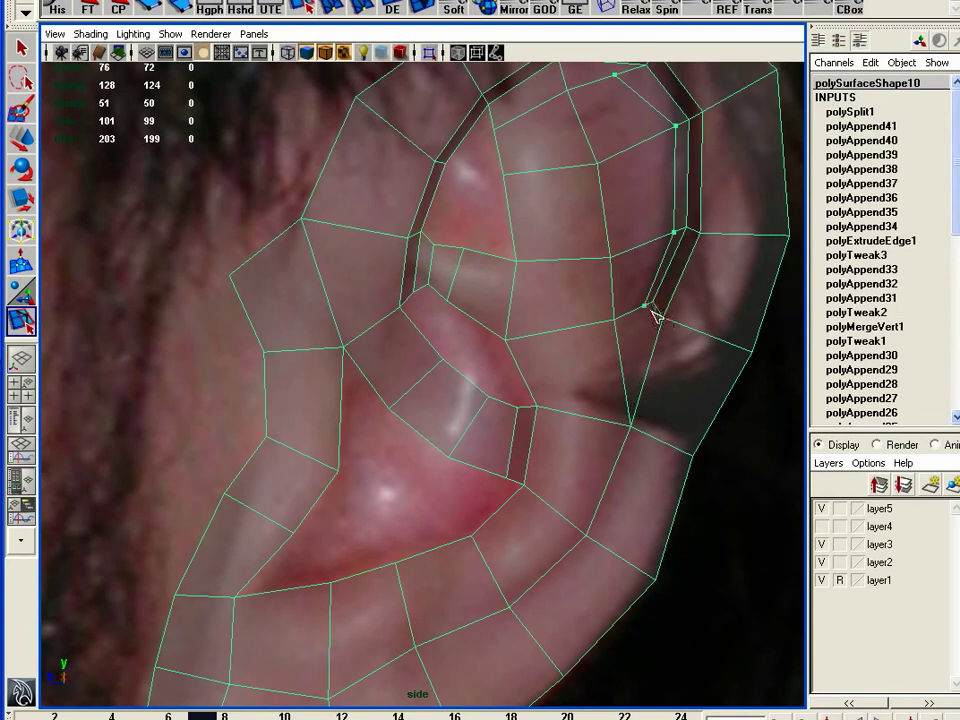
key("Return")
key("z")
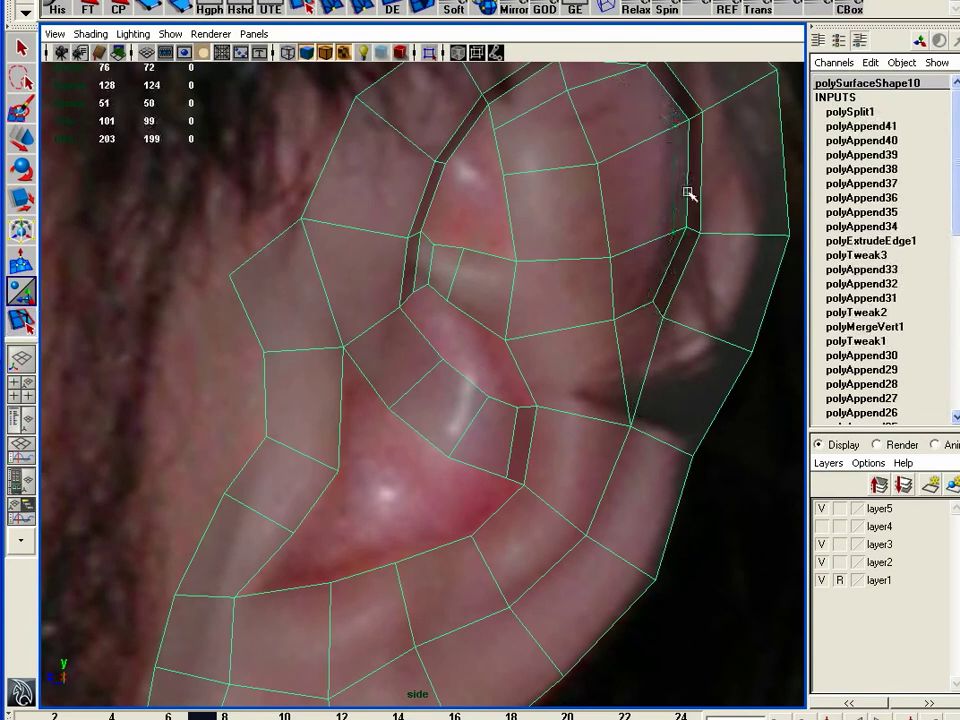
Split a new edge line just inside the inner rim, from the recess top down the rear, across the fold and along the lower lip.
middle_click_drag(686, 184, 615, 288, "alt")
left_click(21, 320)
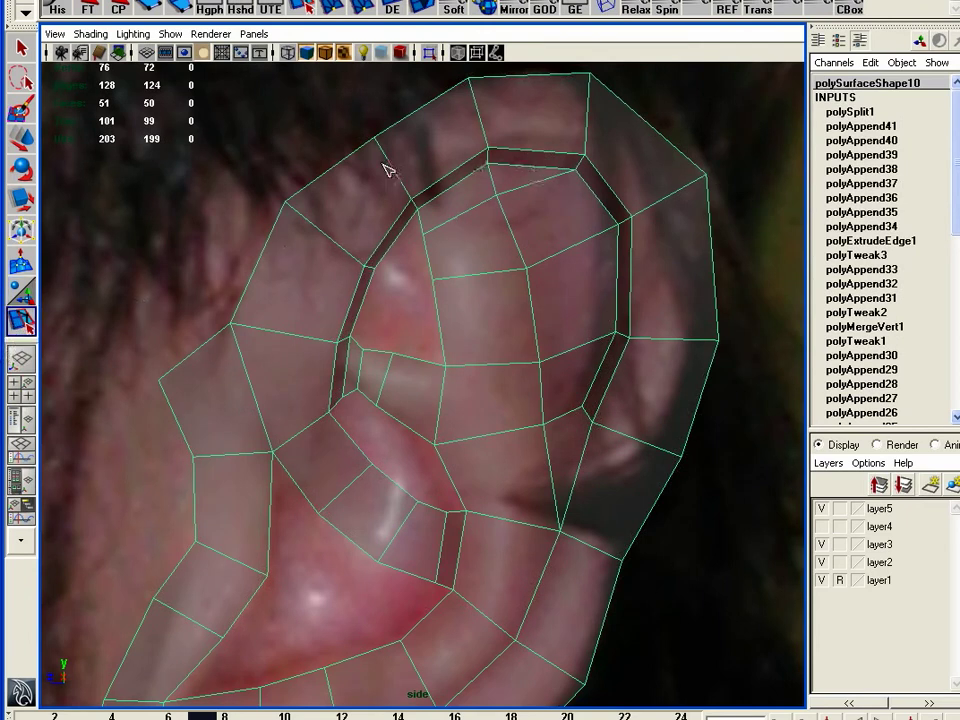
left_click(620, 223)
left_click(620, 335)
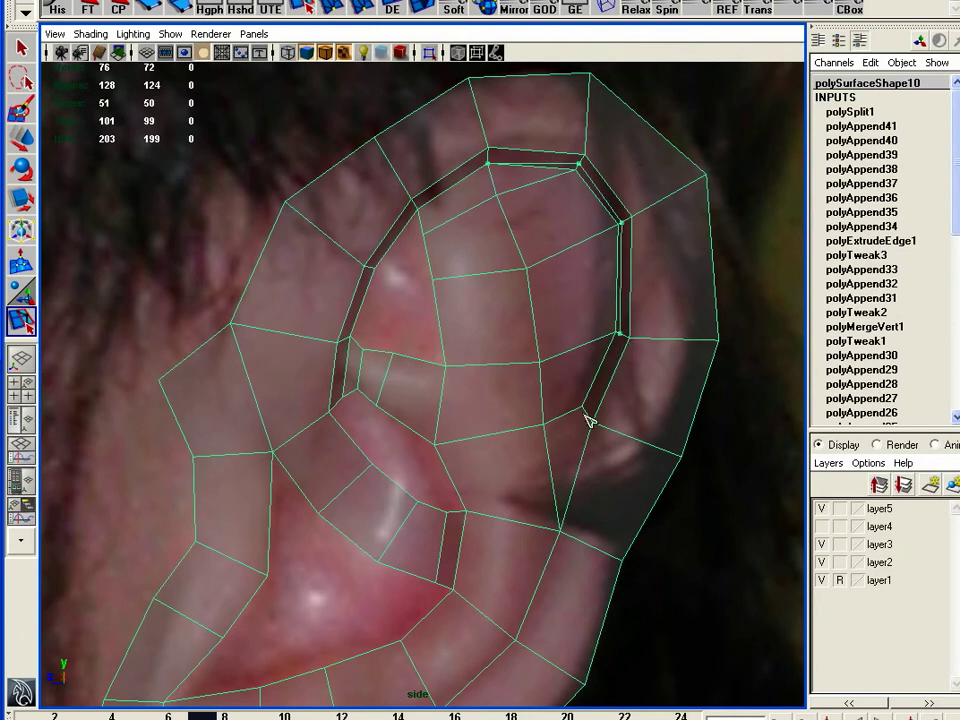
left_click(584, 409)
left_click(557, 505)
middle_click_drag(615, 482, 627, 343, "alt")
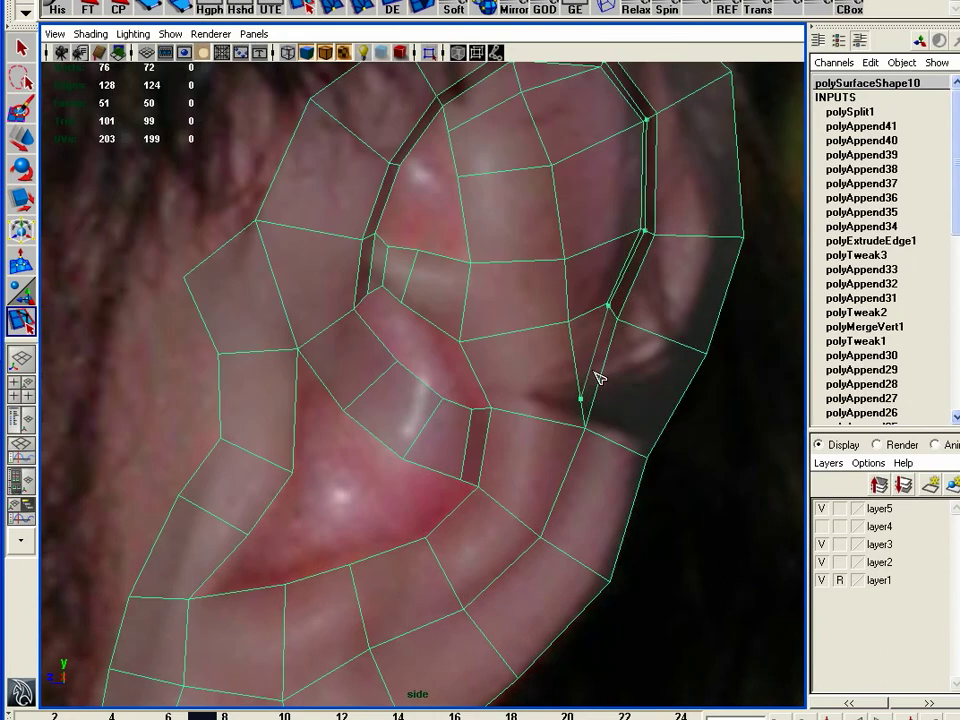
middle_click_drag(577, 430, 615, 291, "alt")
left_click(559, 408)
left_click(488, 477)
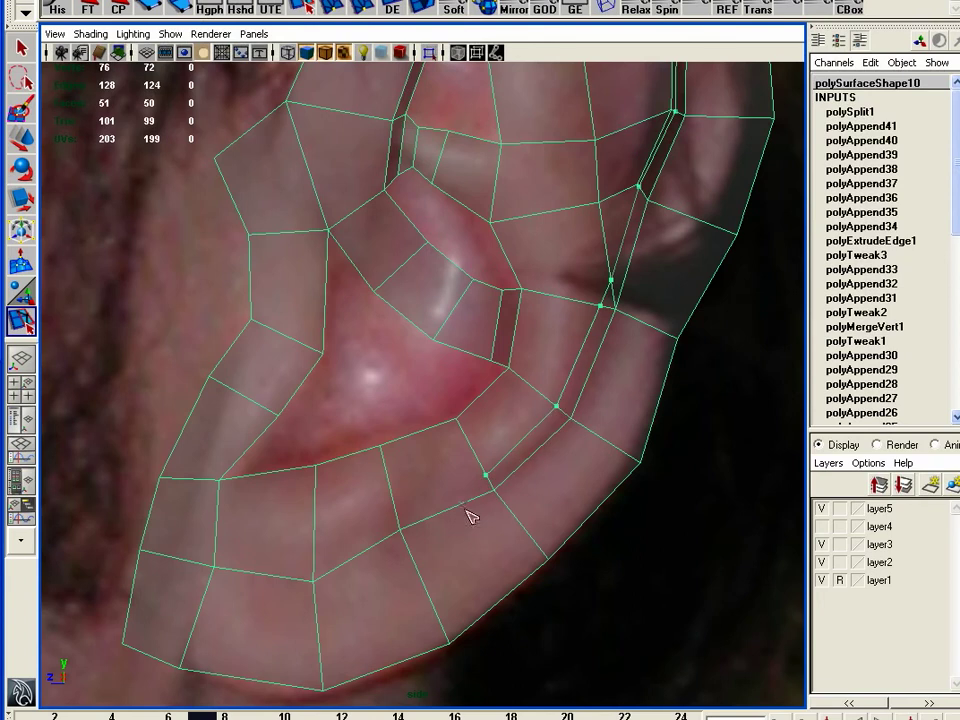
middle_click_drag(566, 436, 572, 468, "alt")
right_click_drag(543, 449, 563, 467, "alt")
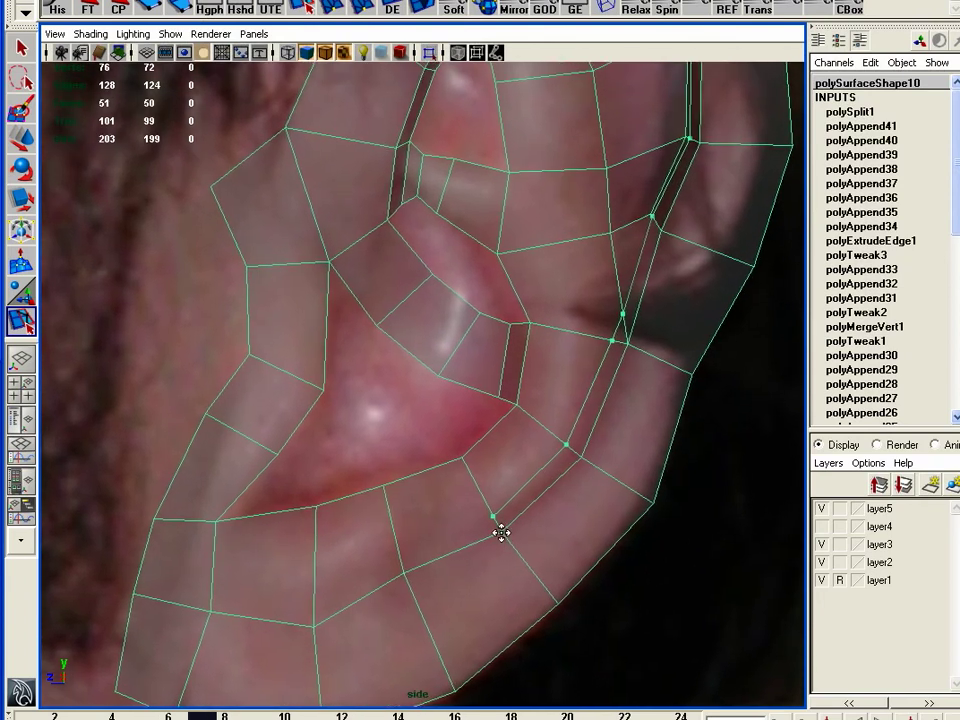
left_click(405, 572)
key("Return")
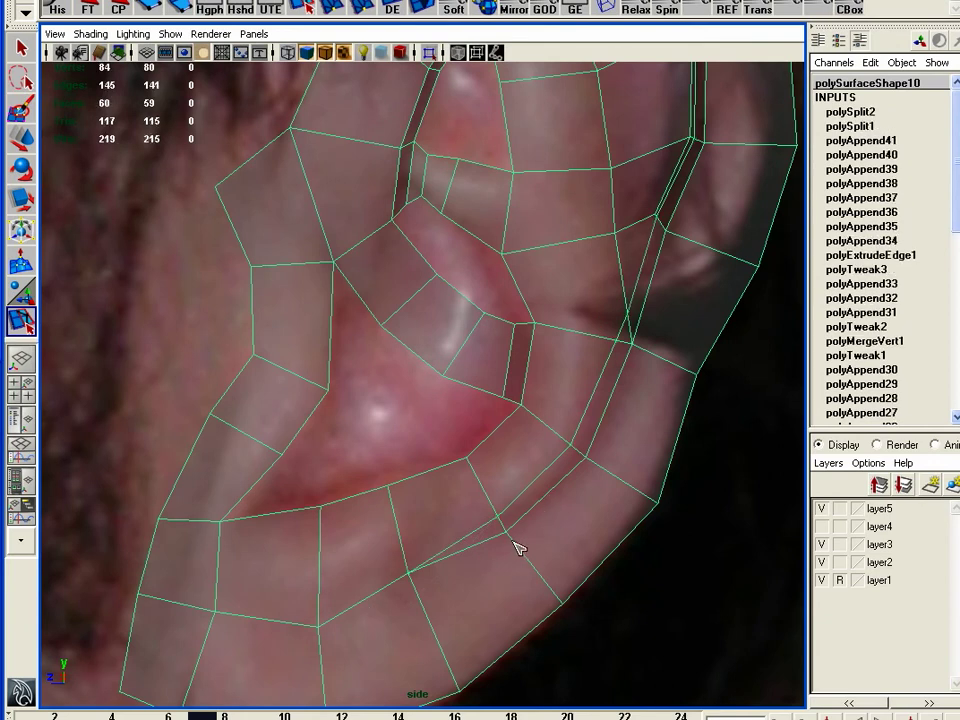
Split the narrow lower lip strip lengthwise once more, ending at the bend below the fold.
left_click(579, 452)
scroll(650, 355, "up", 5)
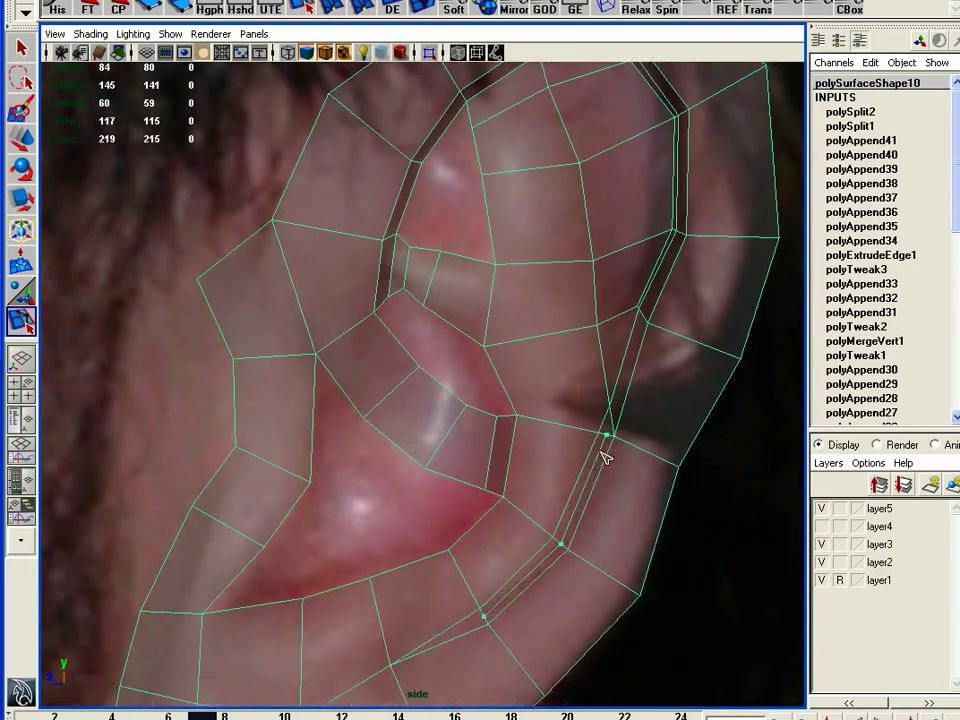
middle_click_drag(648, 433, 532, 396, "alt")
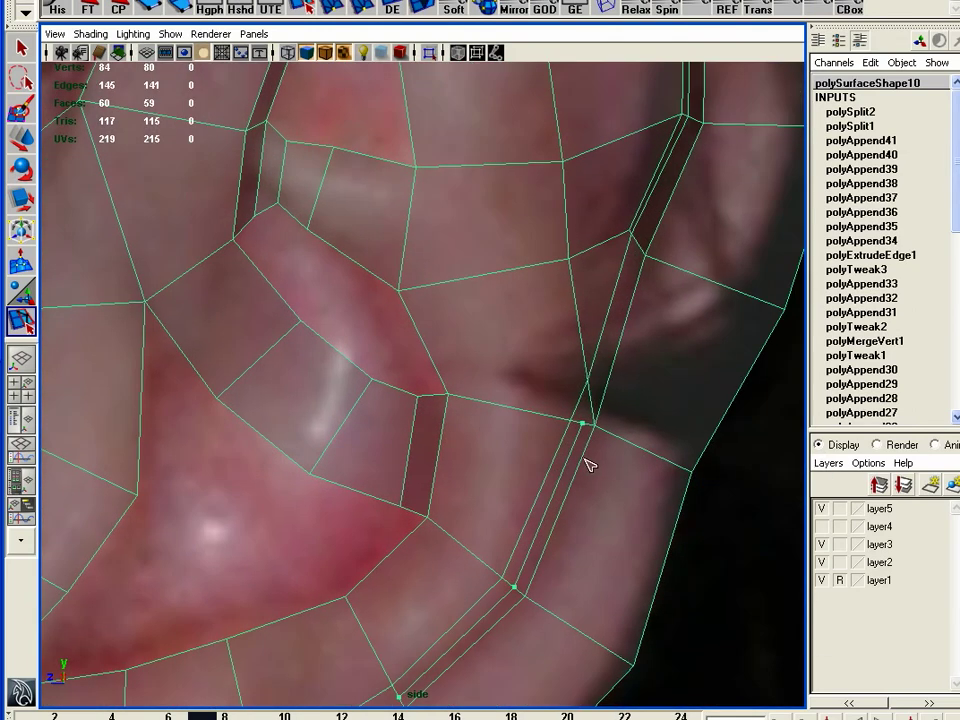
key("Return")
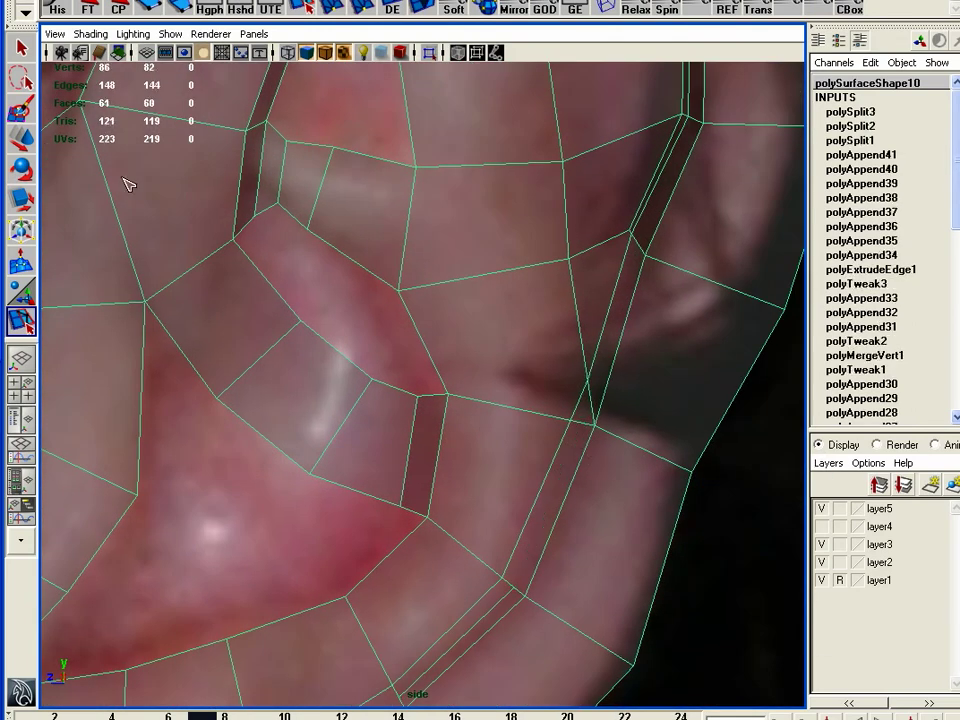
Collapse the short edge where the rear strip meets the fold, and reposition the merged vertex and the overlapping inner vertex above it.
left_click(30, 142)
right_click_drag(574, 420, 605, 347)
left_click(583, 398)
right_click_drag(574, 414, 538, 418)
left_click(580, 401)
left_click_drag(583, 407, 564, 401)
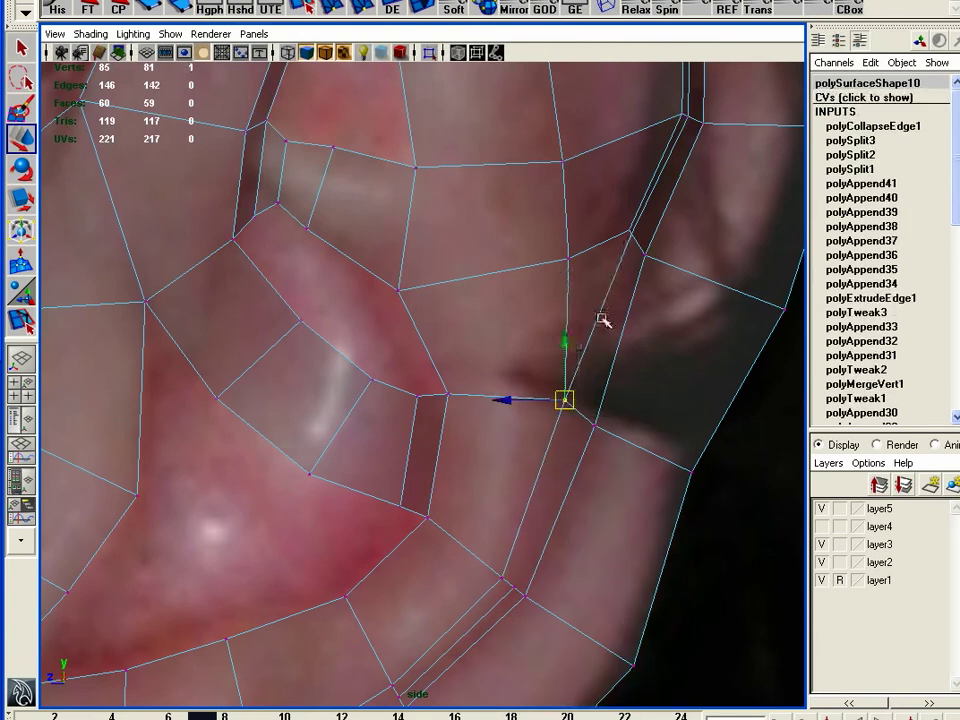
left_click(628, 230)
left_click_drag(630, 233, 621, 225)
left_click(634, 235)
Delete the redundant edge at the top of the inner recess, beside the new split line.
right_click_drag(632, 407, 751, 387, "alt")
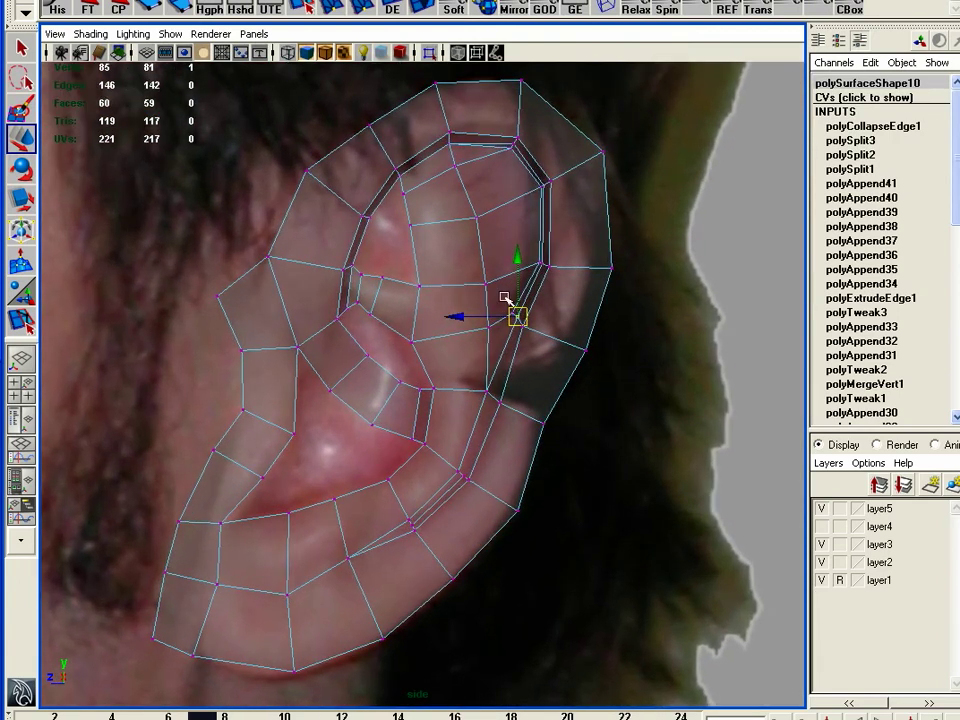
middle_click_drag(751, 387, 755, 427, "alt")
right_click_drag(490, 195, 493, 161)
left_click(490, 188)
key("Delete")
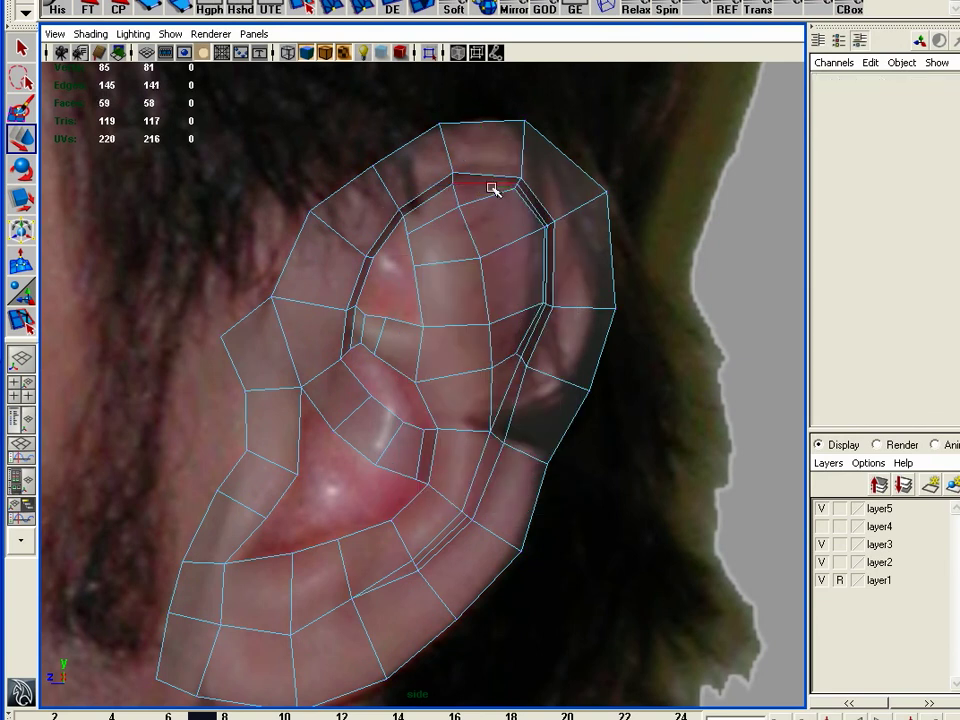
Start another lengthwise split at the lip strip's bend and route it up across the fold into the rear rim strip.
right_click_drag(471, 557, 487, 551, "alt")
middle_click_drag(487, 551, 487, 503, "alt")
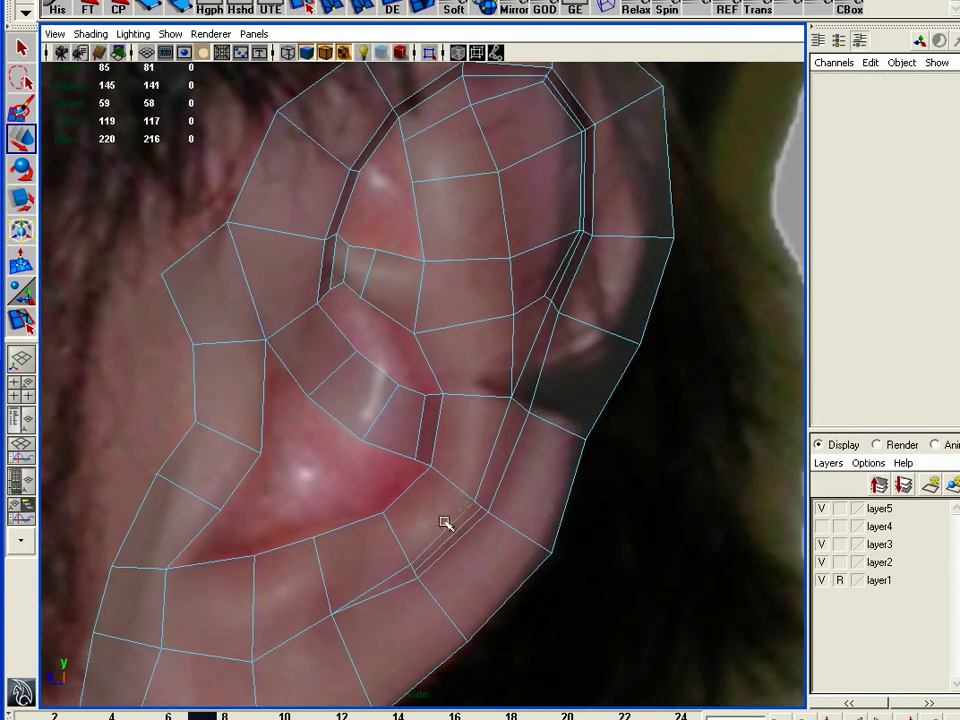
middle_click_drag(522, 425, 518, 453, "alt")
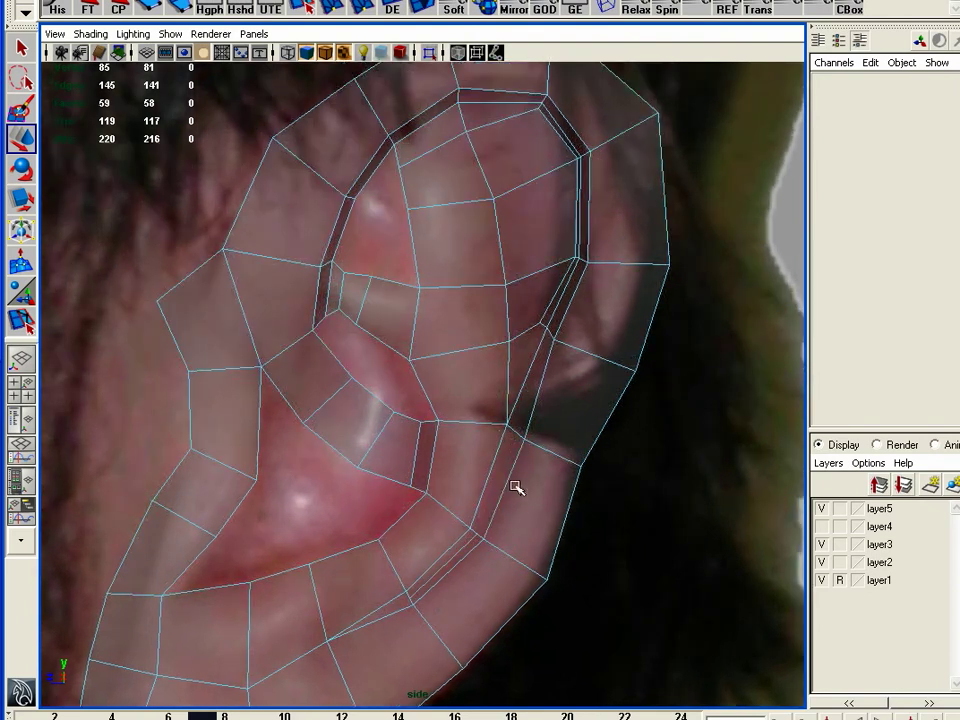
middle_click_drag(538, 328, 540, 394, "alt")
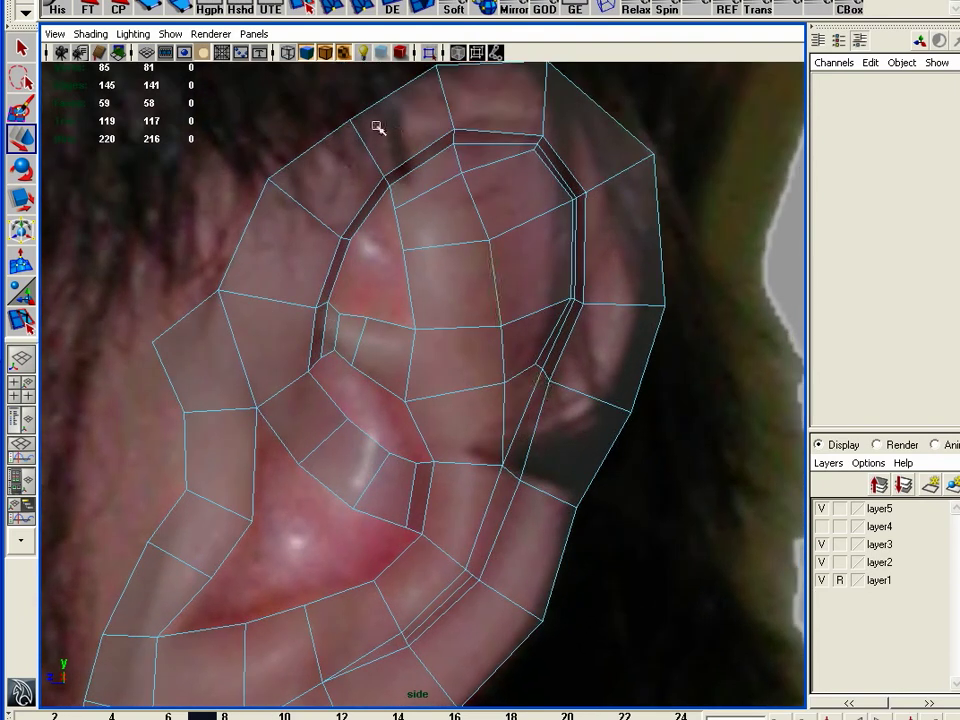
left_click(302, 8)
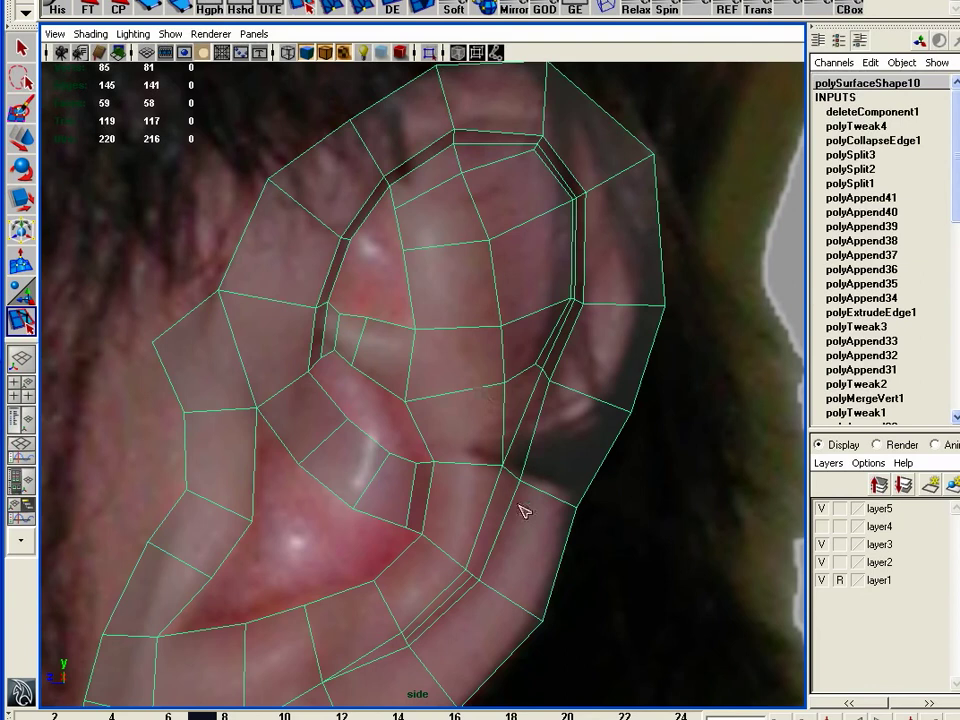
left_click(485, 560)
key("ctrl+z")
right_click_drag(430, 578, 654, 572, "alt")
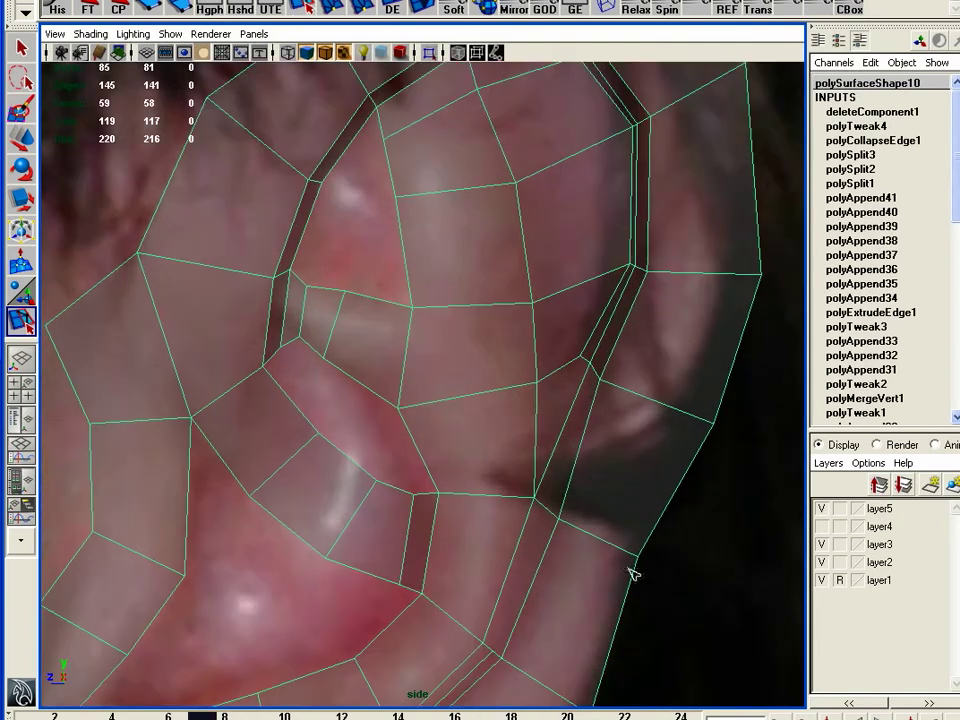
middle_click_drag(654, 572, 657, 344, "alt")
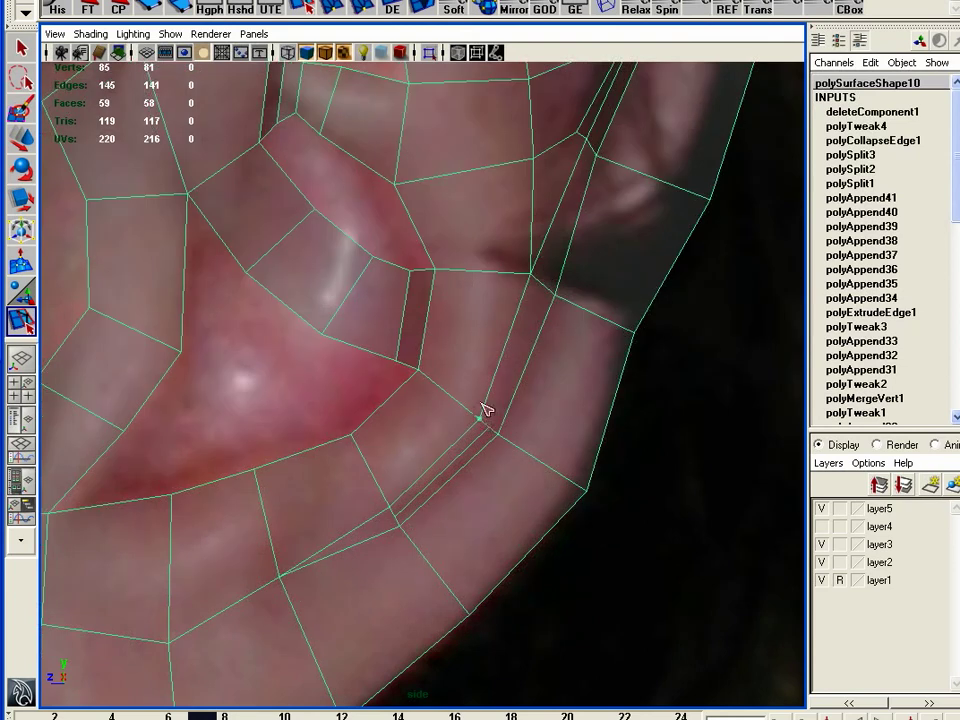
left_click(508, 431)
left_click(548, 289)
middle_click_drag(564, 266, 534, 422, "alt")
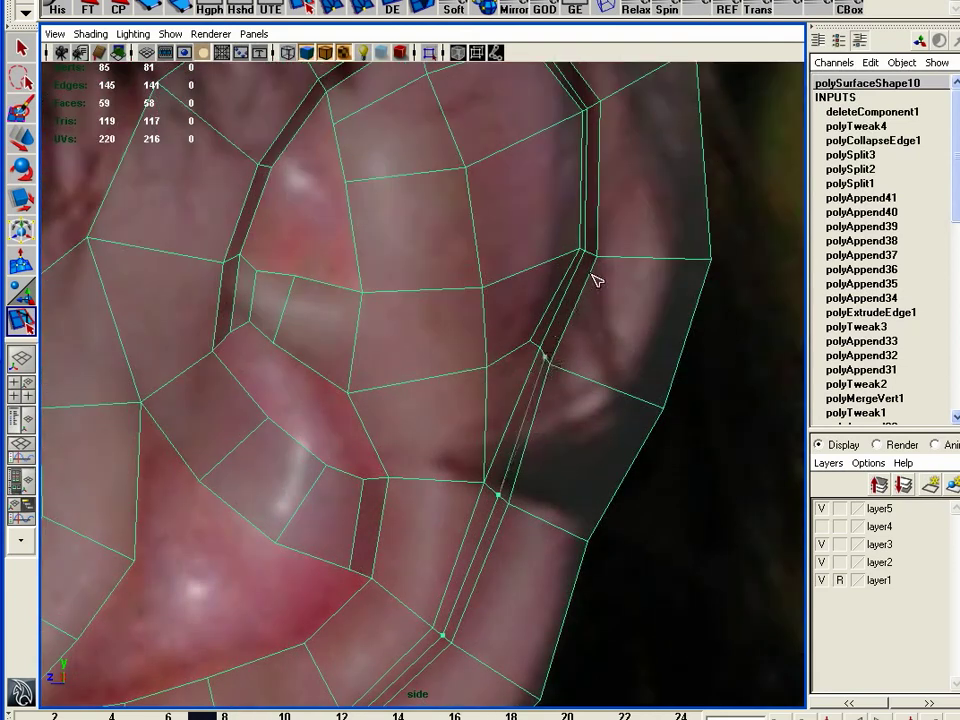
middle_click_drag(592, 275, 596, 381, "alt")
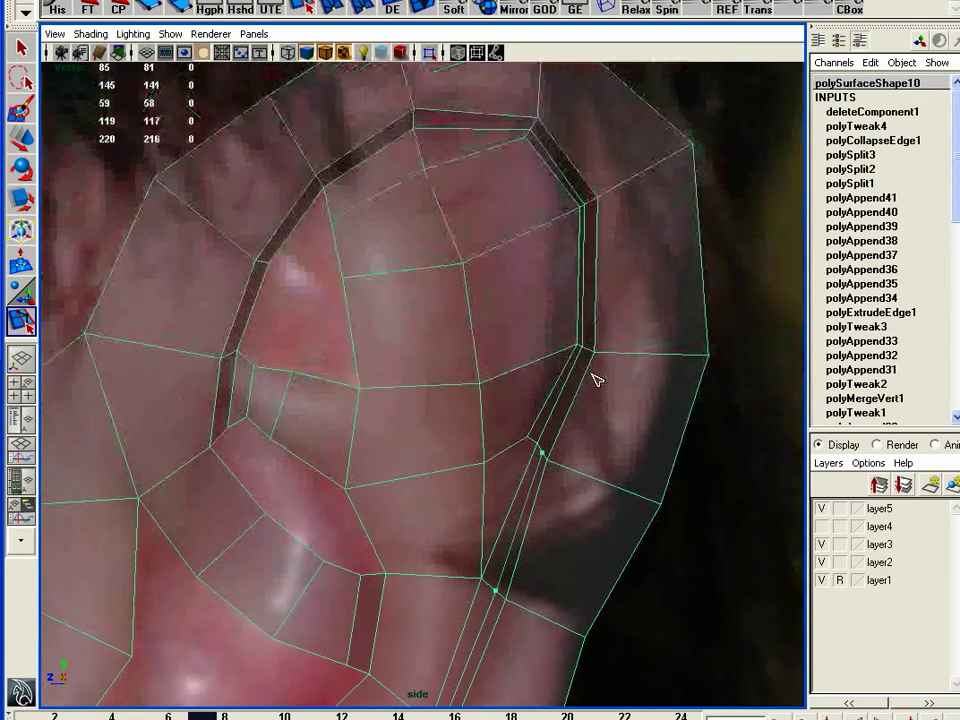
Continue the split through the rear and top of the rim strip and finish it on the strip's upper front cross edge.
left_click(590, 204)
left_click(535, 125)
left_click(416, 123)
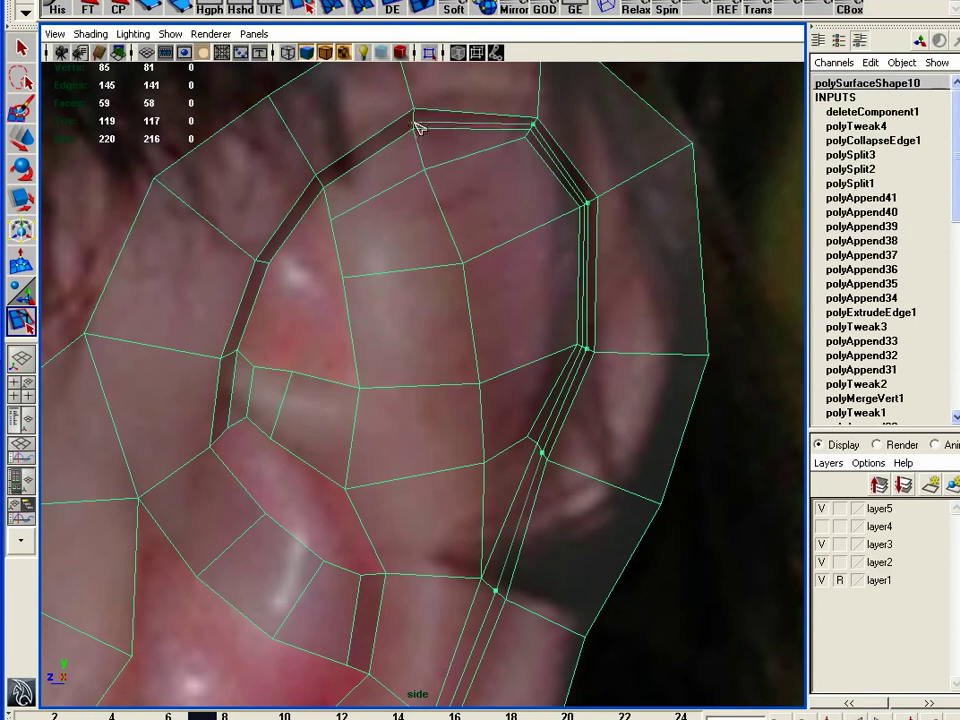
left_click(320, 182)
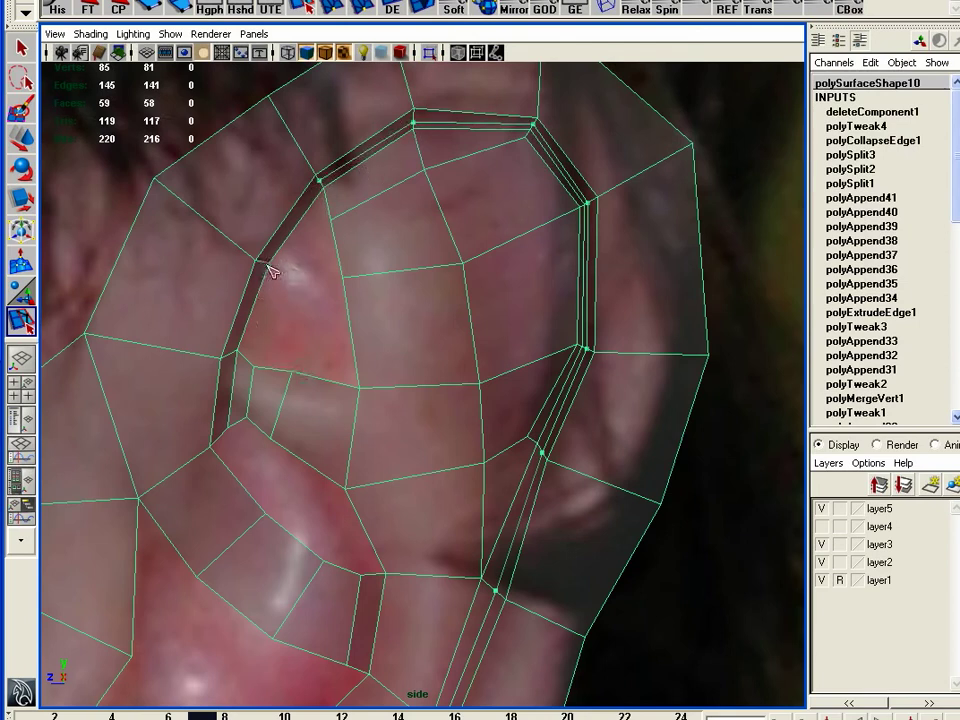
key("Return")
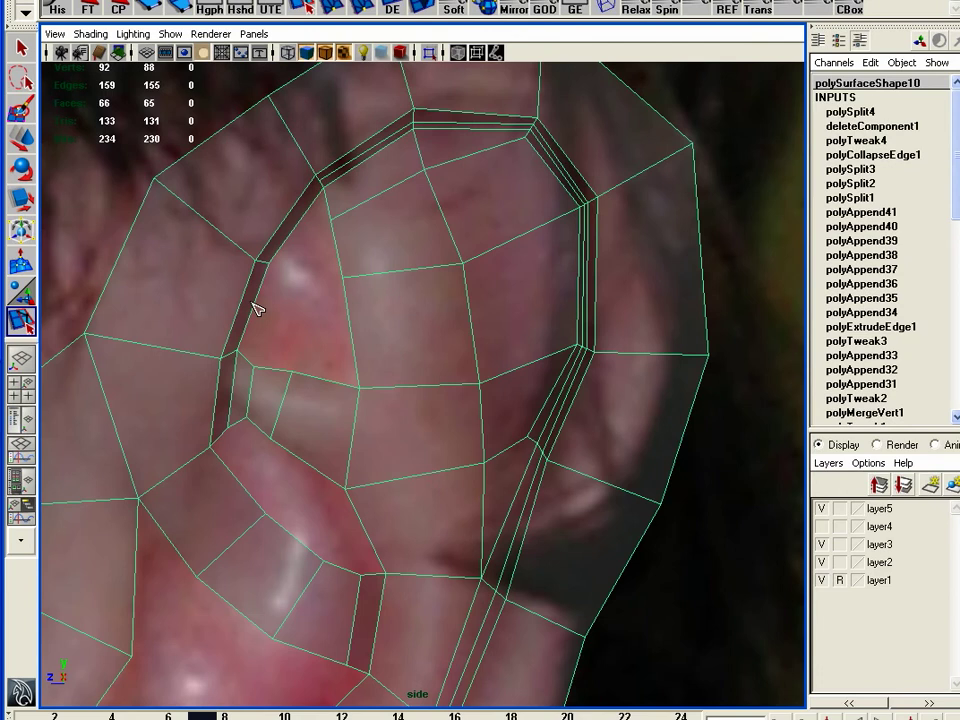
Switch to the perspective view and scrub the timeline back to its start so the ear mesh displays opaque.
right_click_drag(355, 480, 437, 429, "alt")
middle_click_drag(437, 429, 446, 446, "alt")
left_click(22, 138)
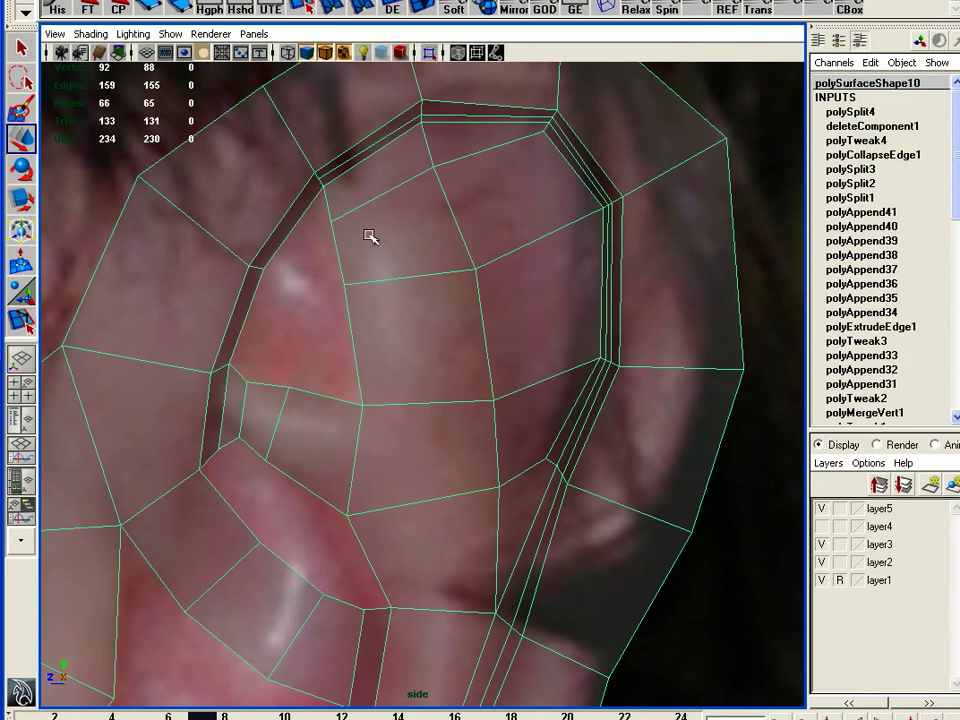
key("space")
left_click_drag(515, 368, 516, 337)
left_click_drag(538, 425, 471, 438, "alt")
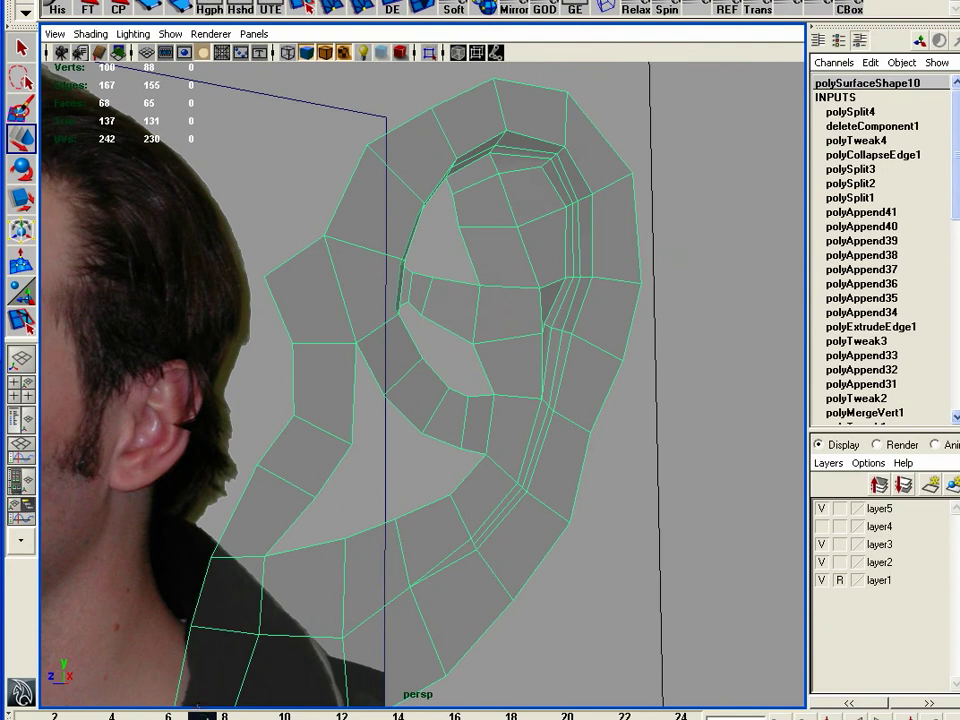
left_click_drag(198, 714, 22, 714)
Select the new edge loop running through the rim strip and move it in depth along X to shape the groove.
right_click_drag(433, 511, 557, 529, "alt")
left_click_drag(557, 529, 456, 536, "alt")
right_click_drag(456, 499, 460, 459)
double_click(480, 482)
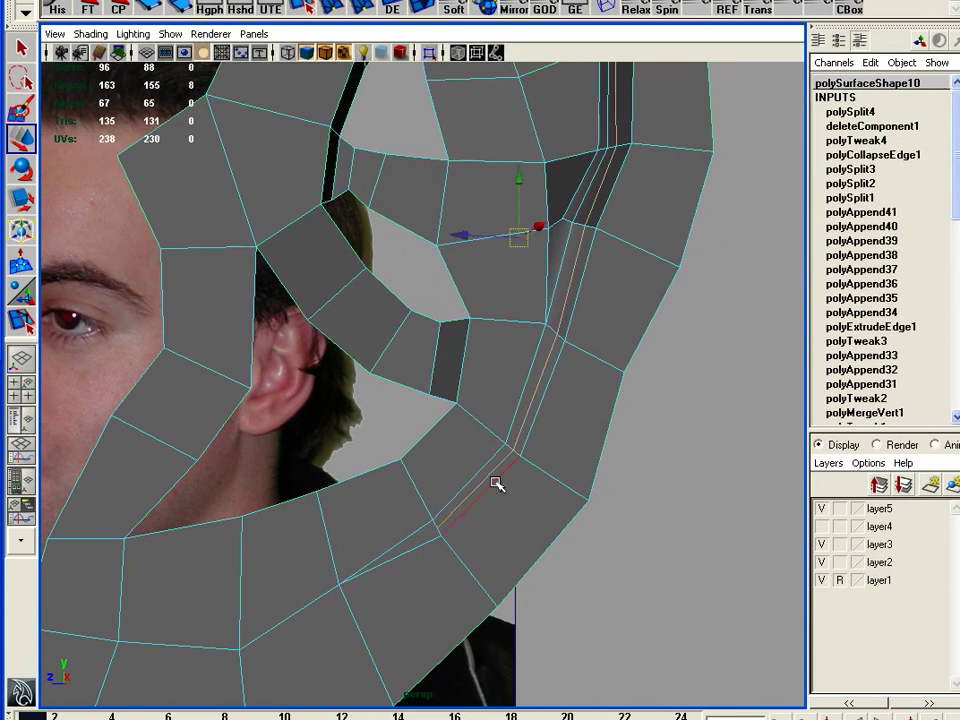
left_click_drag(525, 471, 540, 439, "alt")
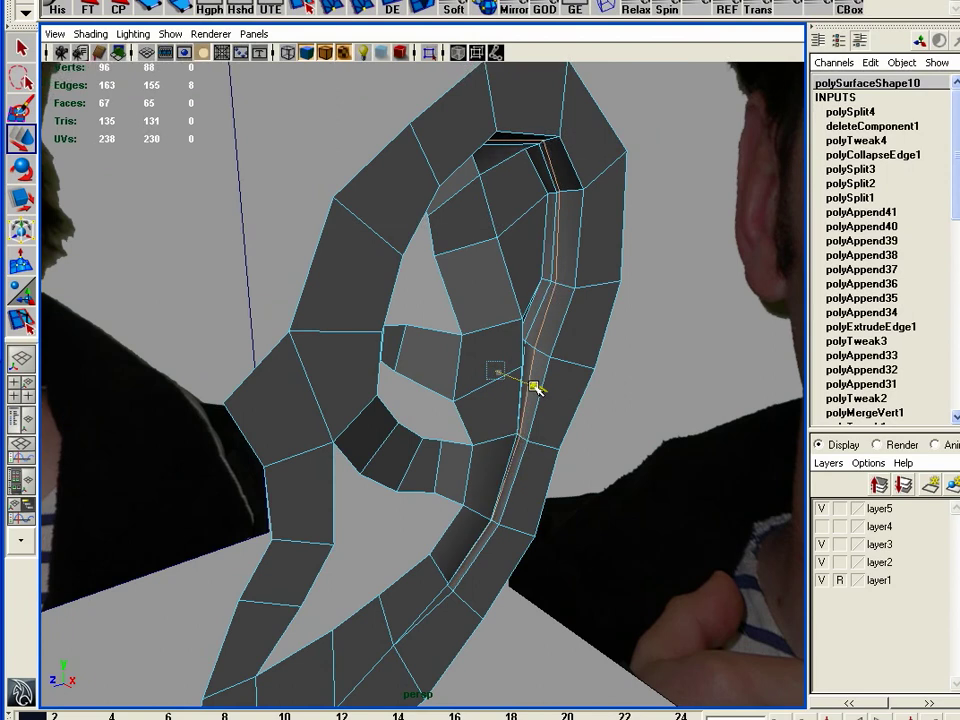
Scale the loop's upper edges outward toward the outer side of the groove.
left_click_drag(529, 386, 467, 358, "alt")
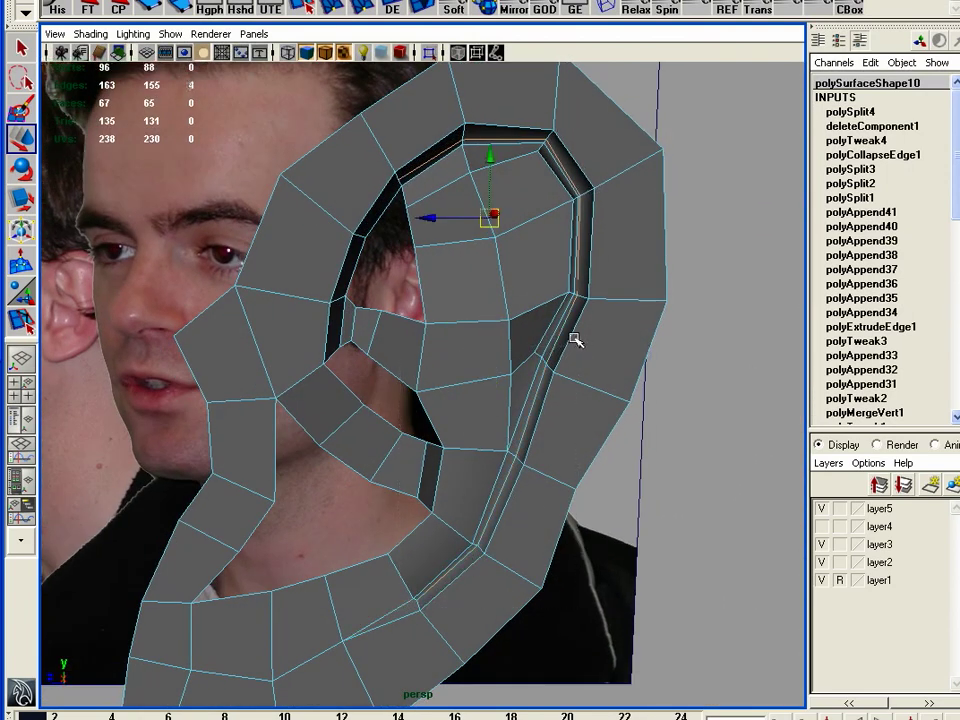
key("r")
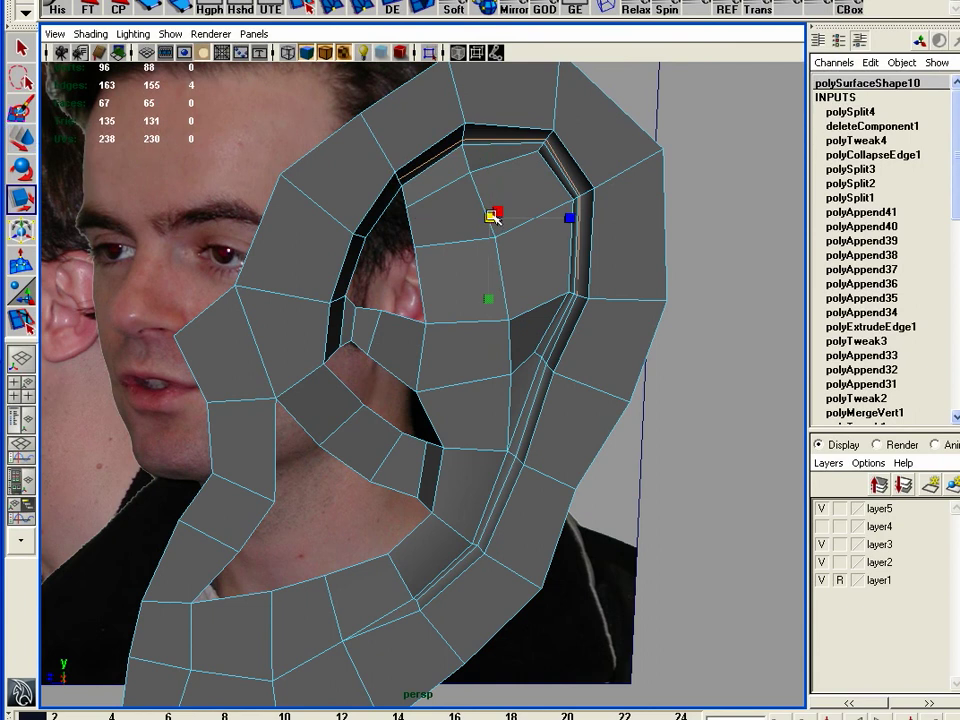
mouse_move(501, 211)
left_mouse_down()
mouse_move(516, 209)
mouse_move(501, 218)
left_mouse_up()
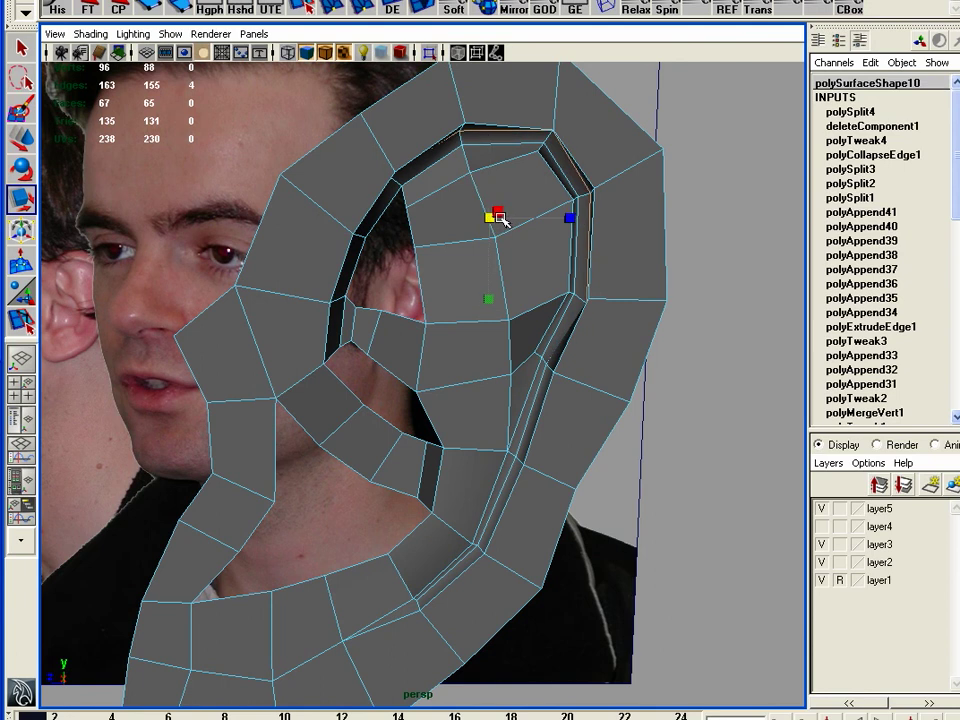
Display the ear mesh with fine smoothing and examine the groove beneath the rim from several angles.
key("3")
left_click_drag(533, 300, 590, 372, "alt")
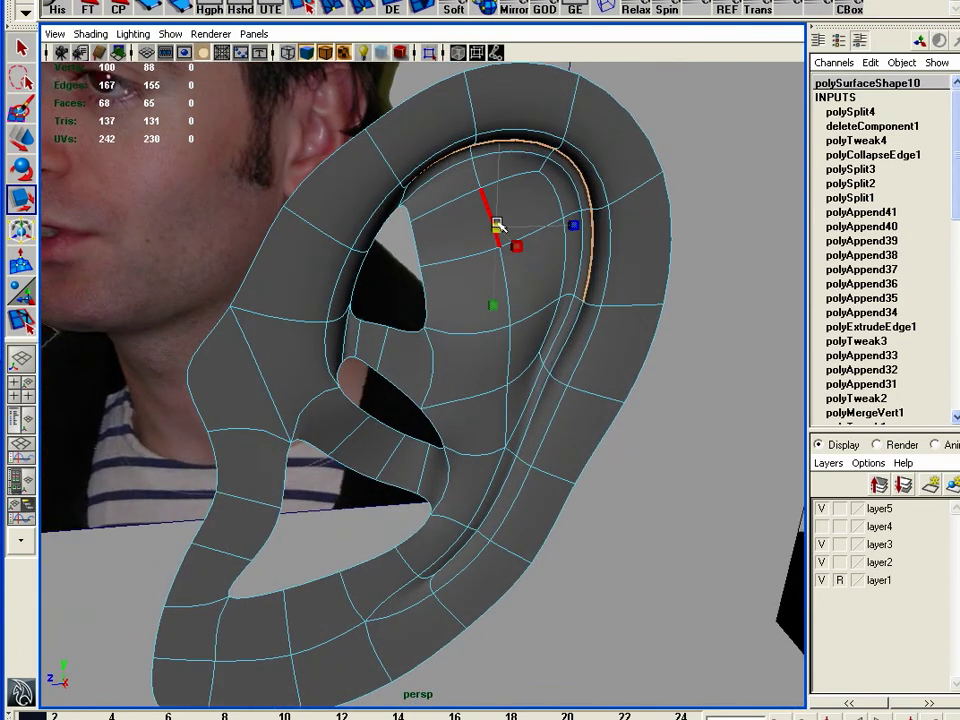
left_click_drag(523, 223, 544, 390, "alt")
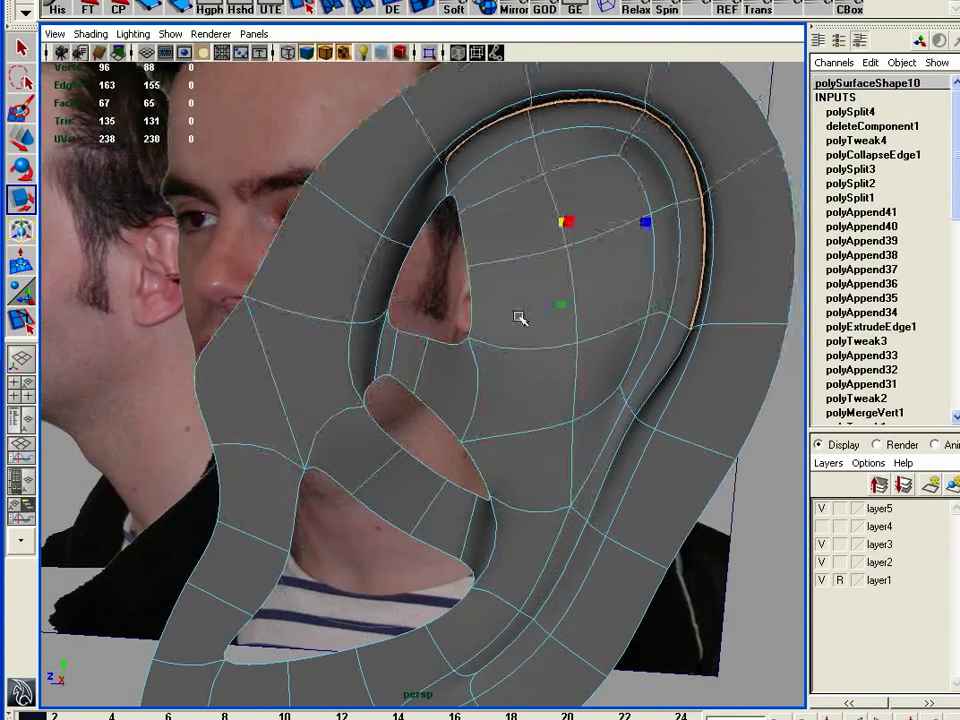
Fill the three open holes in the front of the ear's interior with Fill Hole, from the upper one to the large lower one.
left_click(470, 315)
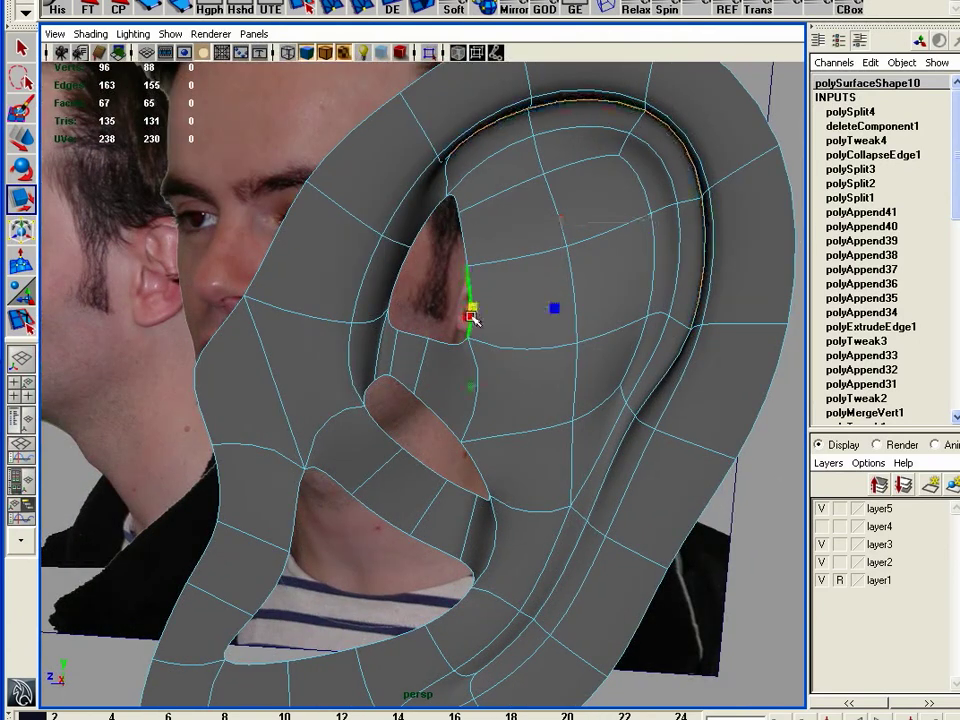
right_click_drag(470, 315, 455, 472, "shift")
left_click(442, 424)
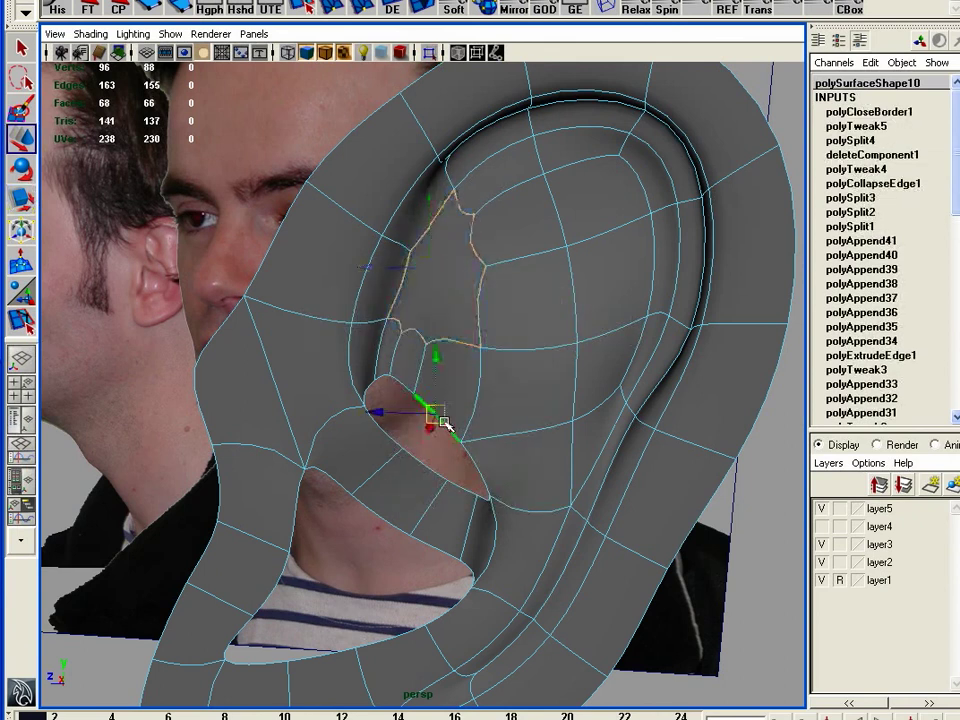
key("g")
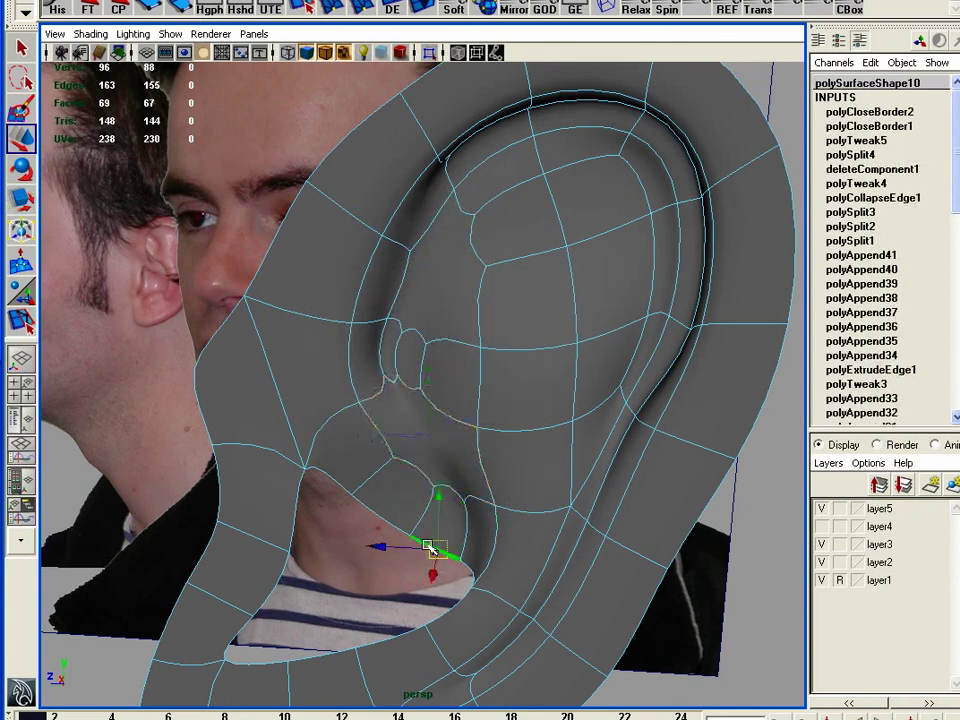
left_click(428, 546)
key("g")
scroll(510, 469, "down", 3)
left_click_drag(510, 469, 551, 461, "alt")
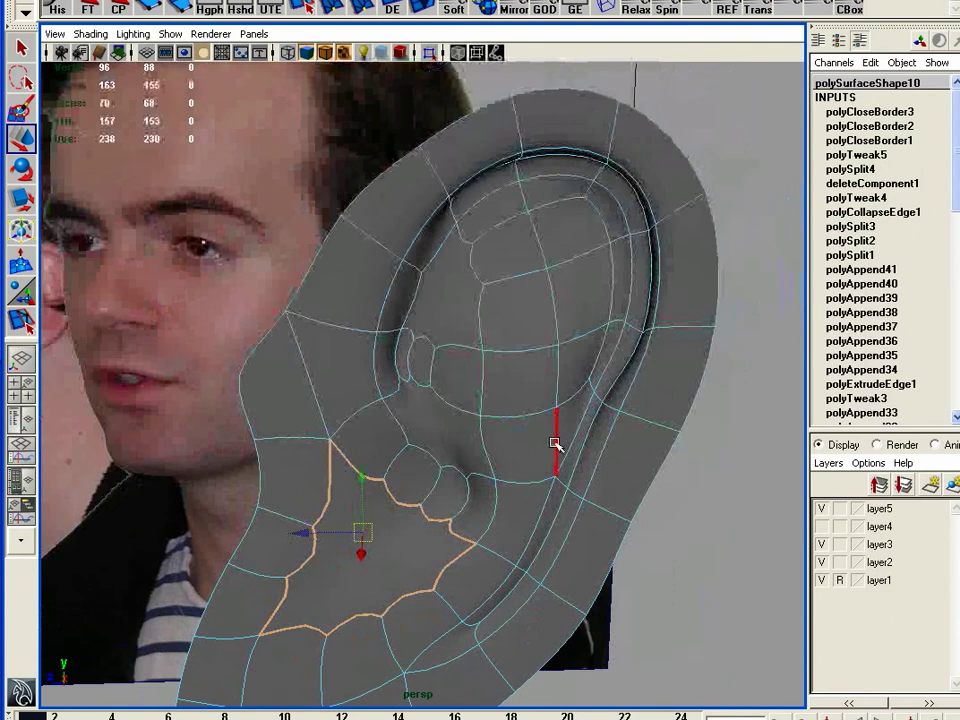
left_click_drag(321, 525, 466, 452, "alt")
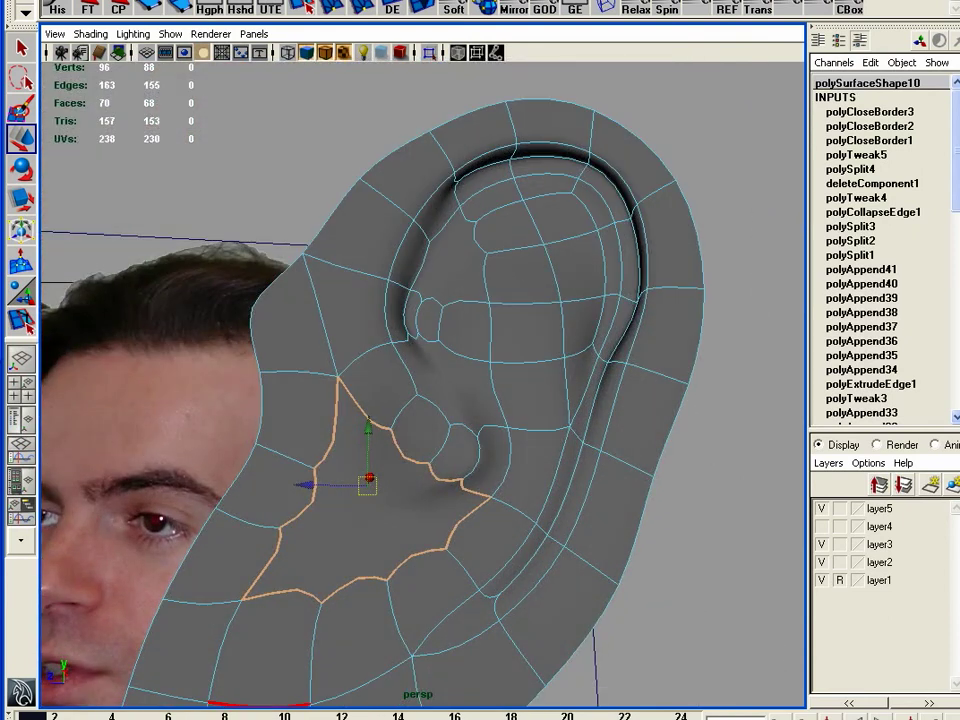